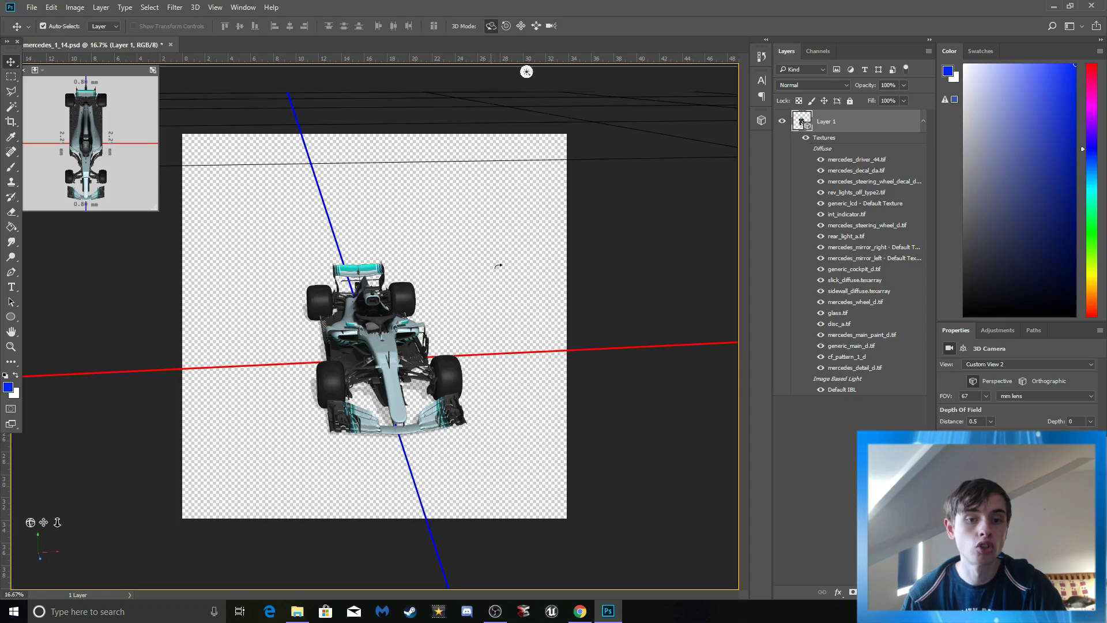
{"action": "mouse_move", "coordinate": [498, 266]}
{"action": "left_mouse_down"}
{"action": "mouse_move", "coordinate": [490, 285]}
{"action": "mouse_move", "coordinate": [522, 279]}
{"action": "mouse_move", "coordinate": [487, 281]}
{"action": "mouse_move", "coordinate": [476, 258]}
{"action": "mouse_move", "coordinate": [481, 272]}
{"action": "left_mouse_up"}
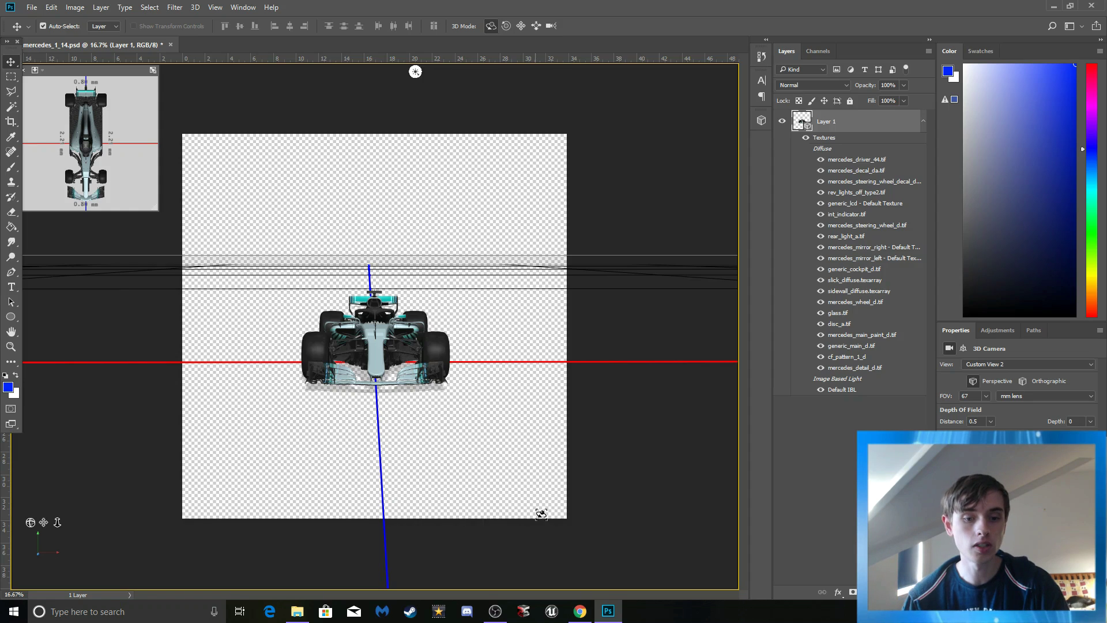
{"action": "left_click_drag", "start_coordinate": [514, 292], "coordinate": [519, 312]}
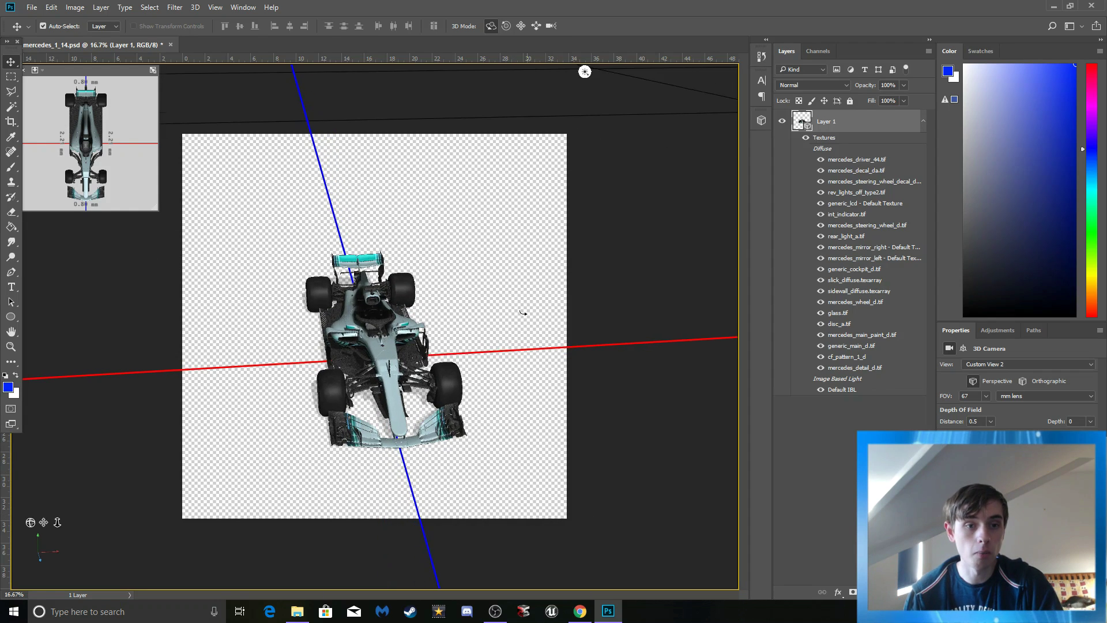
Step: Switch to Chrome and review the RaceDepartment download page for F1 2018 3D Models for Photoshop, including its contents, update notes and sample images
{"action": "left_click", "coordinate": [582, 612]}
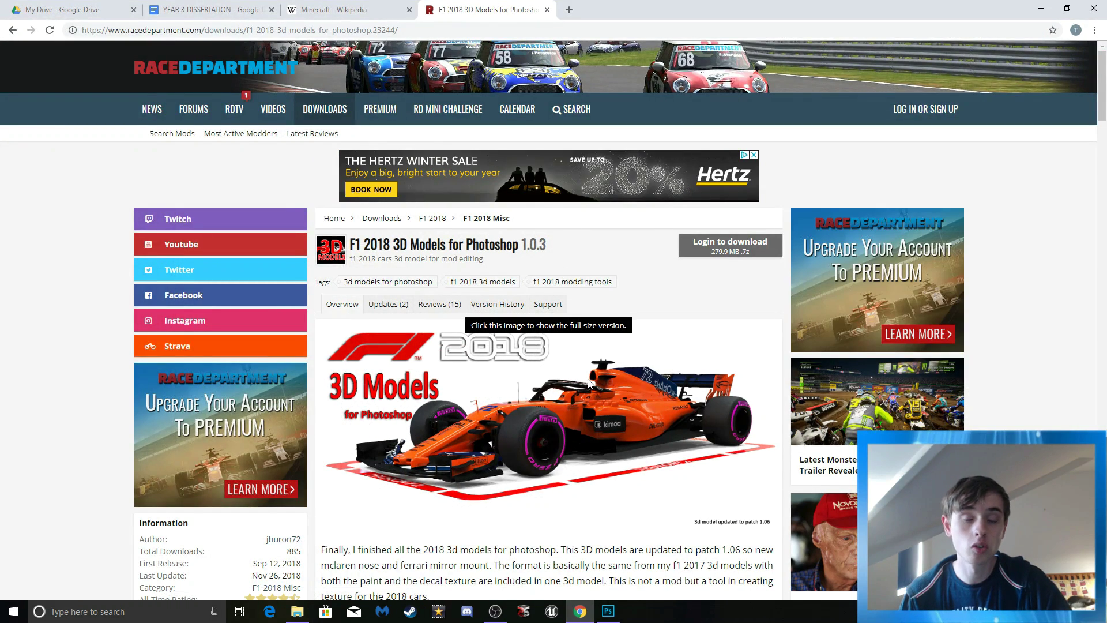
{"action": "scroll", "coordinate": [588, 382], "scroll_direction": "down", "scroll_amount": 3}
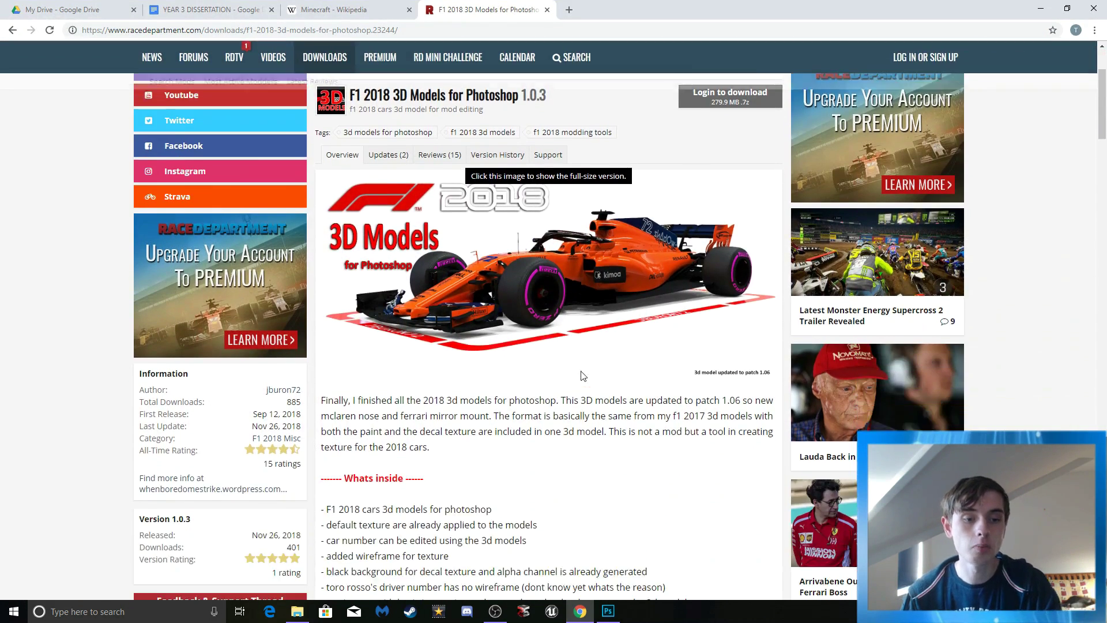
{"action": "scroll", "coordinate": [495, 150], "scroll_direction": "up", "scroll_amount": 3}
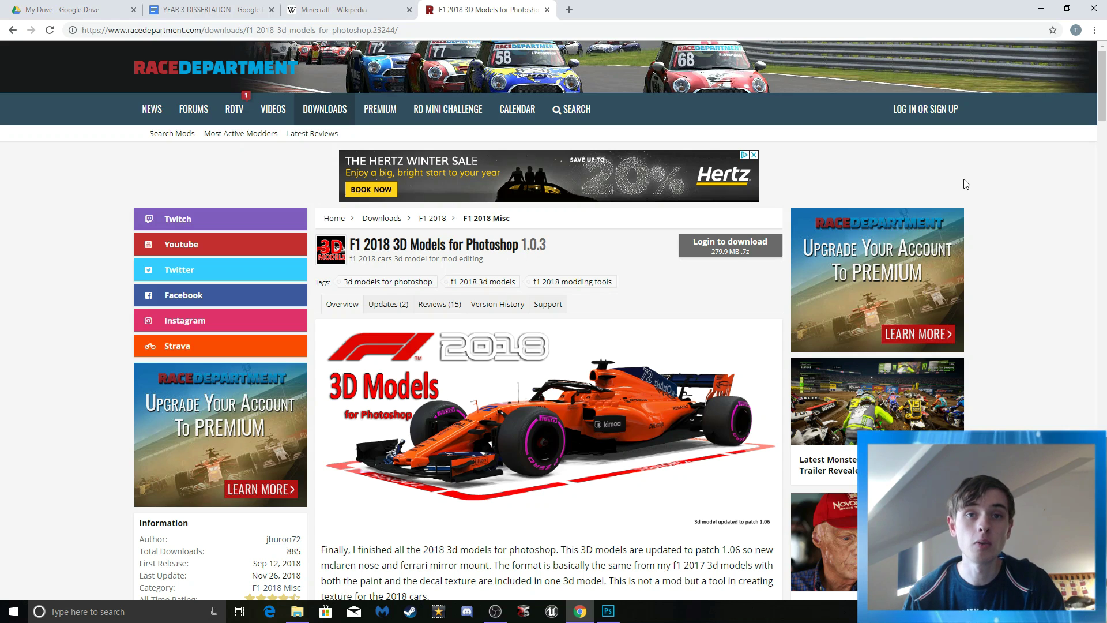
{"action": "scroll", "coordinate": [987, 168], "scroll_direction": "down", "scroll_amount": 2}
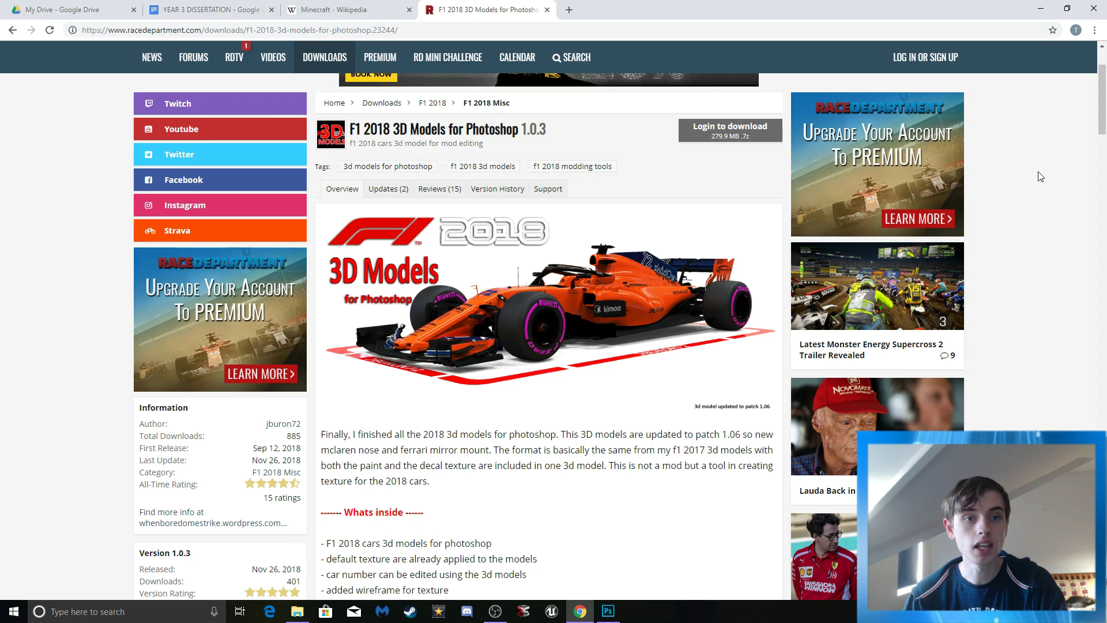
{"action": "scroll", "coordinate": [1015, 196], "scroll_direction": "down", "scroll_amount": 5}
{"action": "scroll", "coordinate": [627, 274], "scroll_direction": "down", "scroll_amount": 5}
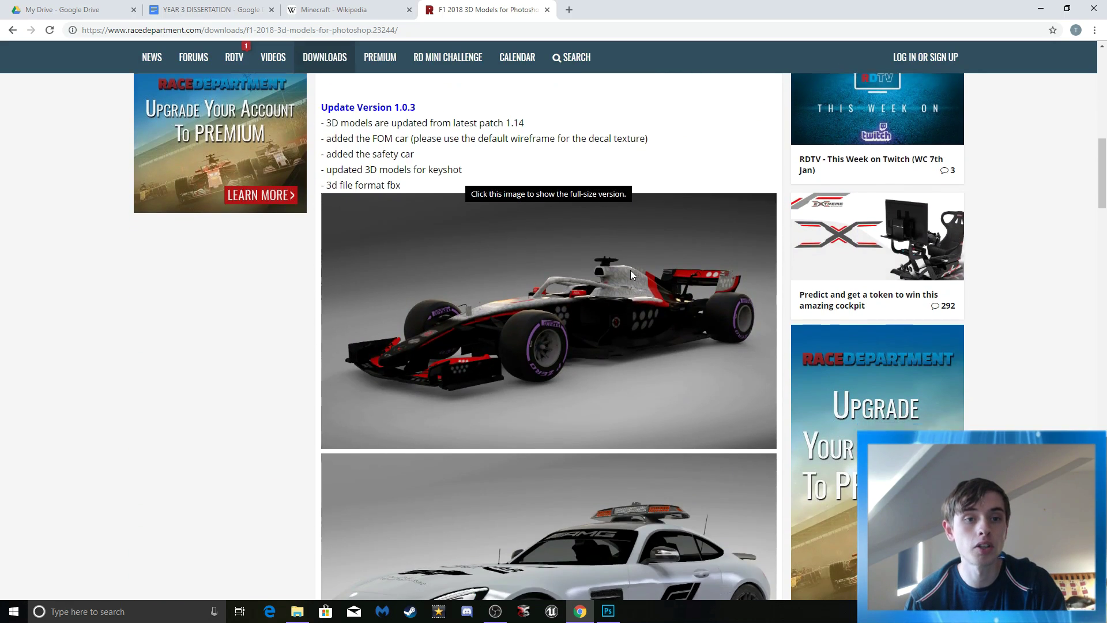
{"action": "scroll", "coordinate": [348, 297], "scroll_direction": "down", "scroll_amount": 10}
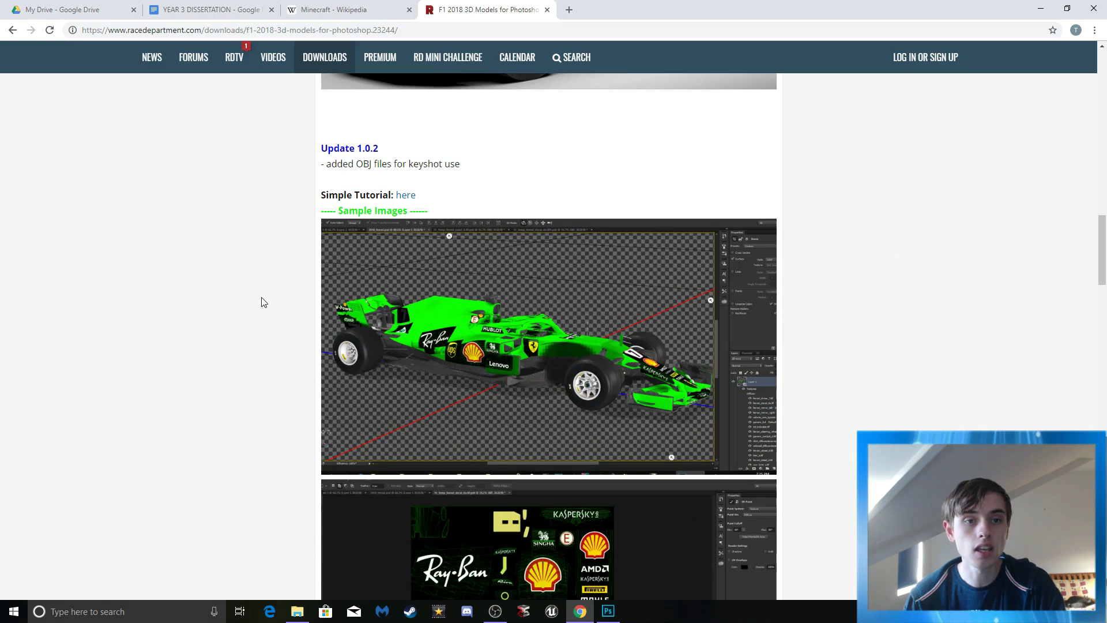
{"action": "scroll", "coordinate": [261, 302], "scroll_direction": "down", "scroll_amount": 13}
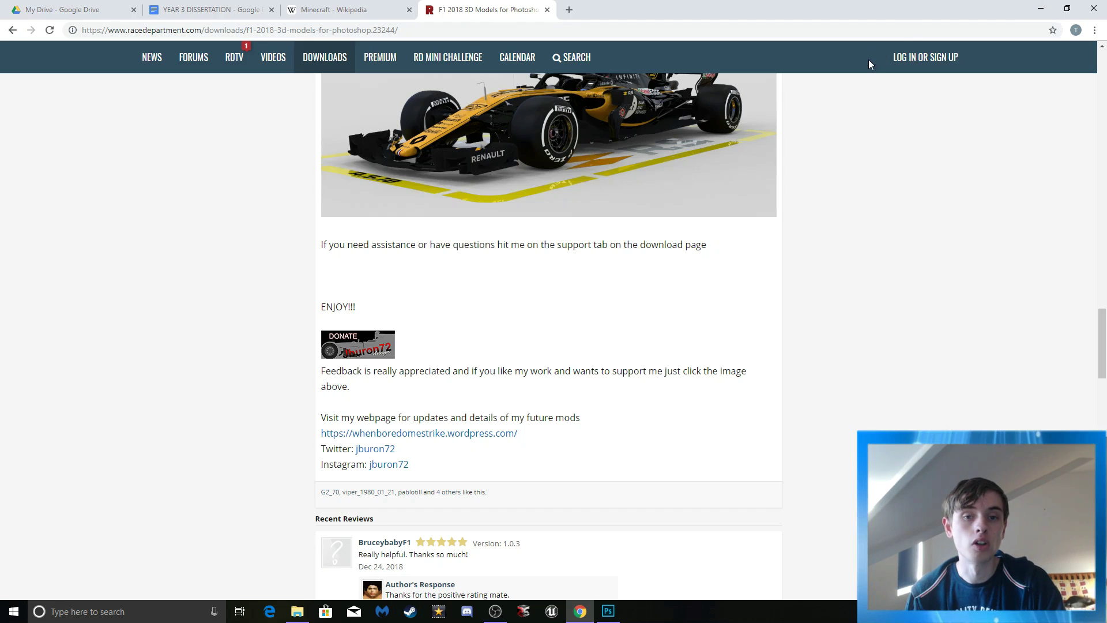
{"action": "scroll", "coordinate": [875, 218], "scroll_direction": "up", "scroll_amount": 5}
{"action": "scroll", "coordinate": [913, 221], "scroll_direction": "up", "scroll_amount": 5}
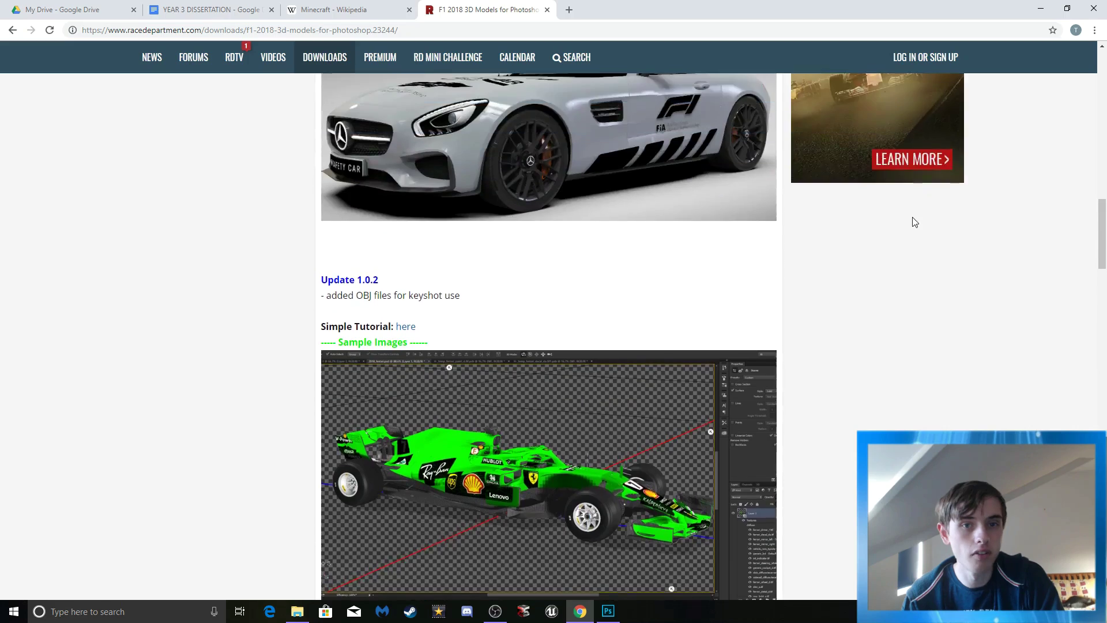
{"action": "scroll", "coordinate": [1024, 221], "scroll_direction": "up", "scroll_amount": 5}
{"action": "scroll", "coordinate": [1025, 221], "scroll_direction": "up", "scroll_amount": 8}
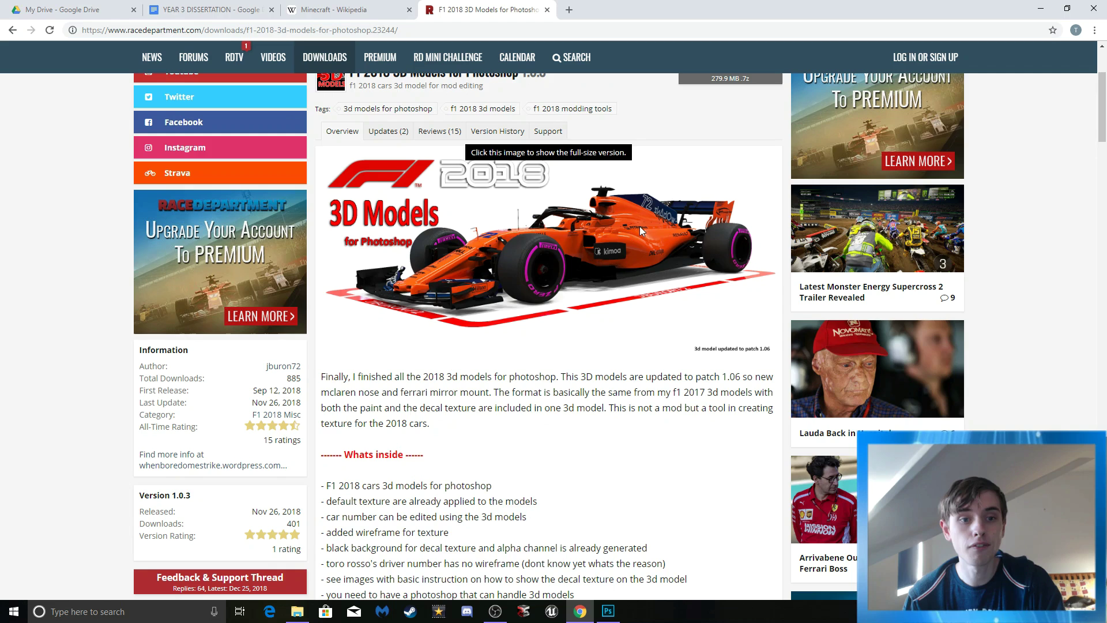
{"action": "scroll", "coordinate": [585, 263], "scroll_direction": "up", "scroll_amount": 1}
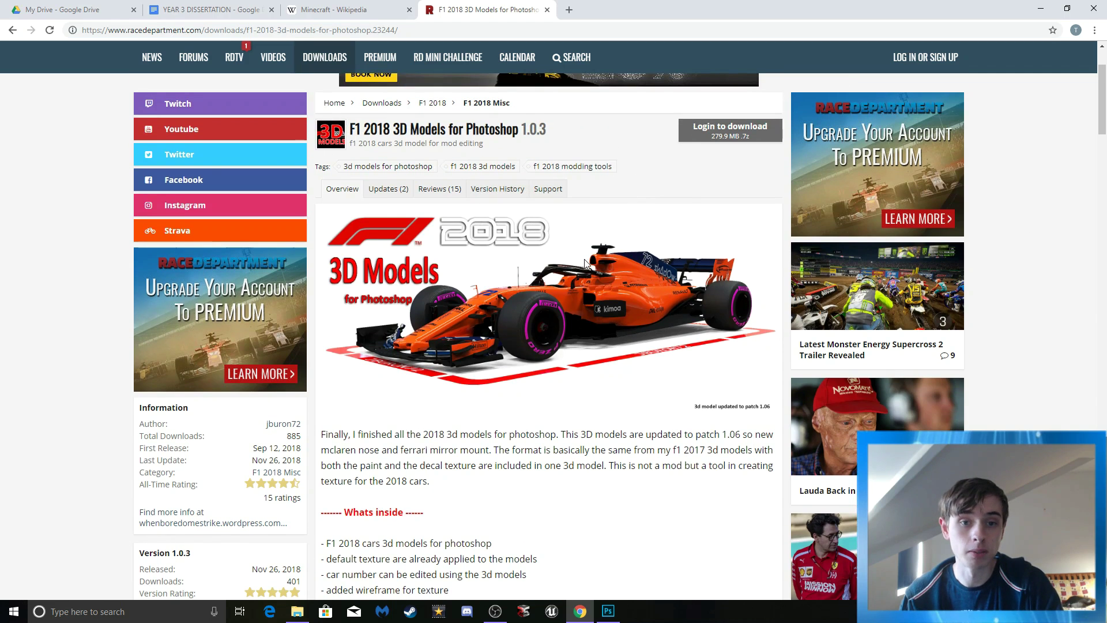
{"action": "scroll", "coordinate": [466, 310], "scroll_direction": "down", "scroll_amount": 5}
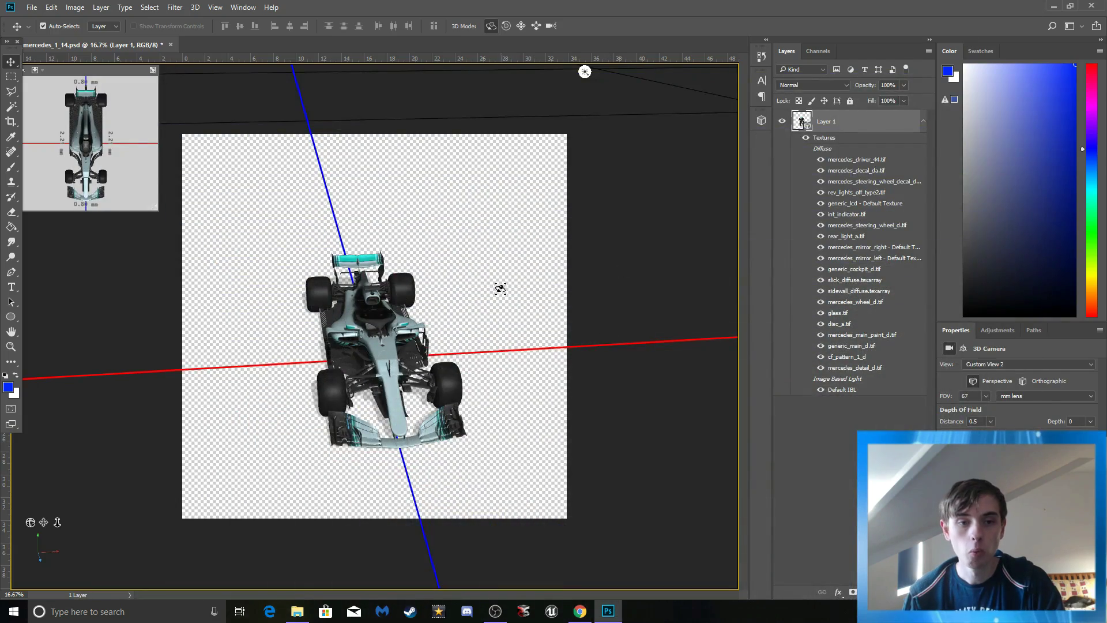
Step: Return to Photoshop and open the car model's mercedes_main_paint_d.tif texture for editing, accepting that changes apply everywhere it is used
{"action": "mouse_move", "coordinate": [505, 298]}
{"action": "left_mouse_down"}
{"action": "mouse_move", "coordinate": [507, 203]}
{"action": "mouse_move", "coordinate": [502, 284]}
{"action": "mouse_move", "coordinate": [491, 292]}
{"action": "mouse_move", "coordinate": [516, 324]}
{"action": "mouse_move", "coordinate": [600, 279]}
{"action": "mouse_move", "coordinate": [573, 332]}
{"action": "mouse_move", "coordinate": [447, 310]}
{"action": "mouse_move", "coordinate": [515, 301]}
{"action": "mouse_move", "coordinate": [509, 314]}
{"action": "mouse_move", "coordinate": [326, 316]}
{"action": "mouse_move", "coordinate": [494, 299]}
{"action": "left_mouse_up"}
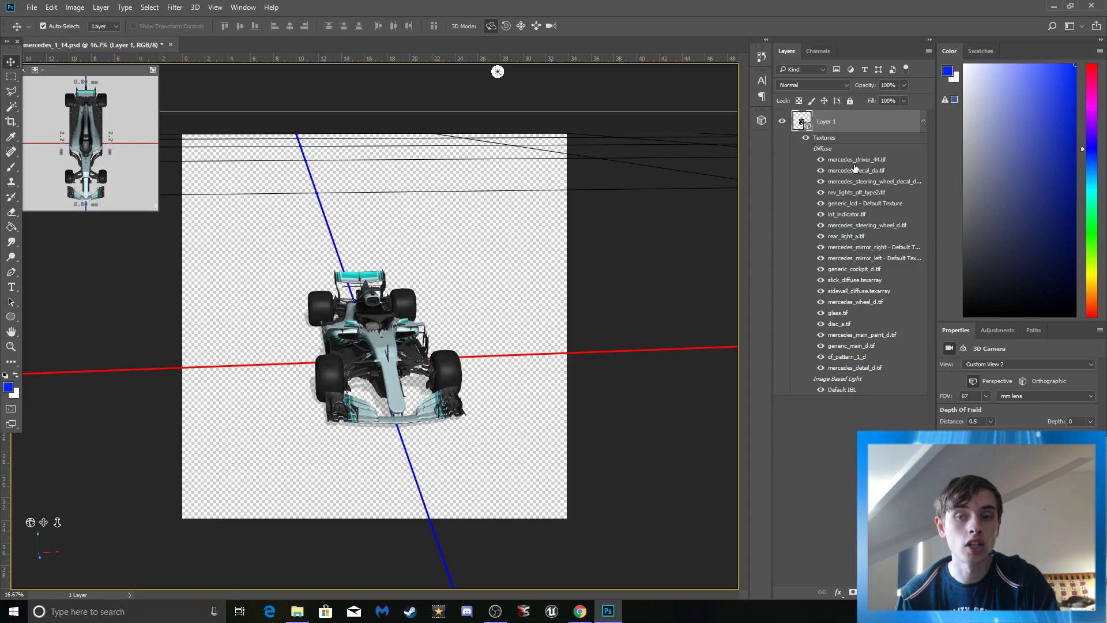
{"action": "mouse_move", "coordinate": [855, 169]}
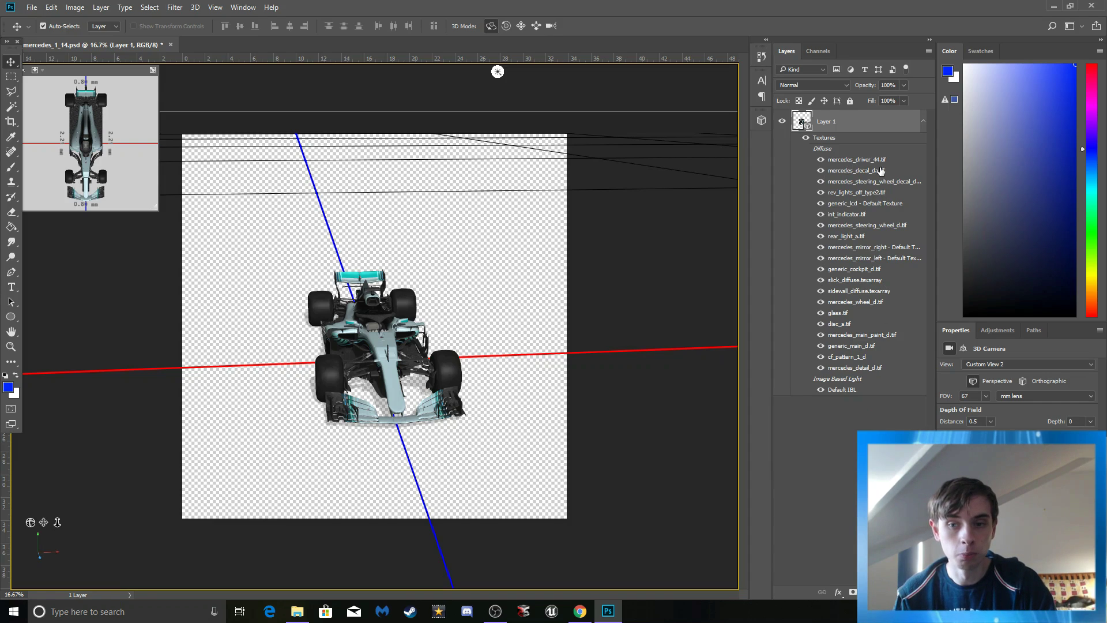
{"action": "double_click", "coordinate": [877, 336]}
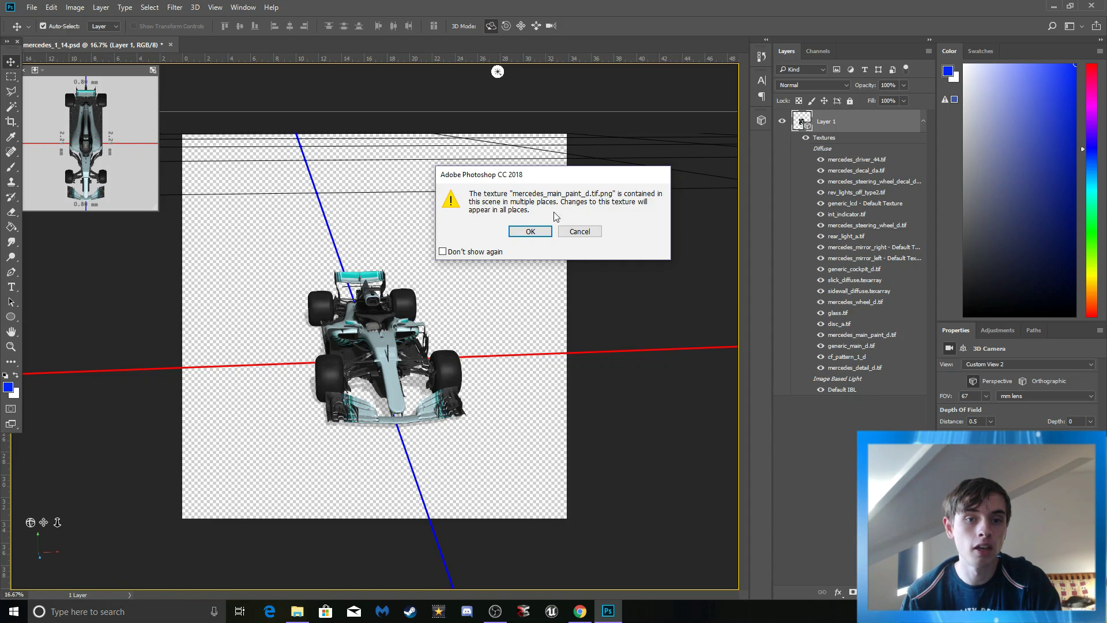
{"action": "left_click", "coordinate": [531, 232]}
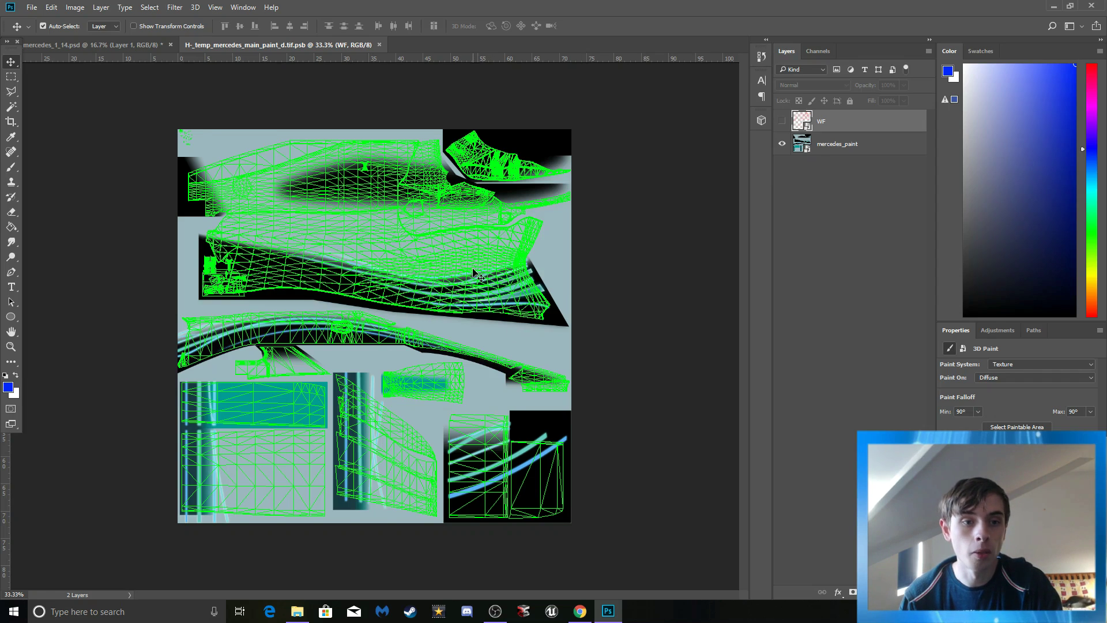
Step: Duplicate the mercedes_paint layer in the texture document, keeping the name mercedes_paint copy
{"action": "left_click", "coordinate": [838, 152]}
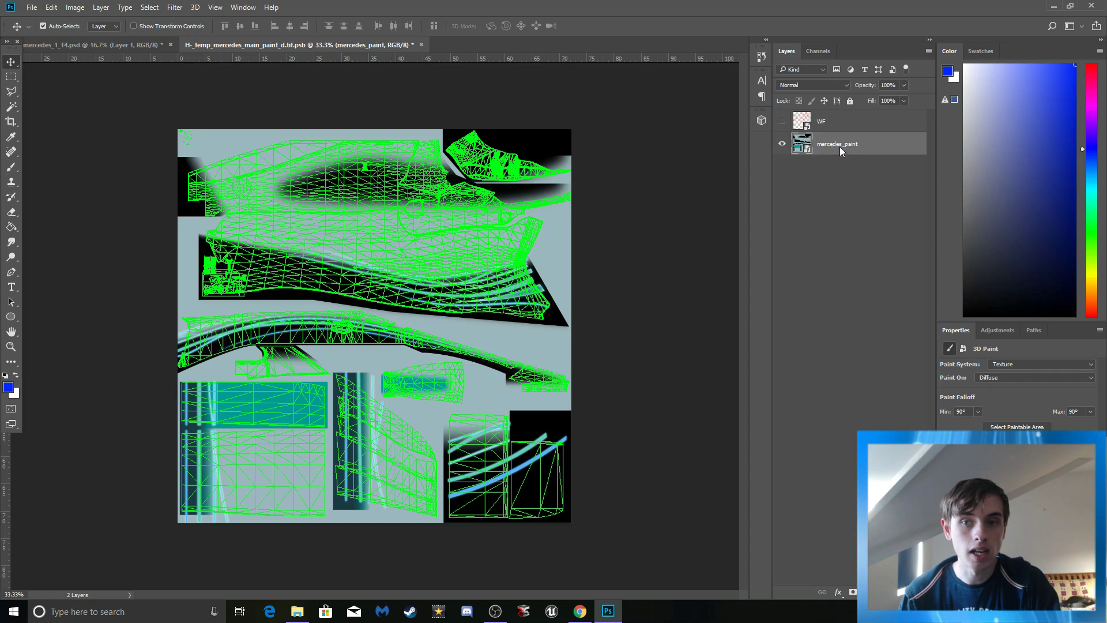
{"action": "right_click", "coordinate": [840, 147]}
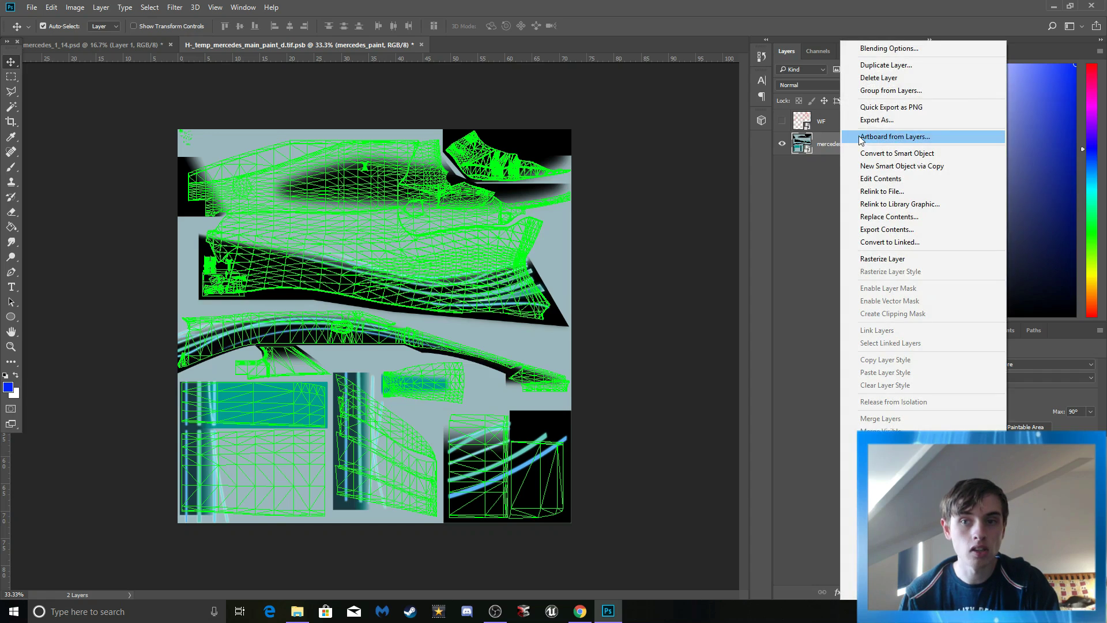
{"action": "left_click", "coordinate": [877, 66]}
{"action": "left_click", "coordinate": [653, 187]}
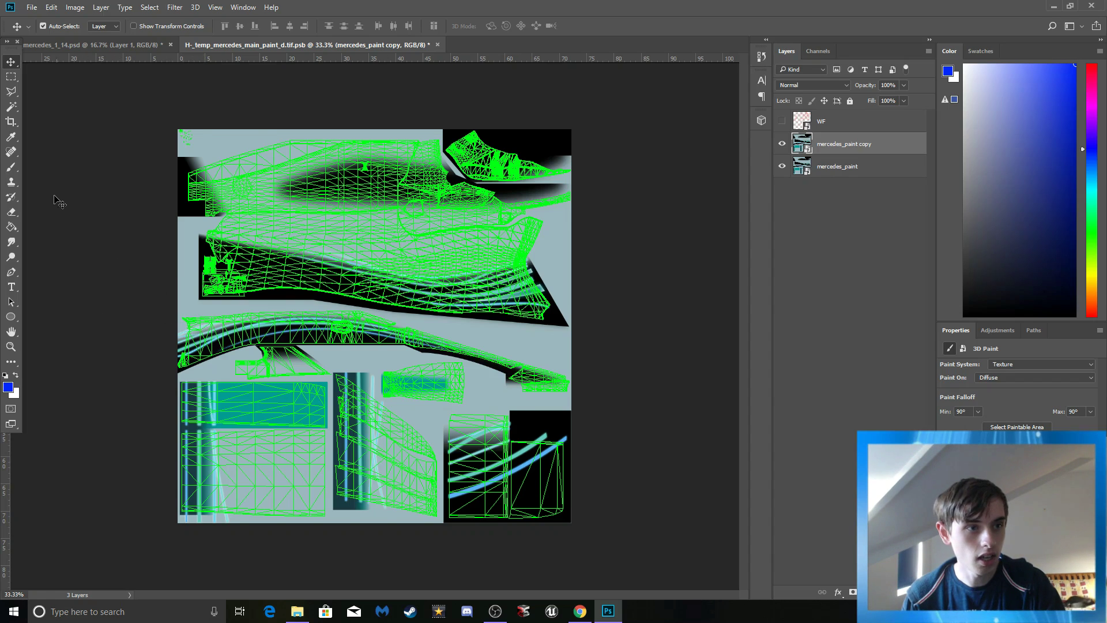
{"action": "left_click", "coordinate": [11, 76]}
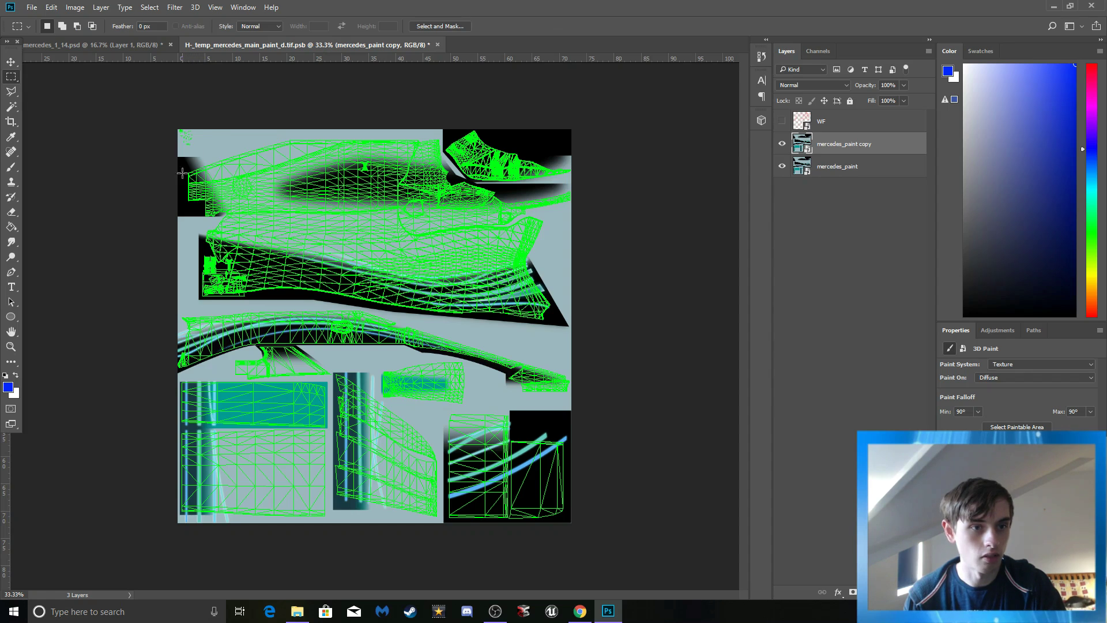
{"action": "mouse_move", "coordinate": [178, 313]}
{"action": "left_mouse_down"}
{"action": "mouse_move", "coordinate": [508, 372]}
{"action": "mouse_move", "coordinate": [540, 362]}
{"action": "mouse_move", "coordinate": [370, 349]}
{"action": "mouse_move", "coordinate": [525, 359]}
{"action": "mouse_move", "coordinate": [545, 384]}
{"action": "mouse_move", "coordinate": [403, 351]}
{"action": "mouse_move", "coordinate": [205, 336]}
{"action": "mouse_move", "coordinate": [179, 314]}
{"action": "left_mouse_up"}
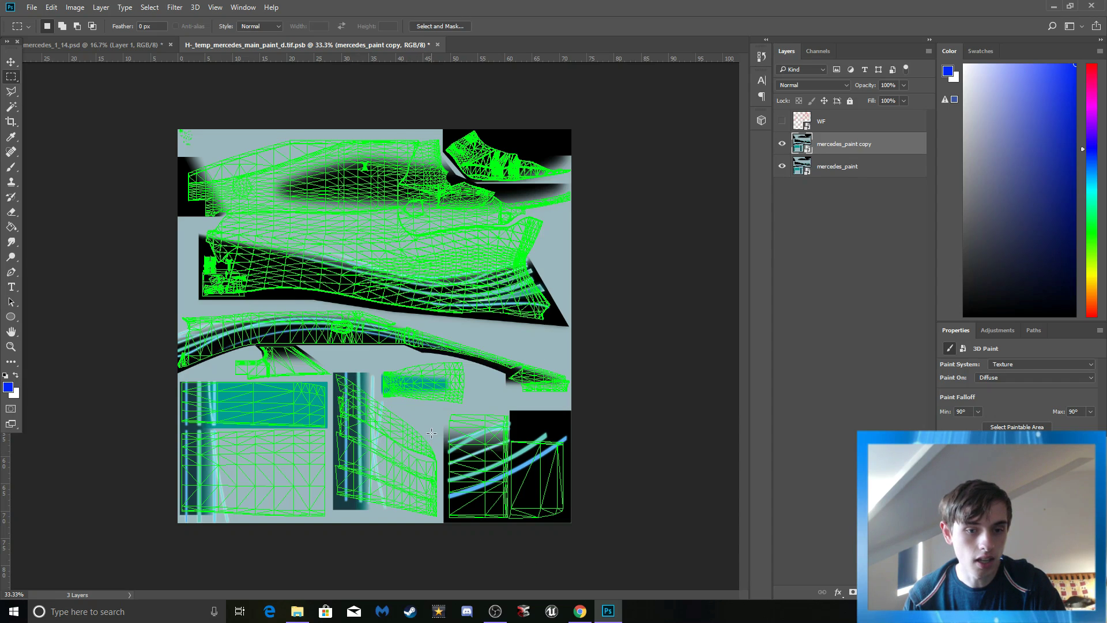
{"action": "left_click_drag", "start_coordinate": [432, 433], "coordinate": [346, 494]}
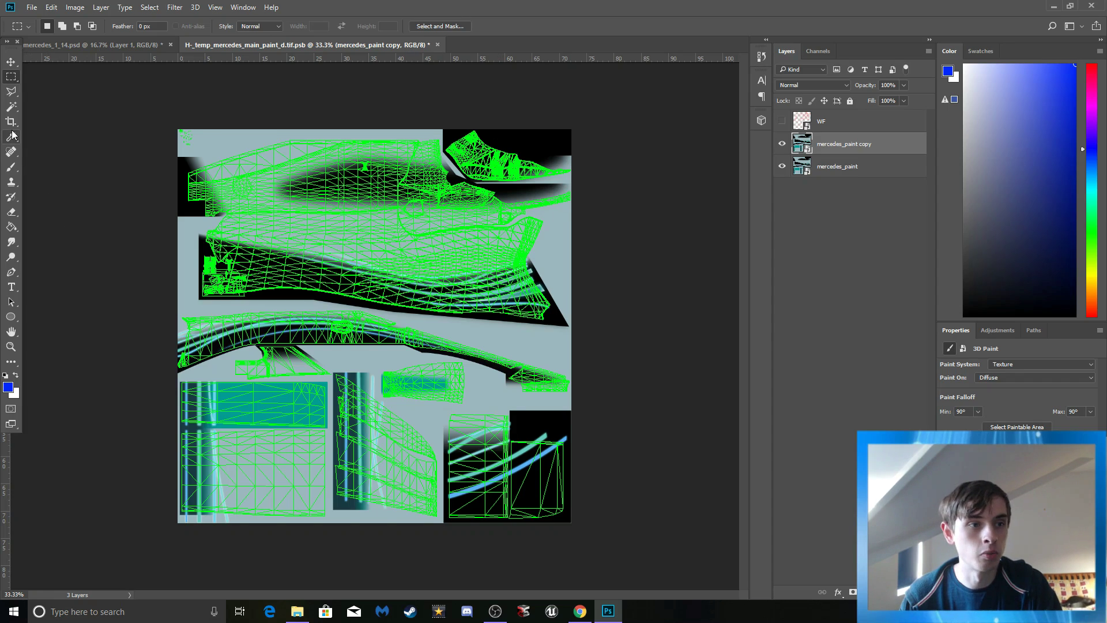
Step: Activate the Paint Bucket tool and set the foreground color to black (000000)
{"action": "left_click", "coordinate": [11, 226]}
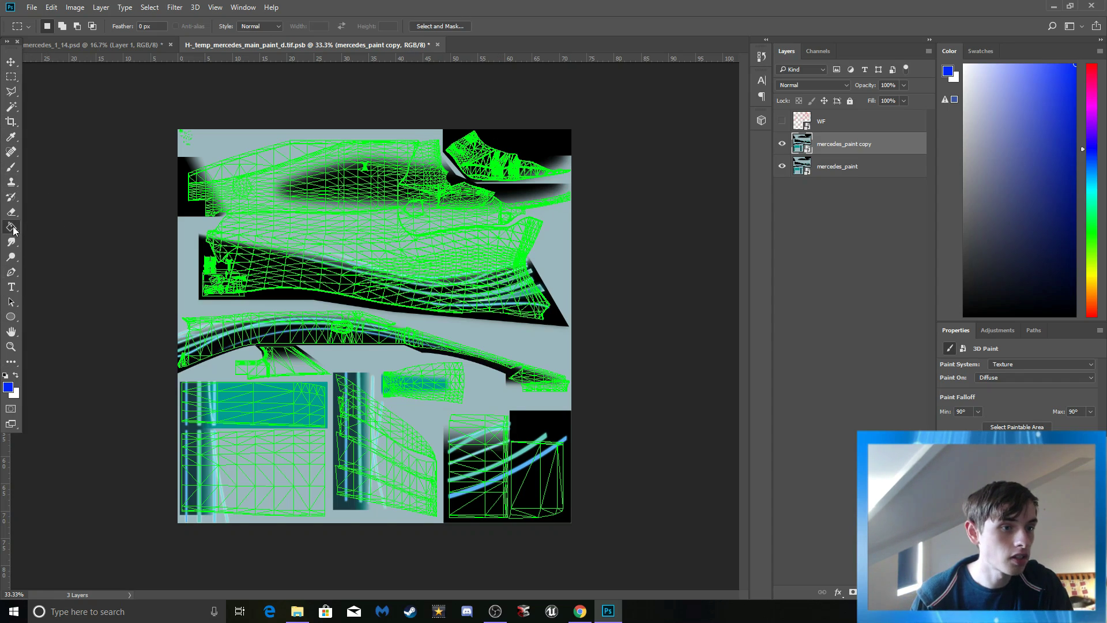
{"action": "left_click", "coordinate": [10, 387]}
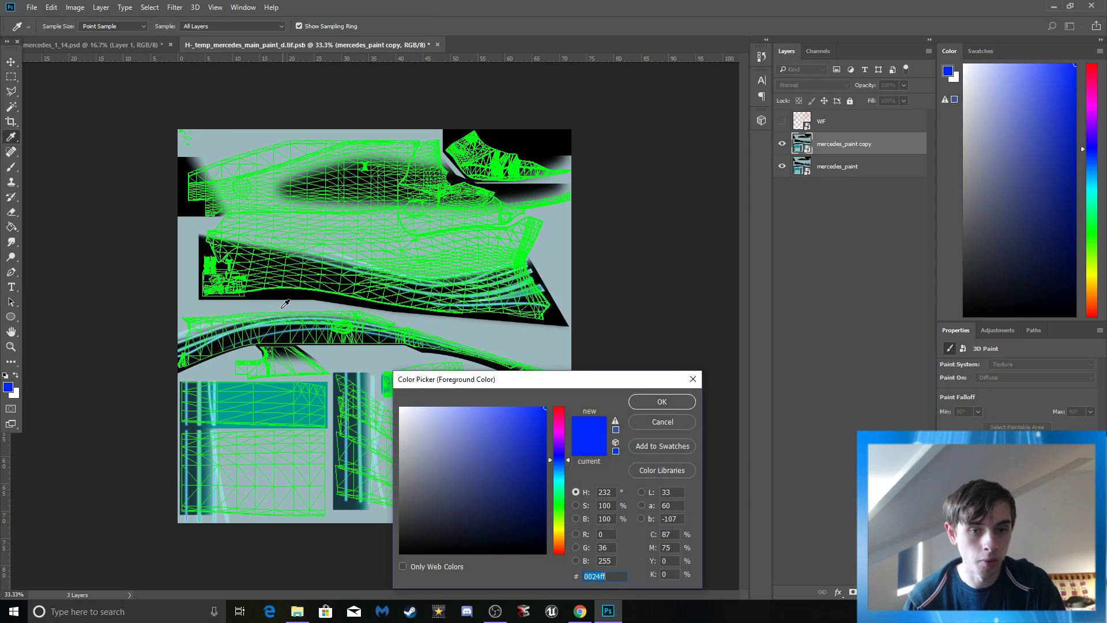
{"action": "left_click", "coordinate": [400, 553]}
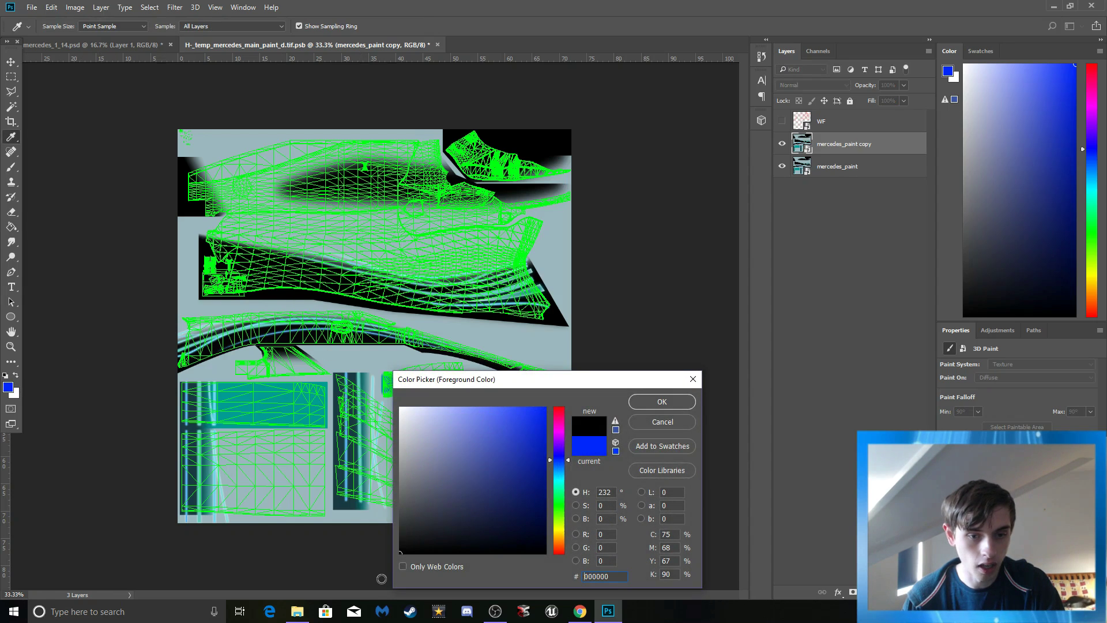
{"action": "left_click", "coordinate": [661, 402]}
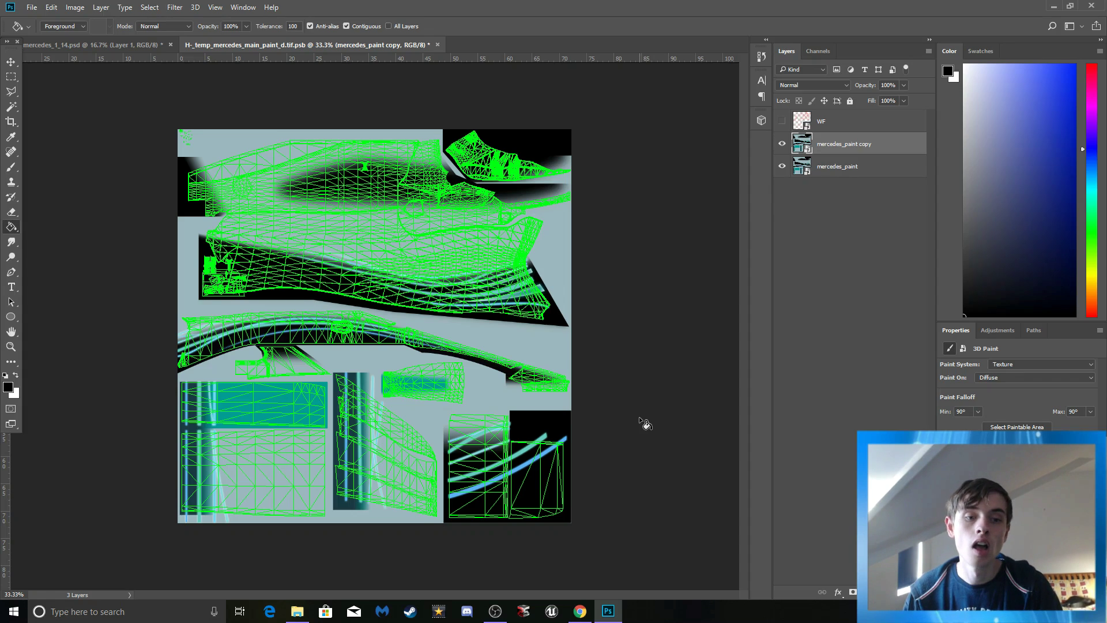
{"action": "right_click", "coordinate": [847, 146]}
{"action": "left_click", "coordinate": [803, 196]}
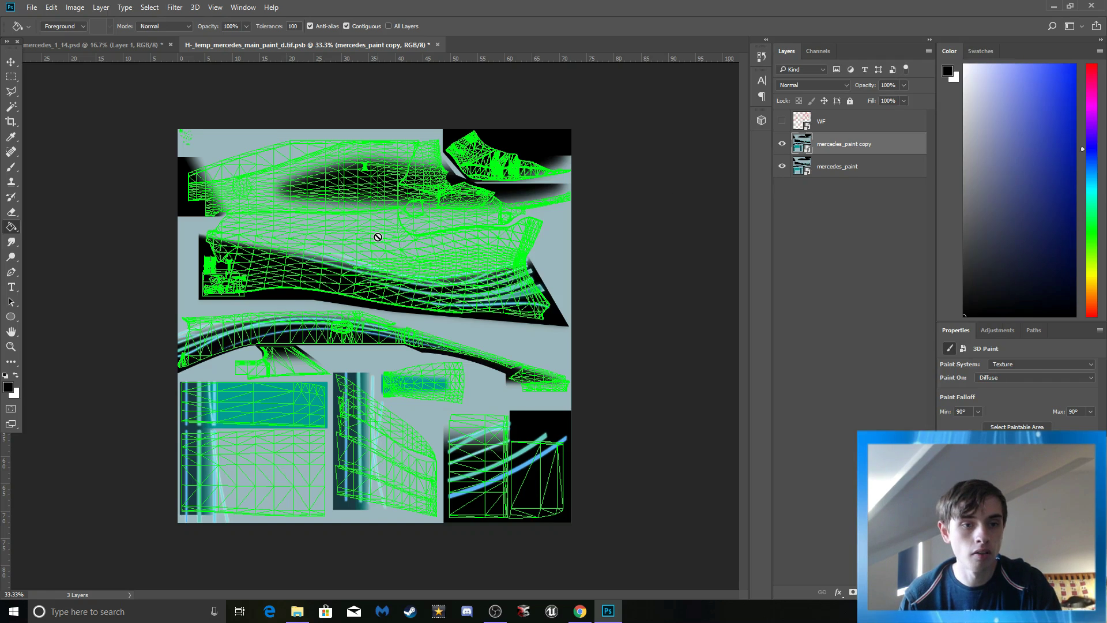
{"action": "left_click", "coordinate": [349, 242]}
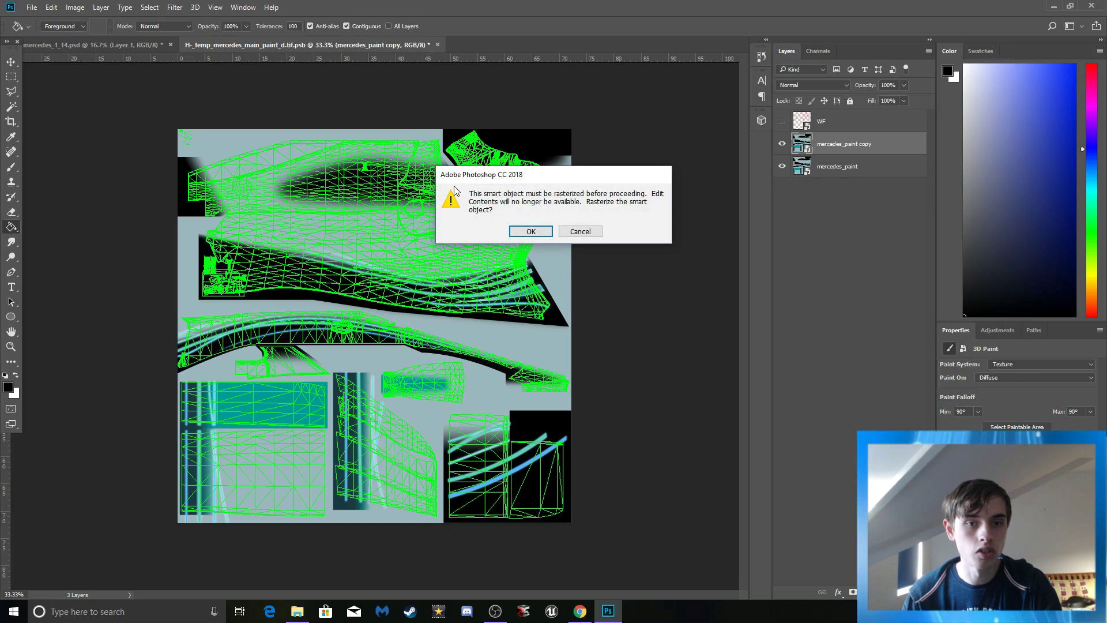
{"action": "left_click", "coordinate": [586, 231]}
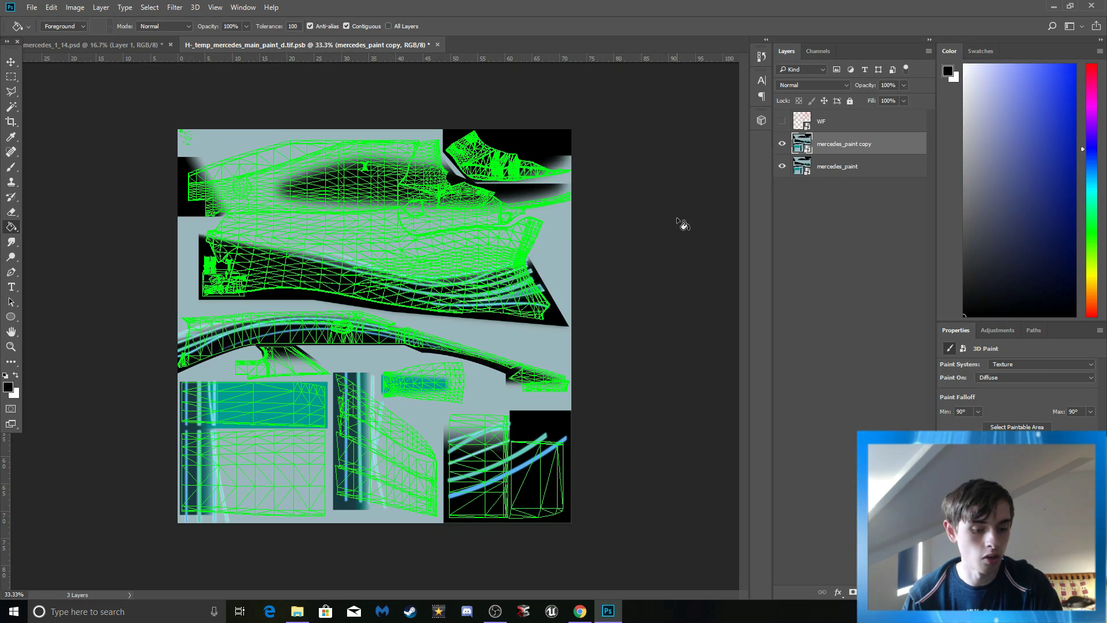
Step: Rasterize the mercedes_paint copy layer and fill its connected grey paint area with black using the Paint Bucket
{"action": "right_click", "coordinate": [840, 149]}
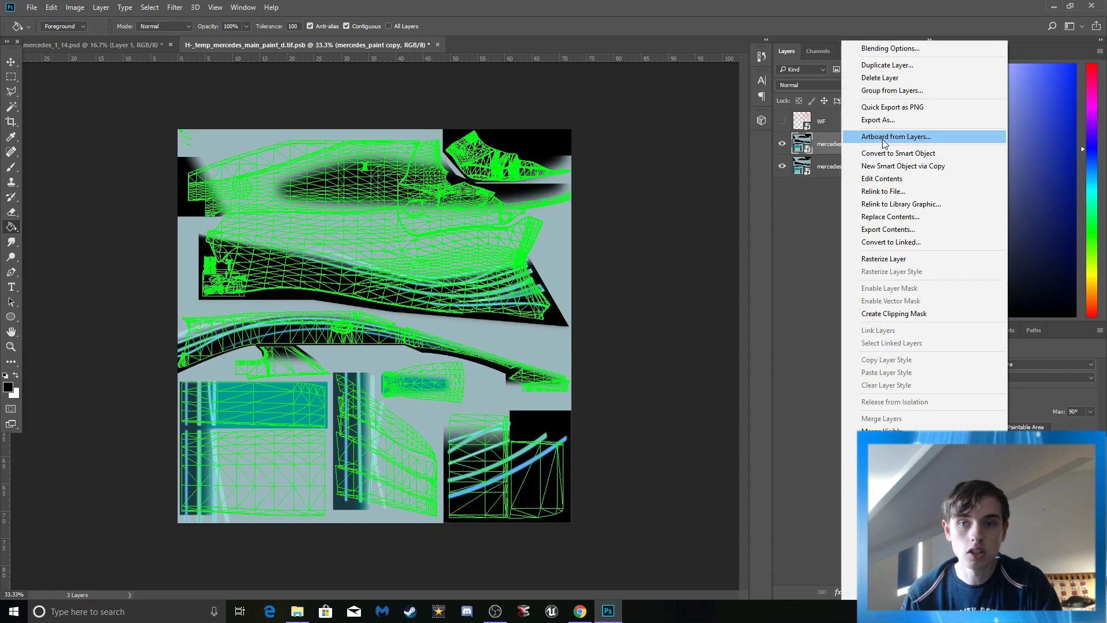
{"action": "left_click", "coordinate": [885, 260]}
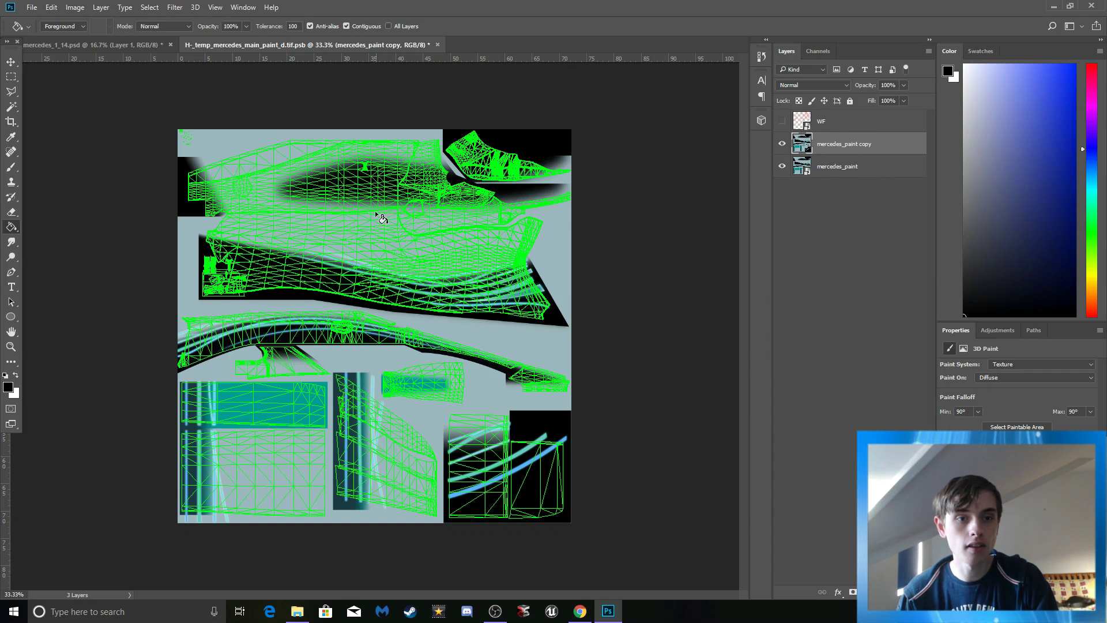
{"action": "left_click", "coordinate": [290, 149]}
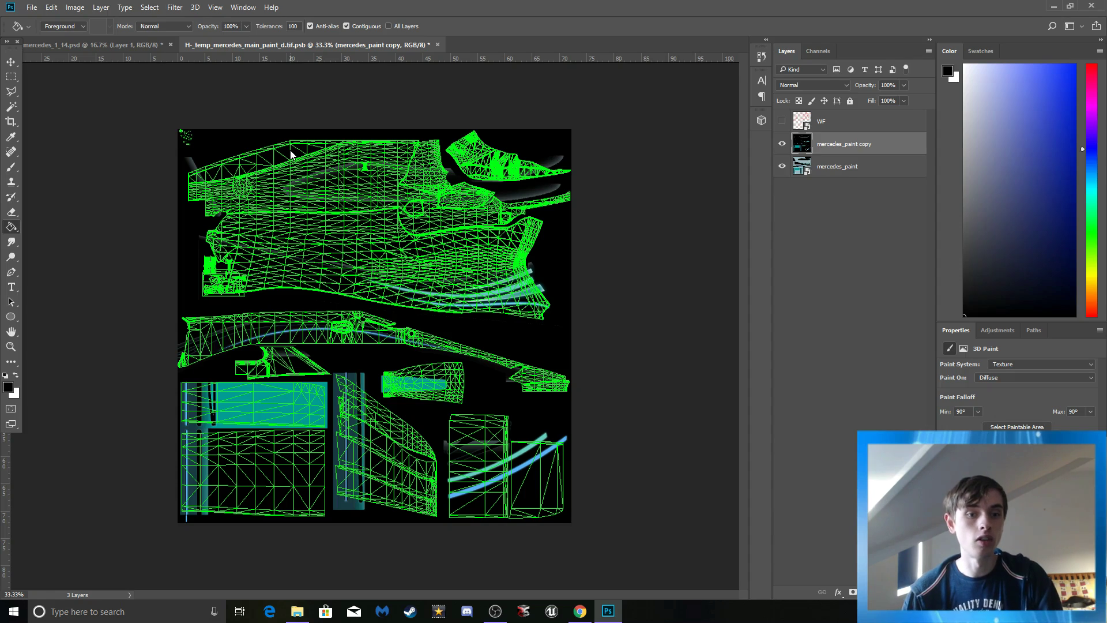
{"action": "left_click", "coordinate": [11, 76]}
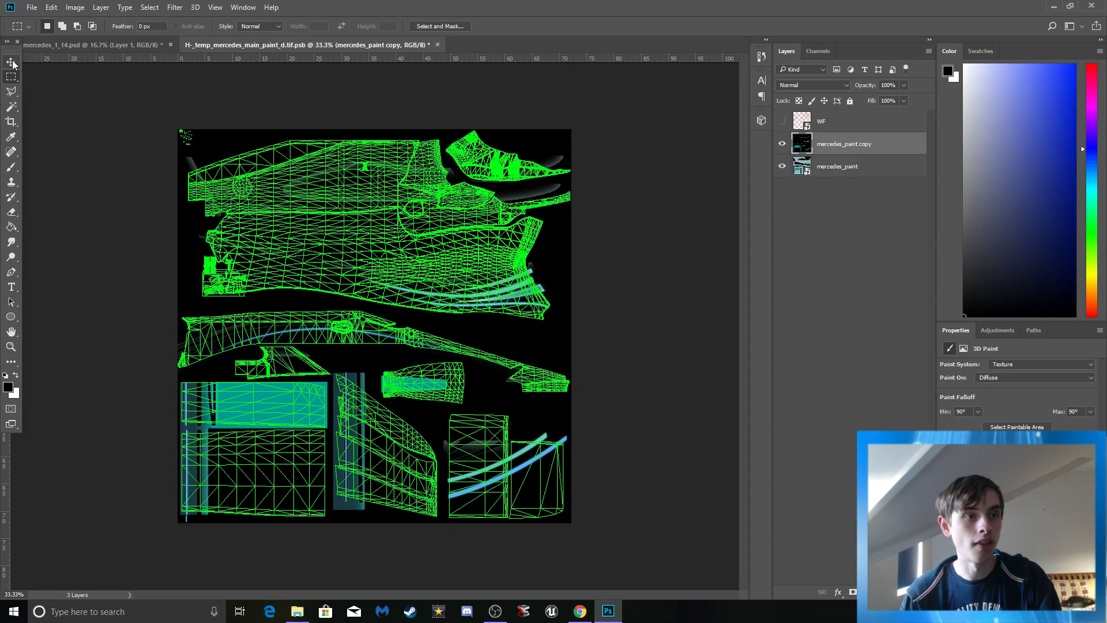
{"action": "left_click", "coordinate": [11, 63]}
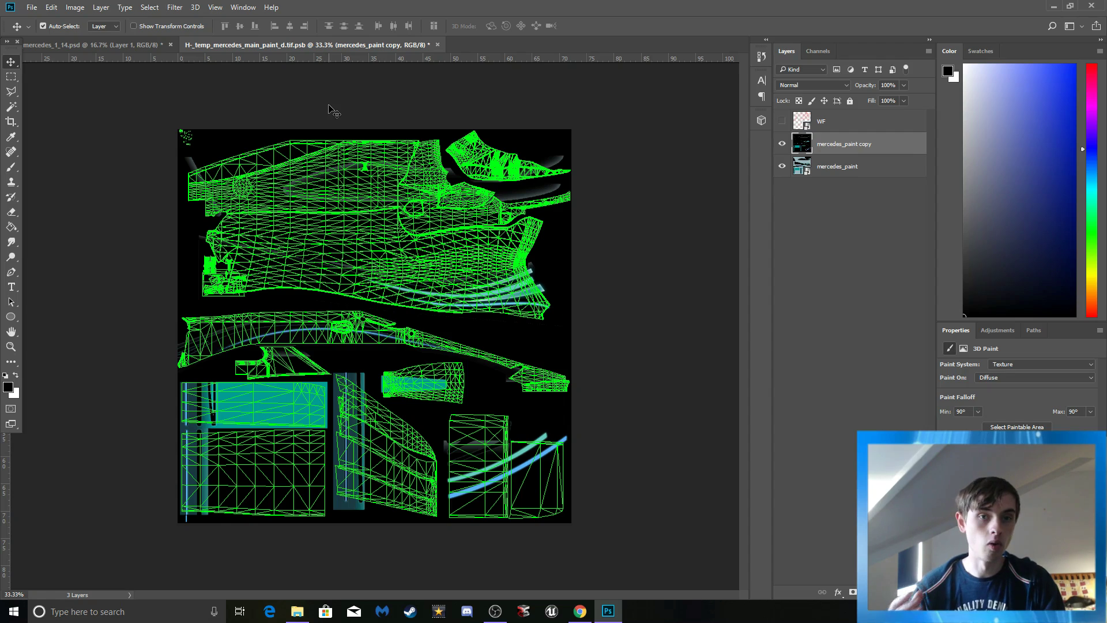
Step: Inspect the blackened car model from the front and side, and return to the main paint texture document
{"action": "left_click", "coordinate": [129, 44]}
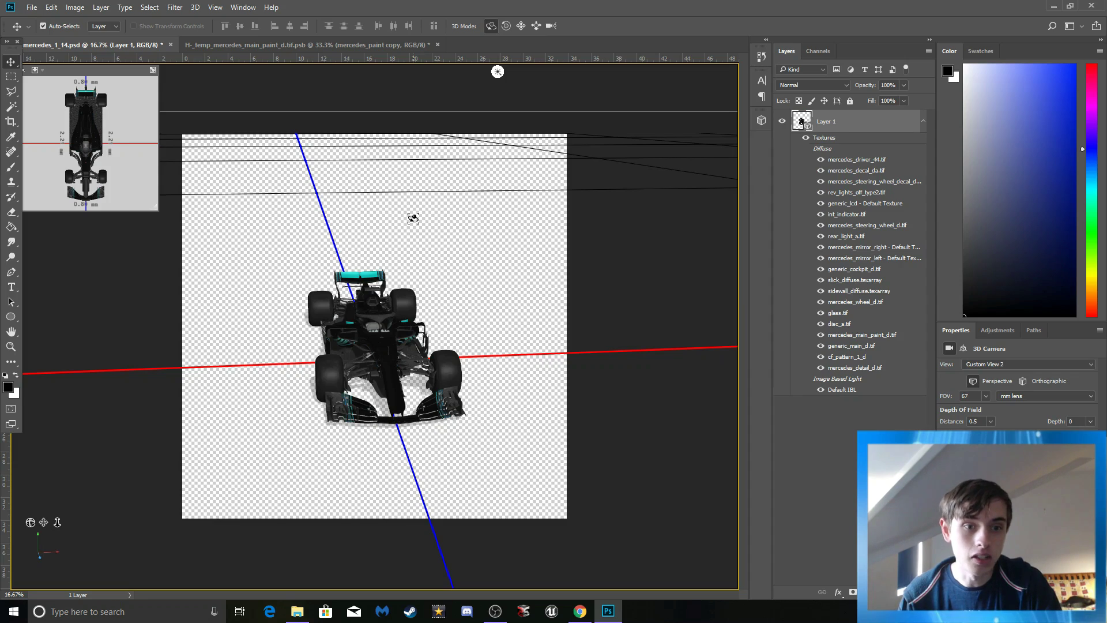
{"action": "left_click_drag", "start_coordinate": [412, 218], "coordinate": [468, 254]}
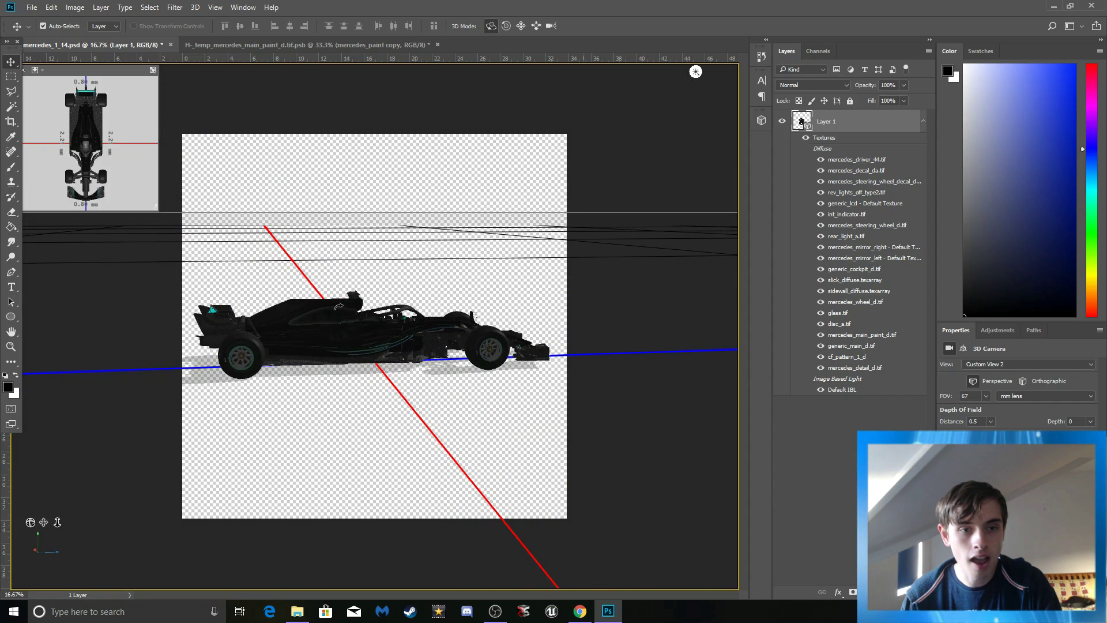
{"action": "left_click_drag", "start_coordinate": [457, 181], "coordinate": [287, 64]}
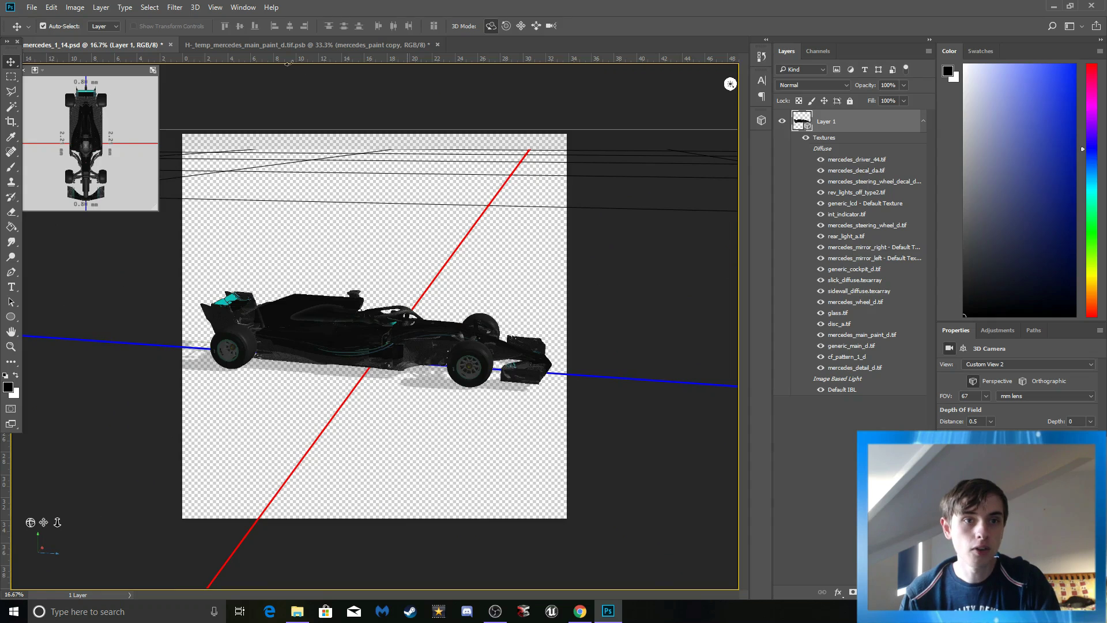
{"action": "left_click", "coordinate": [271, 44]}
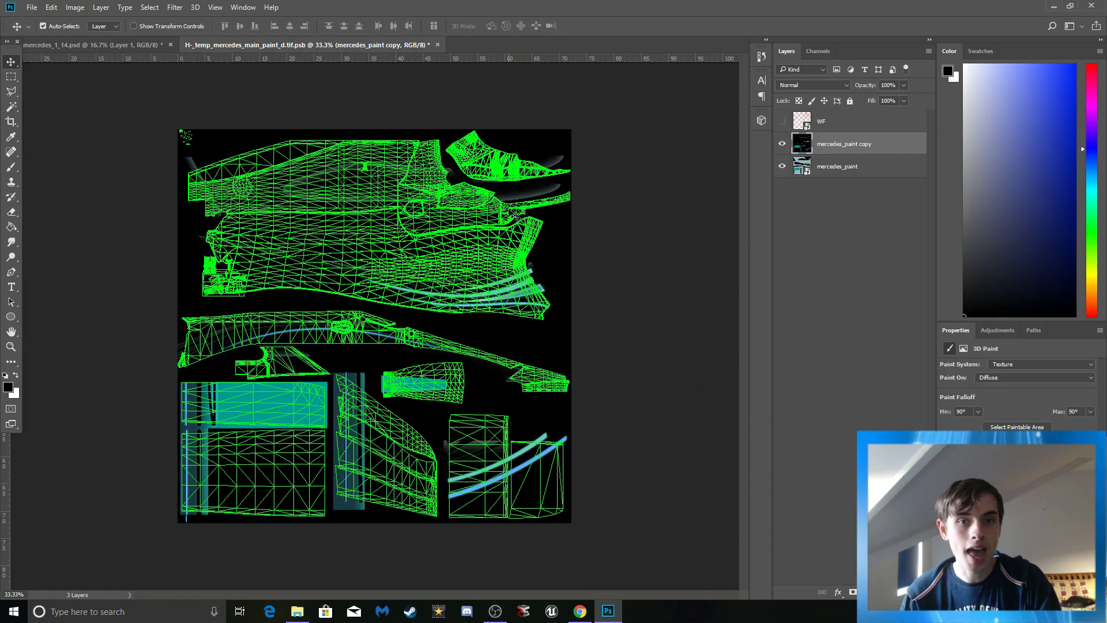
Step: Marquee-select the full-width upper strip of the texture, brush black over the grey shading near its upper-right parts, and deselect
{"action": "left_click", "coordinate": [11, 76]}
{"action": "left_click_drag", "start_coordinate": [177, 128], "coordinate": [632, 225]}
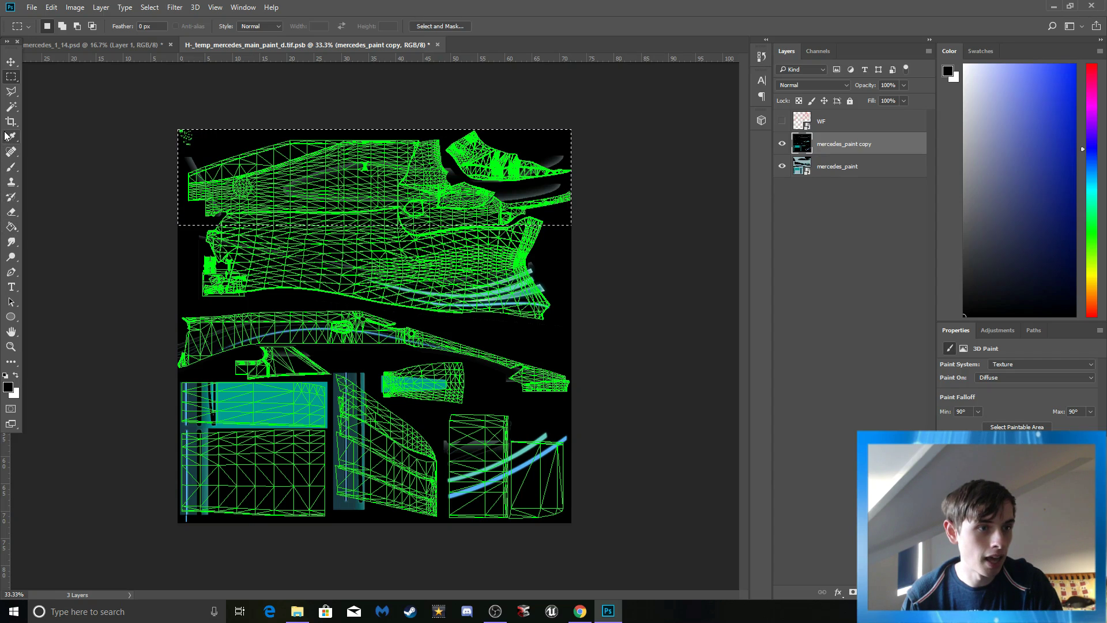
{"action": "left_click", "coordinate": [11, 167]}
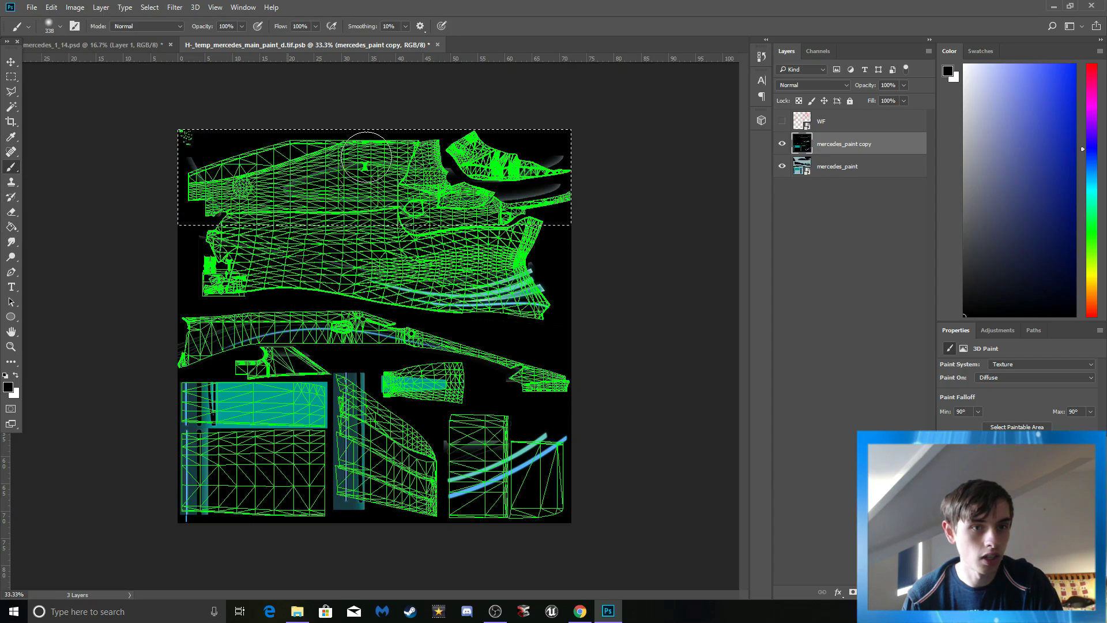
{"action": "mouse_move", "coordinate": [514, 202]}
{"action": "left_mouse_down"}
{"action": "mouse_move", "coordinate": [264, 220]}
{"action": "mouse_move", "coordinate": [211, 213]}
{"action": "mouse_move", "coordinate": [182, 193]}
{"action": "mouse_move", "coordinate": [191, 144]}
{"action": "mouse_move", "coordinate": [576, 201]}
{"action": "mouse_move", "coordinate": [378, 180]}
{"action": "mouse_move", "coordinate": [179, 186]}
{"action": "mouse_move", "coordinate": [142, 170]}
{"action": "mouse_move", "coordinate": [219, 144]}
{"action": "mouse_move", "coordinate": [577, 171]}
{"action": "left_mouse_up"}
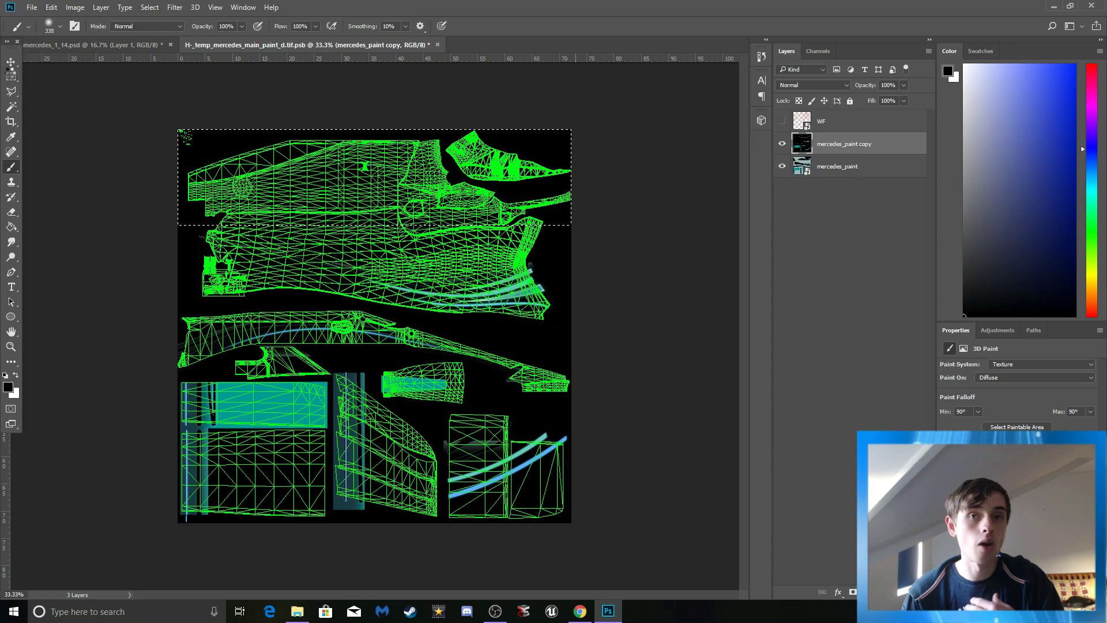
{"action": "left_click", "coordinate": [11, 75]}
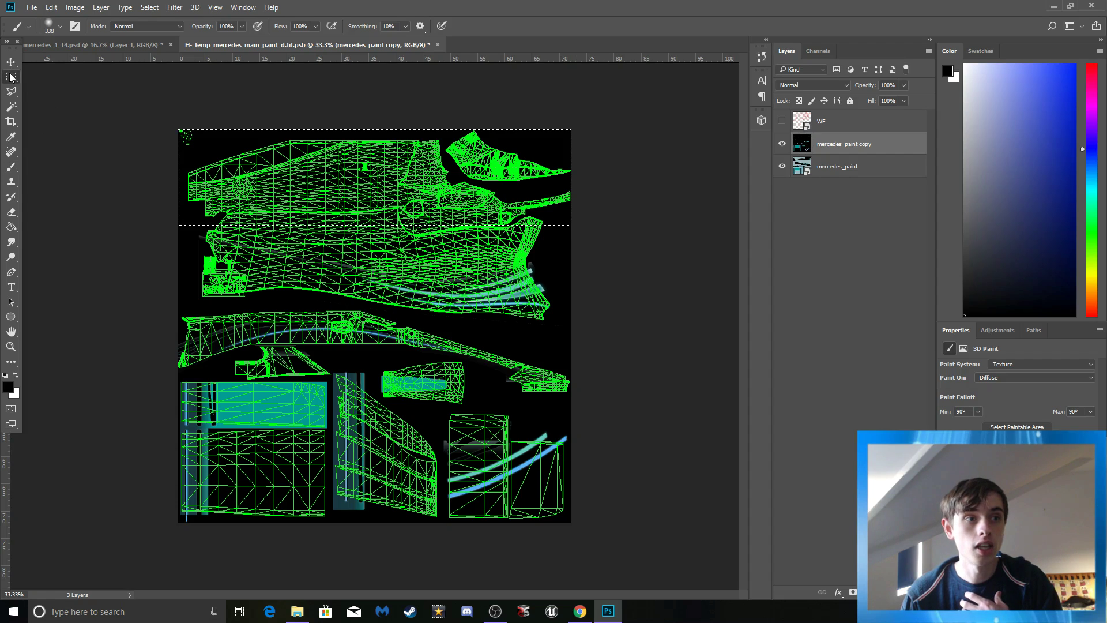
{"action": "key", "text": "ctrl+d"}
{"action": "key", "text": "v"}
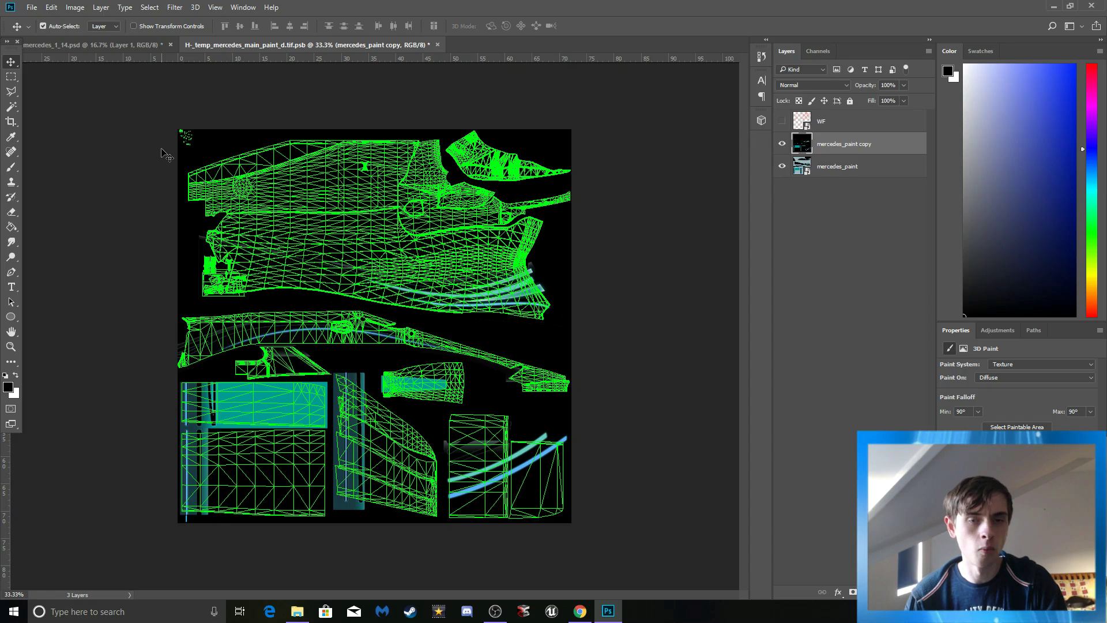
Step: Compare the car model with its main paint texture, viewing the car from the front and above
{"action": "left_click", "coordinate": [126, 43]}
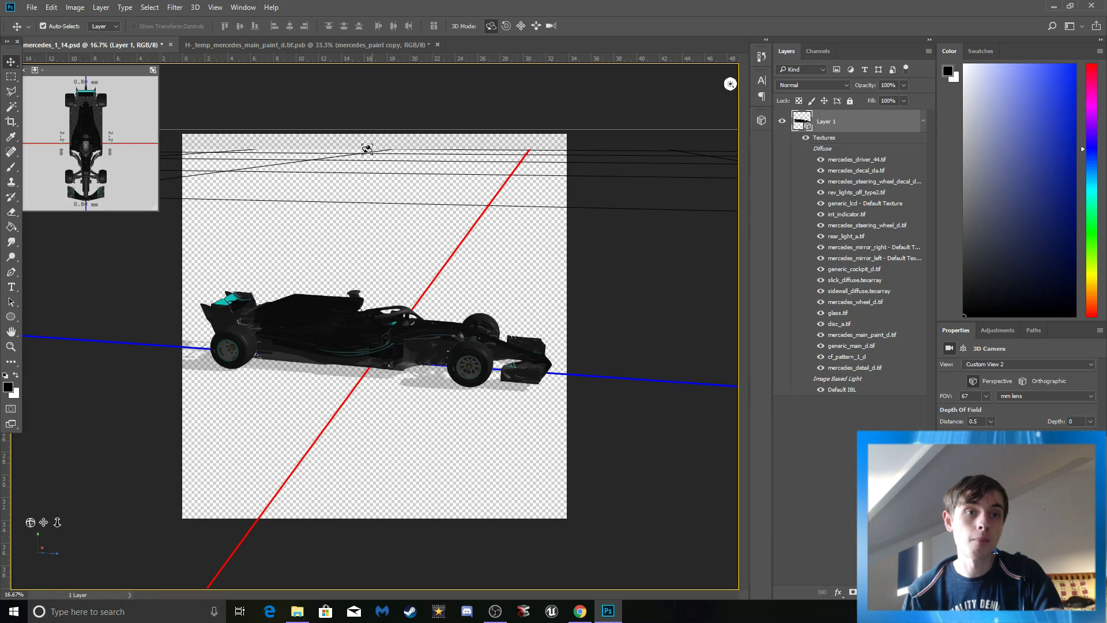
{"action": "left_click", "coordinate": [318, 44]}
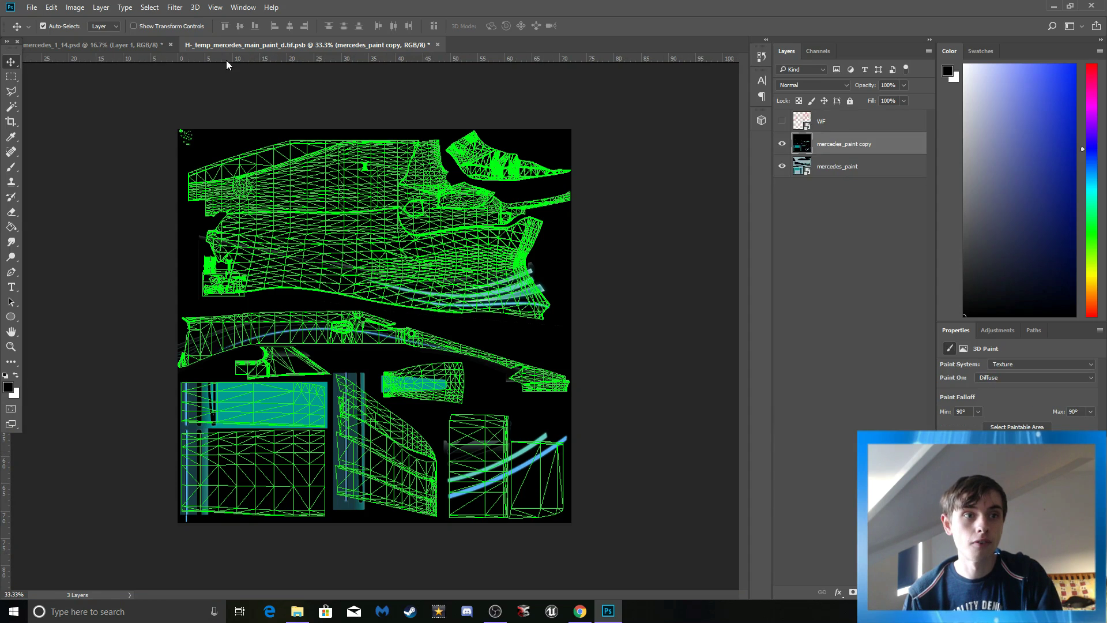
{"action": "left_click", "coordinate": [93, 45]}
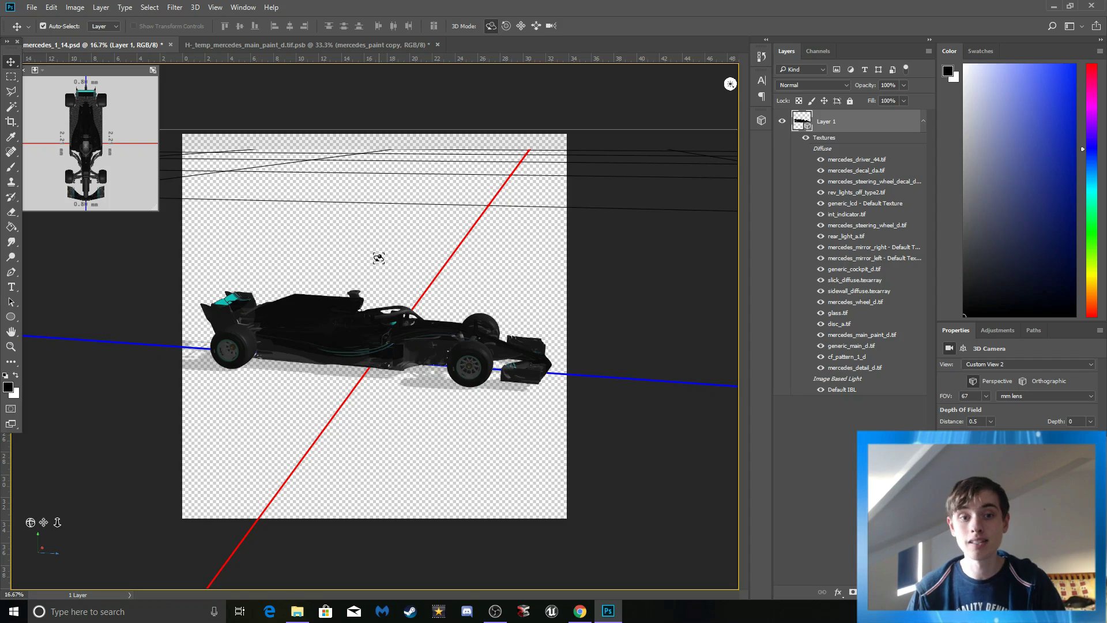
{"action": "left_click_drag", "start_coordinate": [410, 230], "coordinate": [286, 255]}
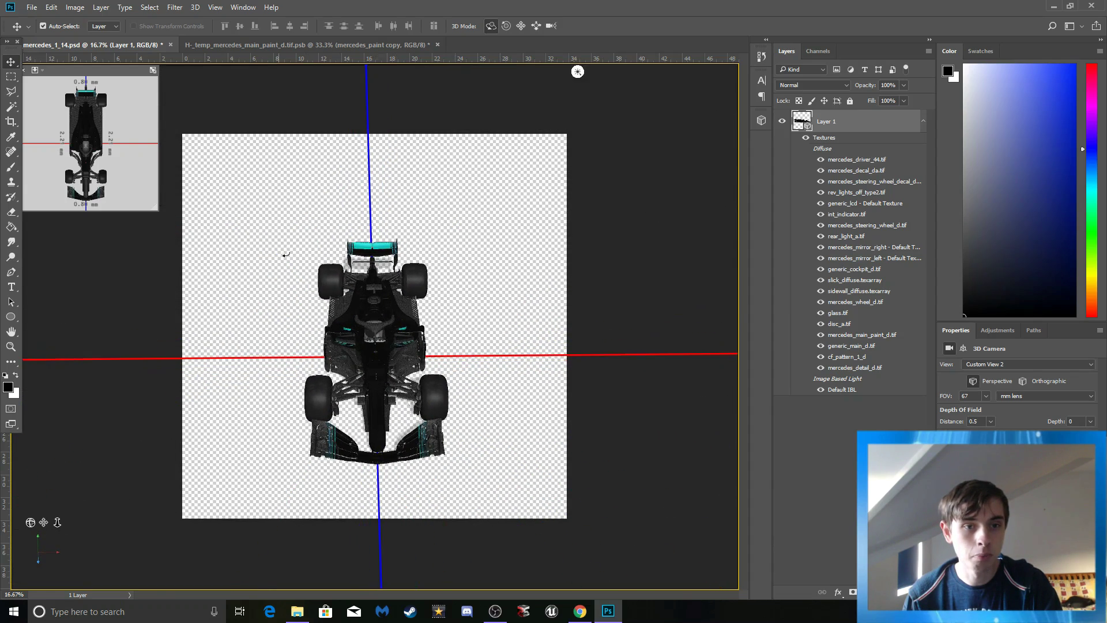
{"action": "left_click", "coordinate": [340, 45]}
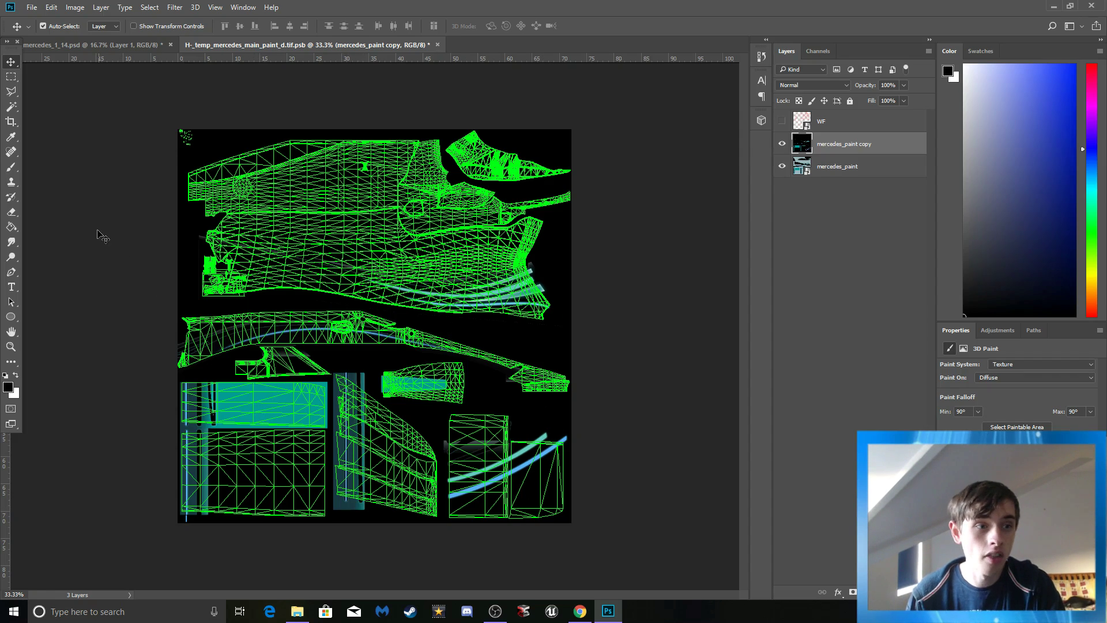
Step: Open the car model's mercedes_decal_da.tif texture for editing, and return to the model document
{"action": "left_click", "coordinate": [91, 42]}
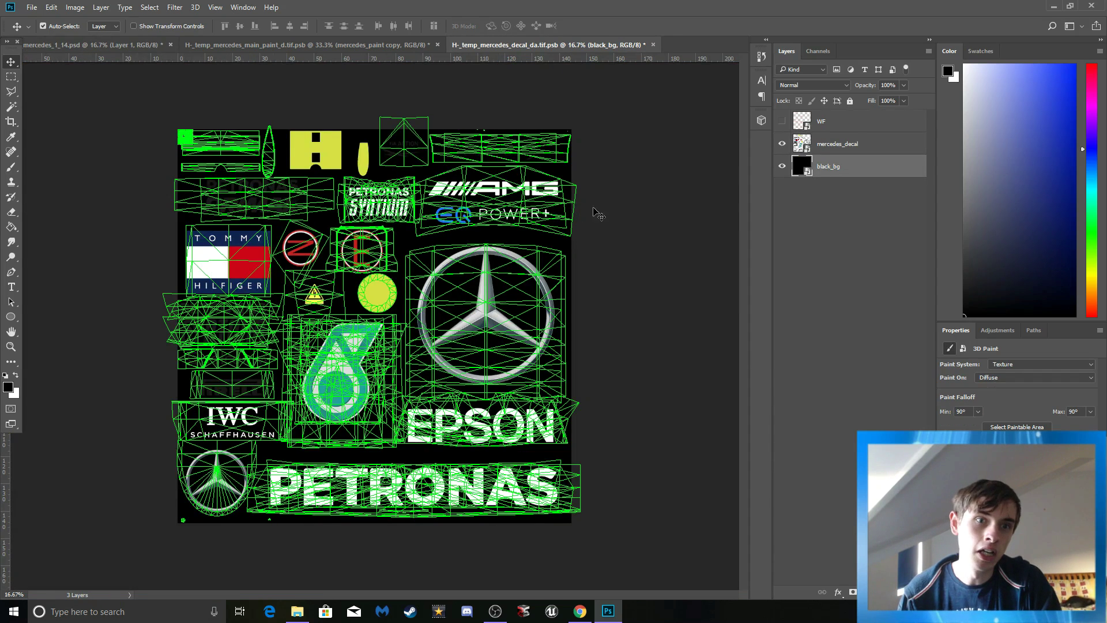
{"action": "left_click", "coordinate": [127, 42]}
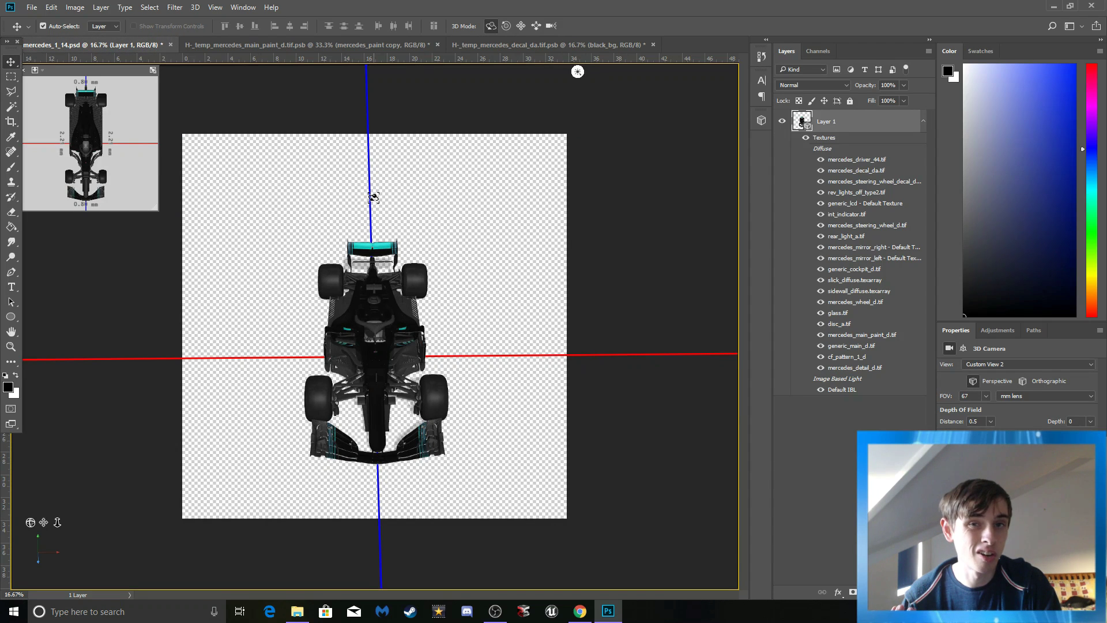
Step: Switch to Chrome and examine the F1 2018 3D models download page for its tutorial link and sample images
{"action": "left_click", "coordinate": [580, 611]}
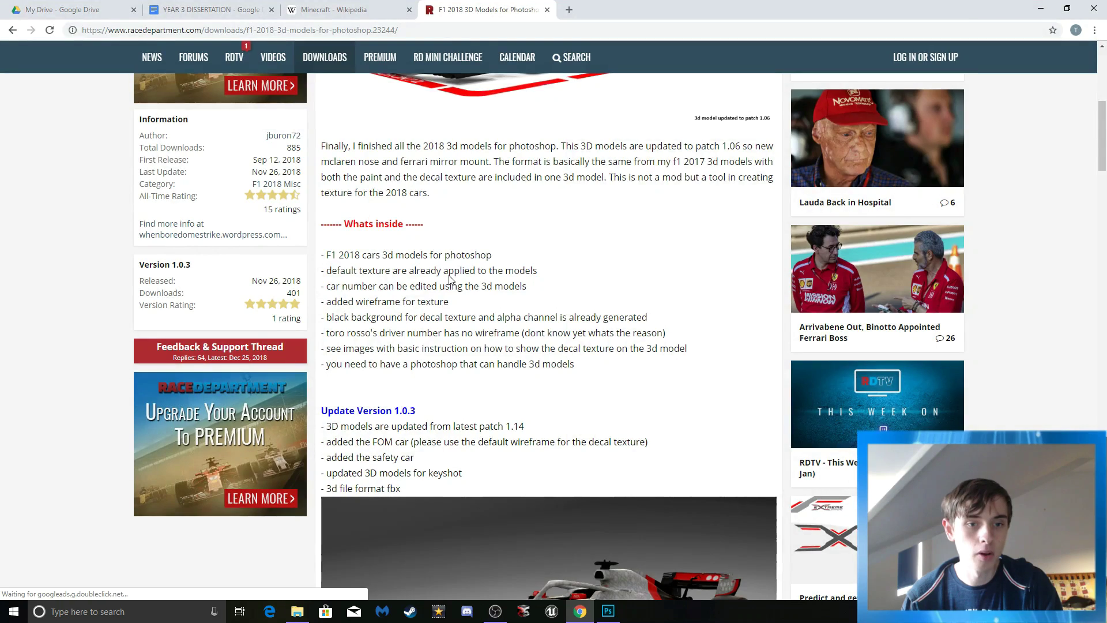
{"action": "scroll", "coordinate": [451, 285], "scroll_direction": "down", "scroll_amount": 10}
{"action": "scroll", "coordinate": [451, 285], "scroll_direction": "down", "scroll_amount": 8}
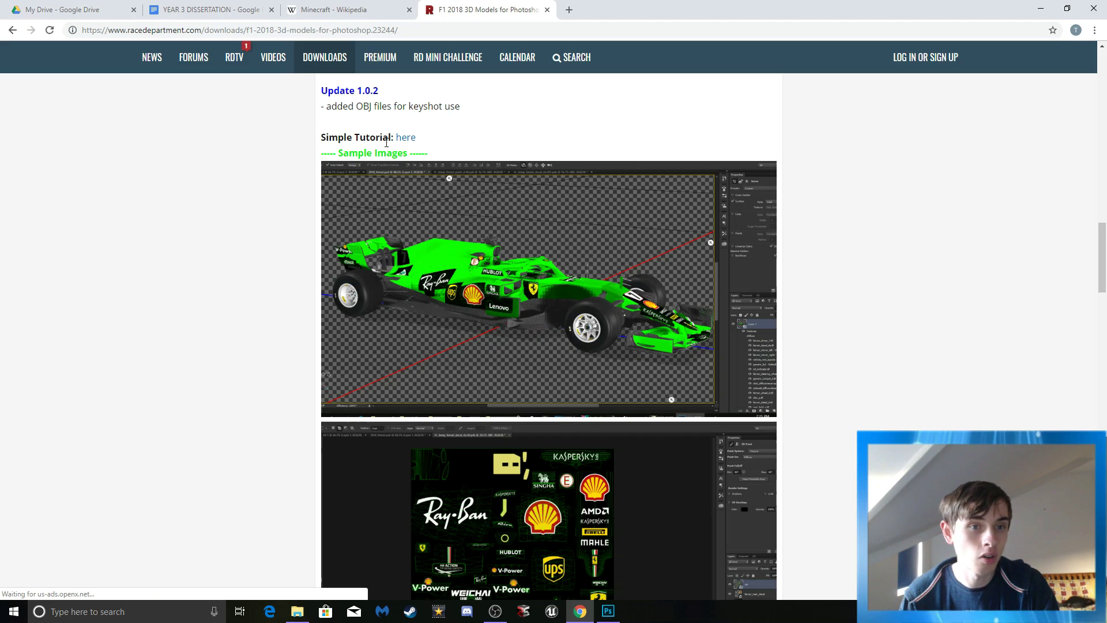
{"action": "left_click", "coordinate": [405, 140]}
{"action": "scroll", "coordinate": [513, 147], "scroll_direction": "down", "scroll_amount": 5}
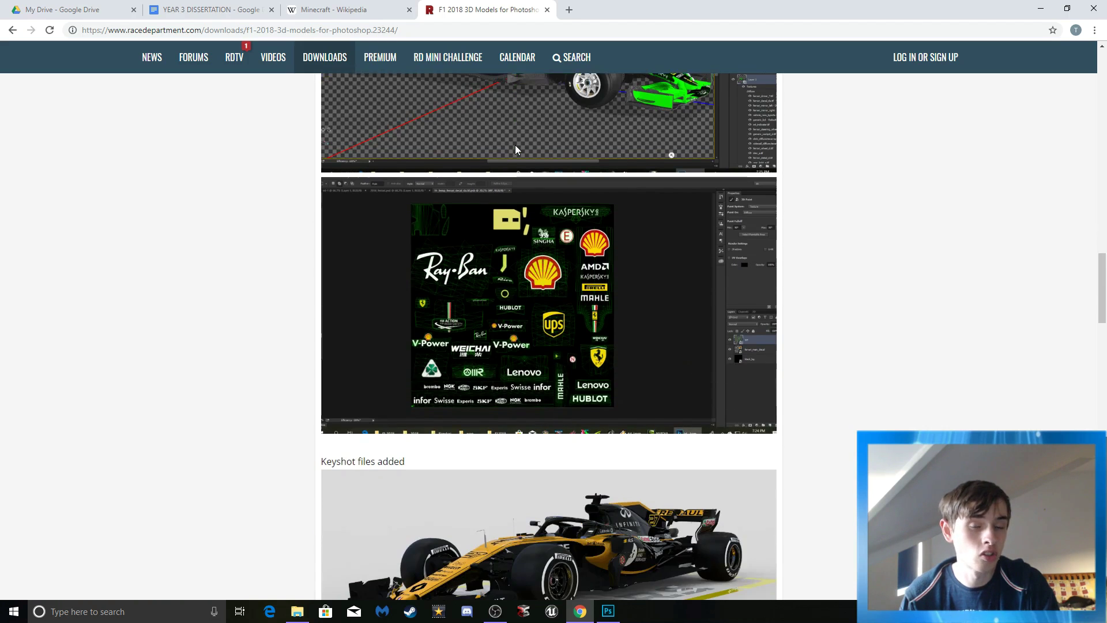
{"action": "left_click", "coordinate": [1041, 8]}
Step: Duplicate the mercedes_decal layer in Photoshop's decal texture document, keeping the name mercedes_decal copy
{"action": "left_click", "coordinate": [489, 45]}
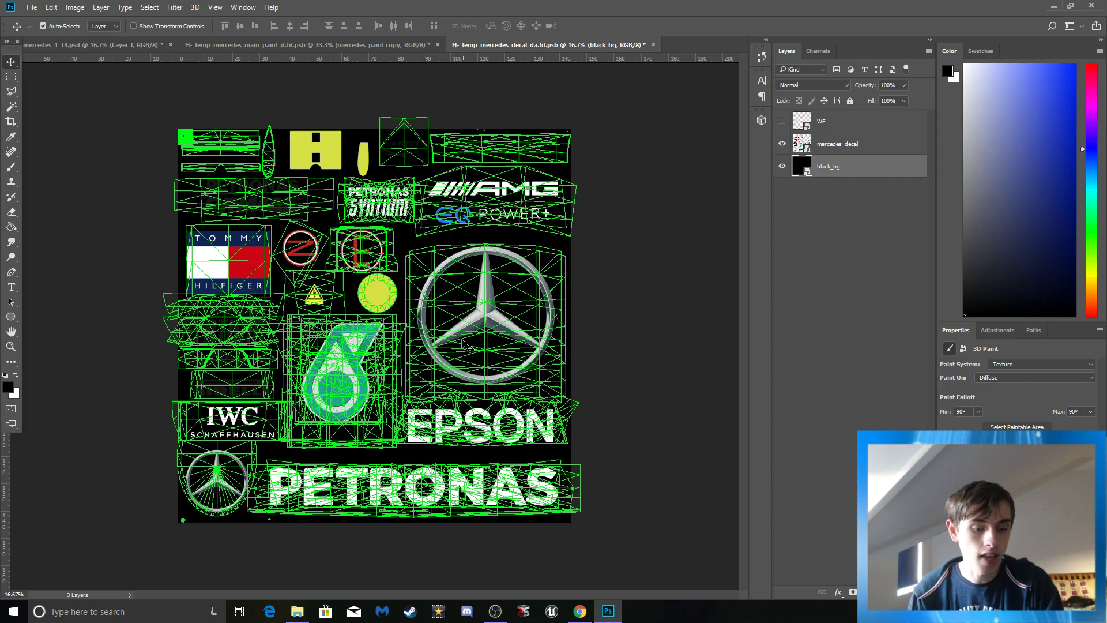
{"action": "left_click", "coordinate": [824, 145]}
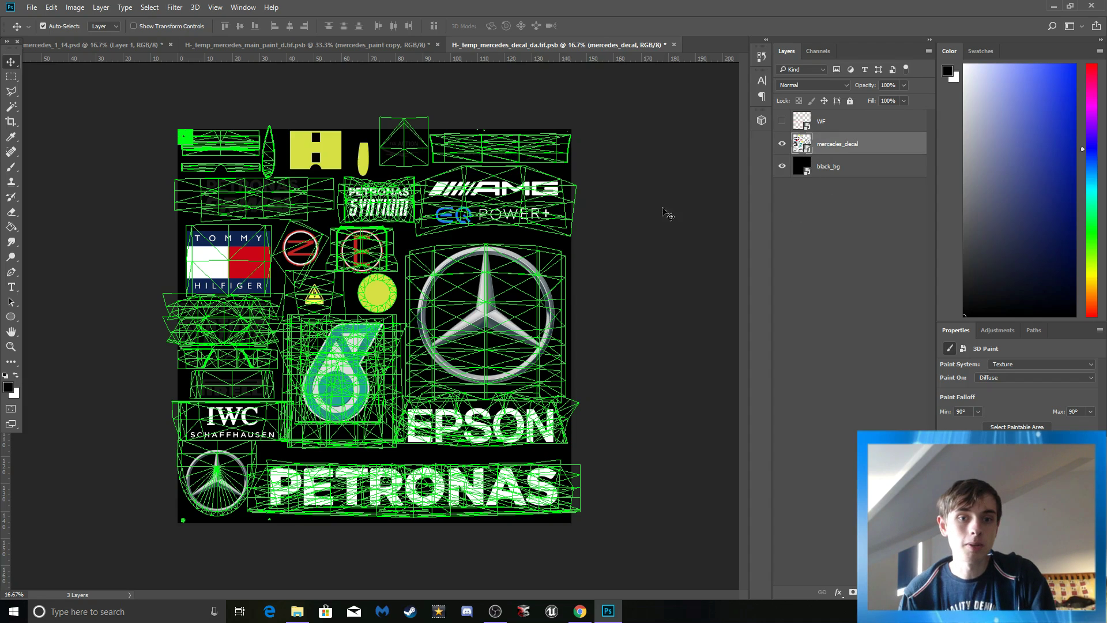
{"action": "right_click", "coordinate": [850, 148]}
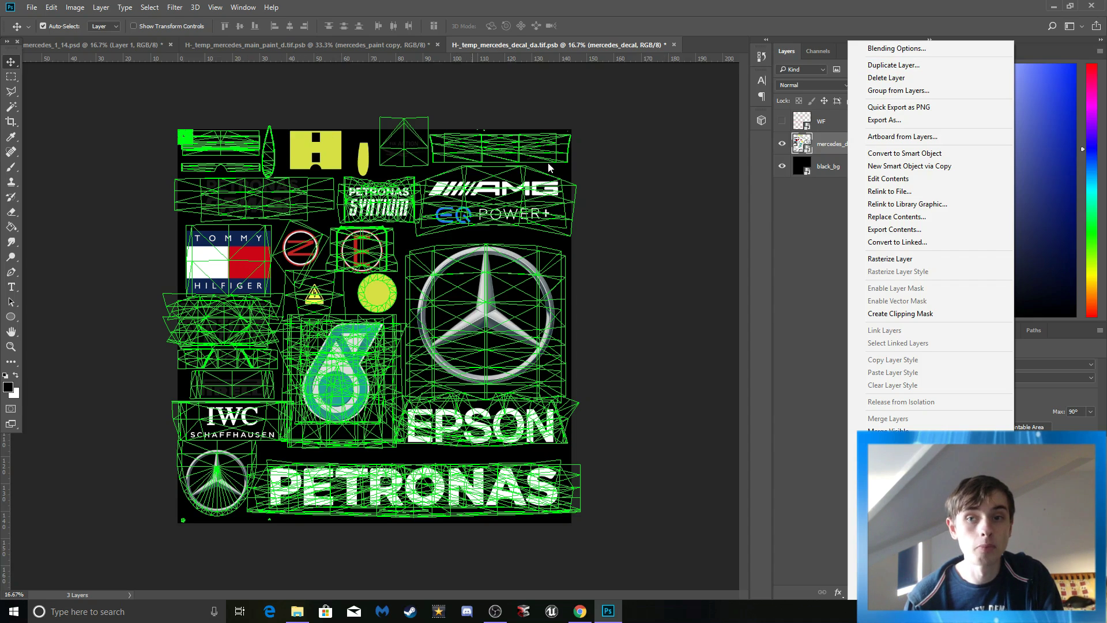
{"action": "left_click", "coordinate": [893, 64]}
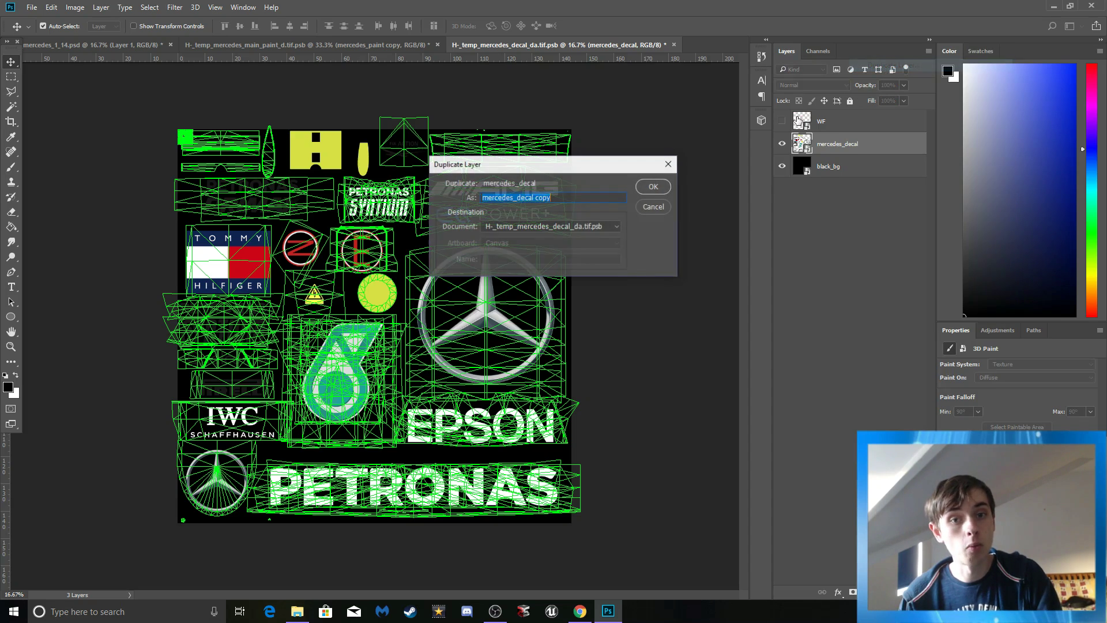
{"action": "left_click", "coordinate": [654, 187]}
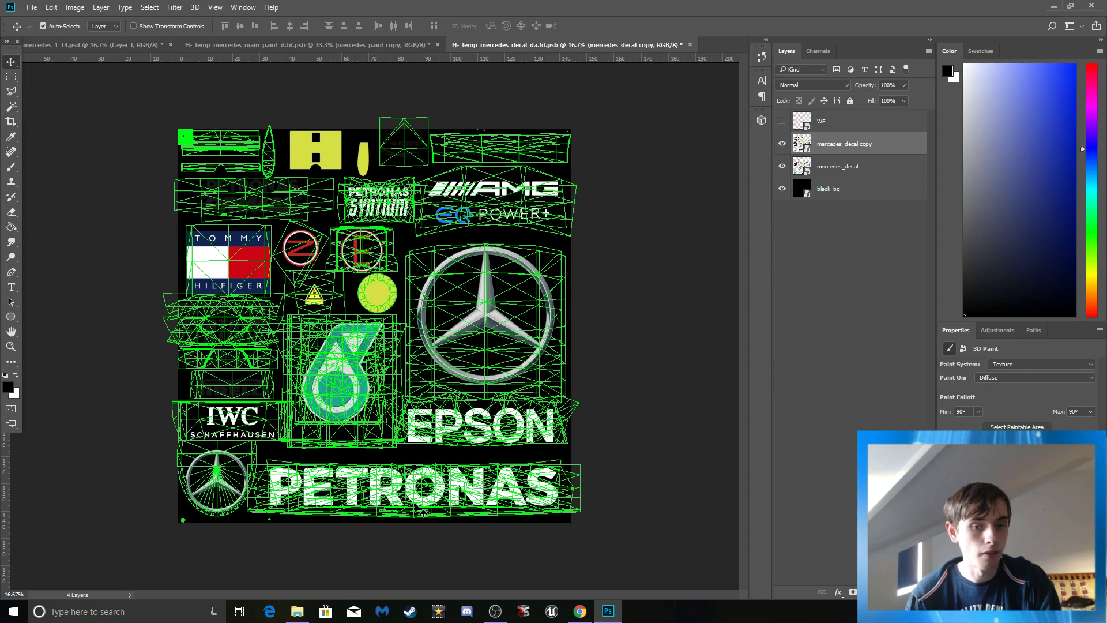
Step: Switch to Chrome and search Google Images for "Foxydude98 logo" in a new tab
{"action": "left_click", "coordinate": [580, 611]}
{"action": "left_click", "coordinate": [568, 10]}
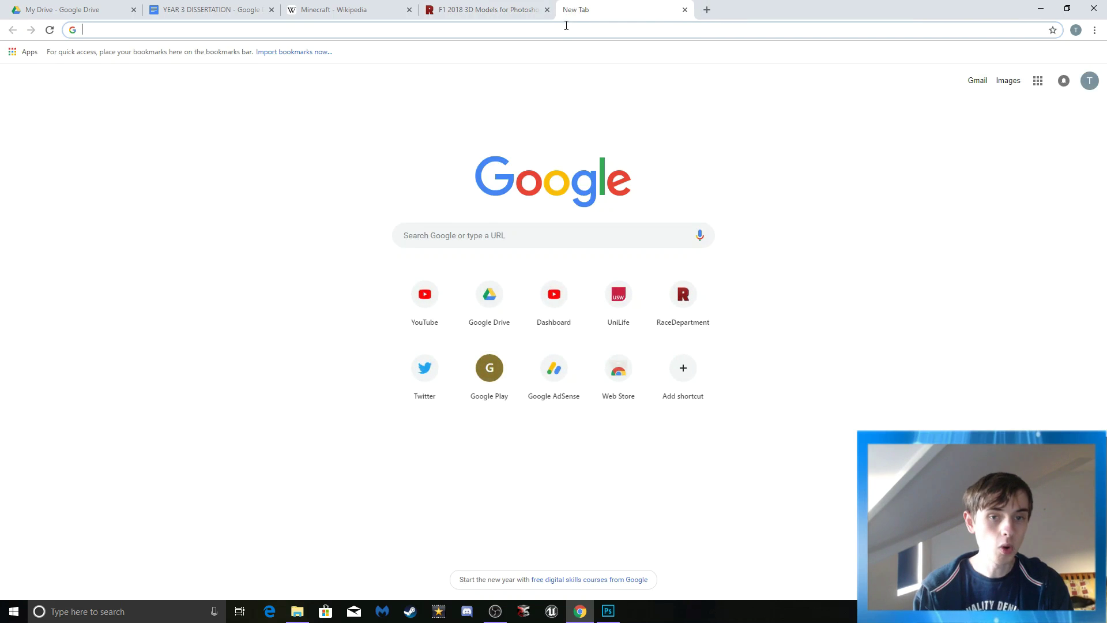
{"action": "type", "text": "Fox"}
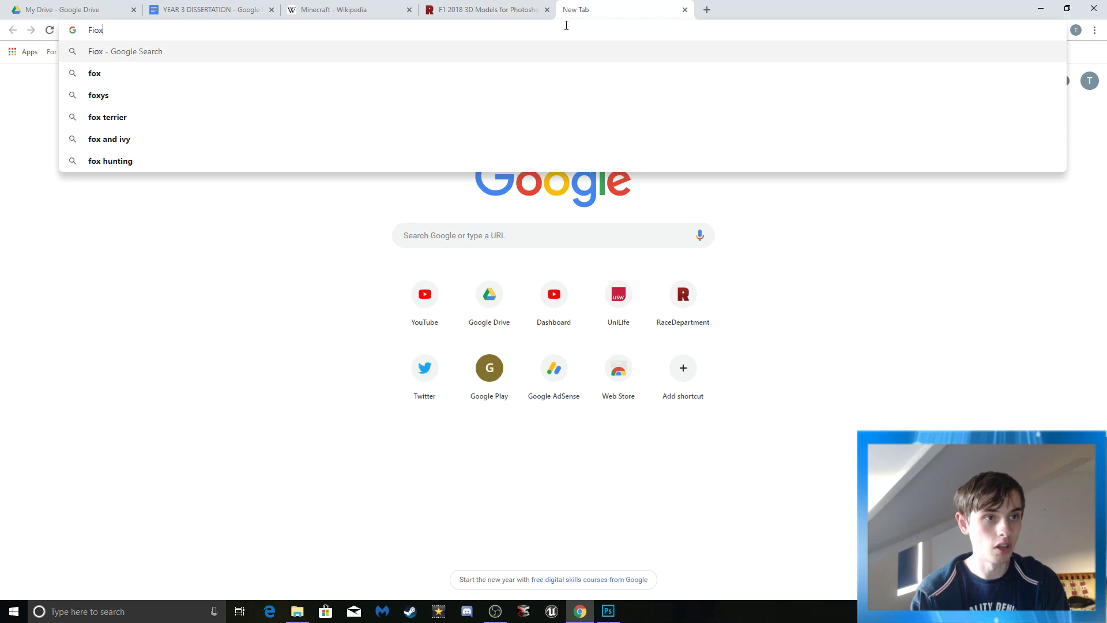
{"action": "key", "text": "BackSpace"}
{"action": "key", "text": "BackSpace"}
{"action": "type", "text": "oxydude"}
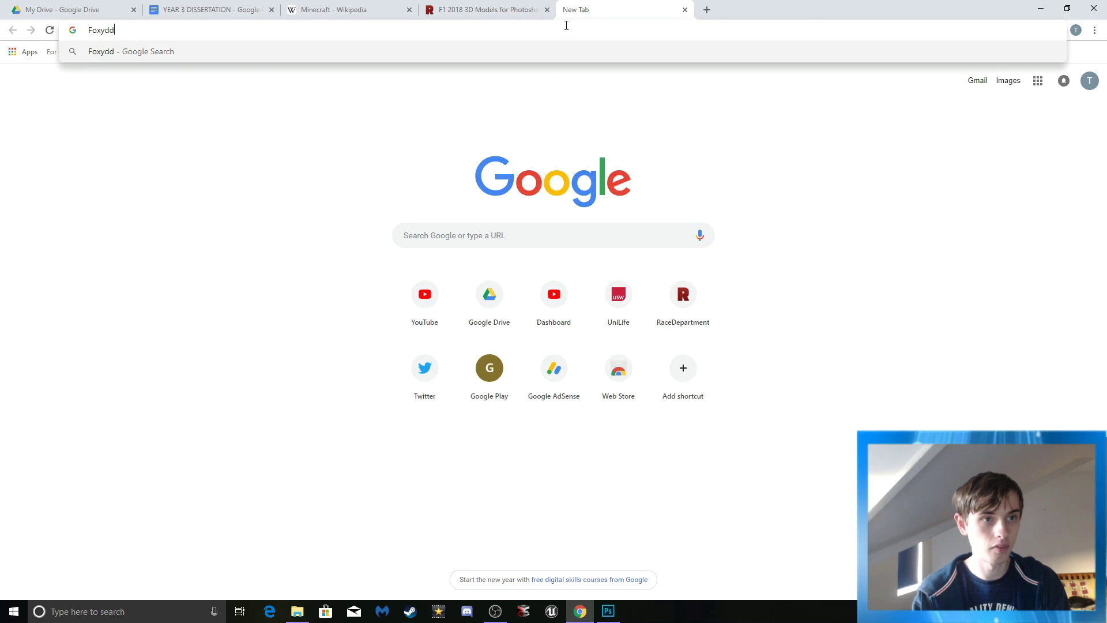
{"action": "key", "text": "BackSpace"}
{"action": "type", "text": "ude98 logo"}
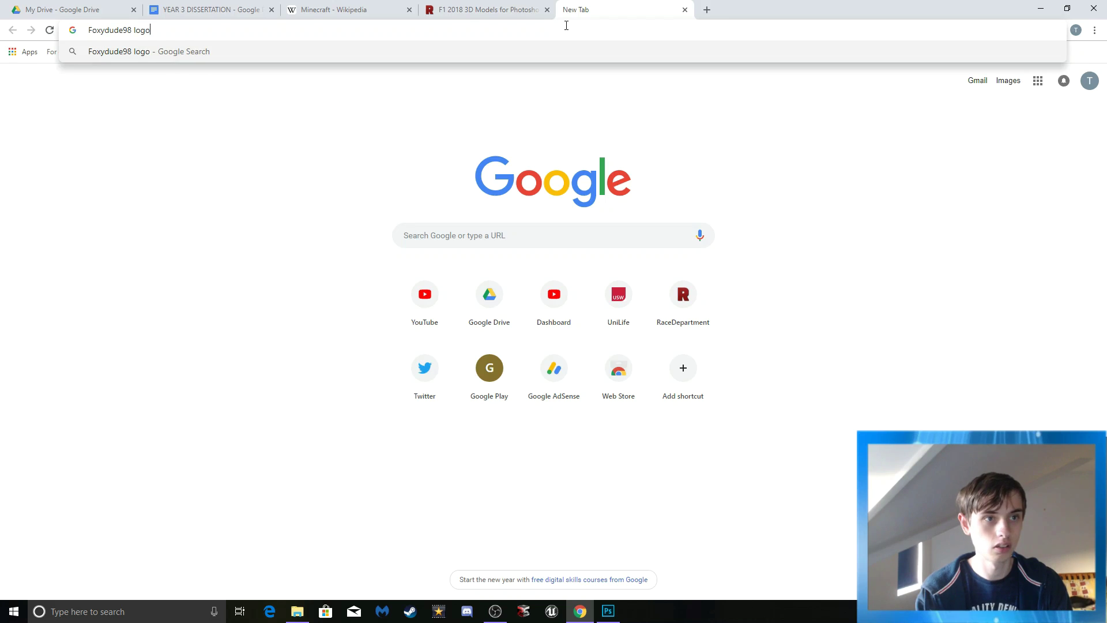
{"action": "key", "text": "Return"}
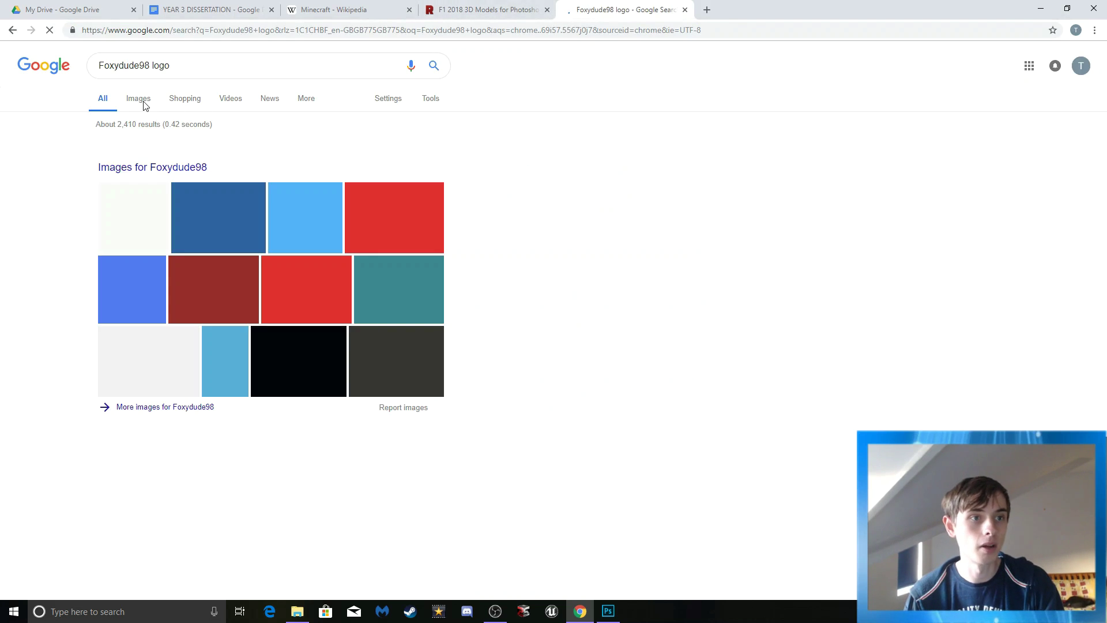
{"action": "left_click", "coordinate": [141, 100]}
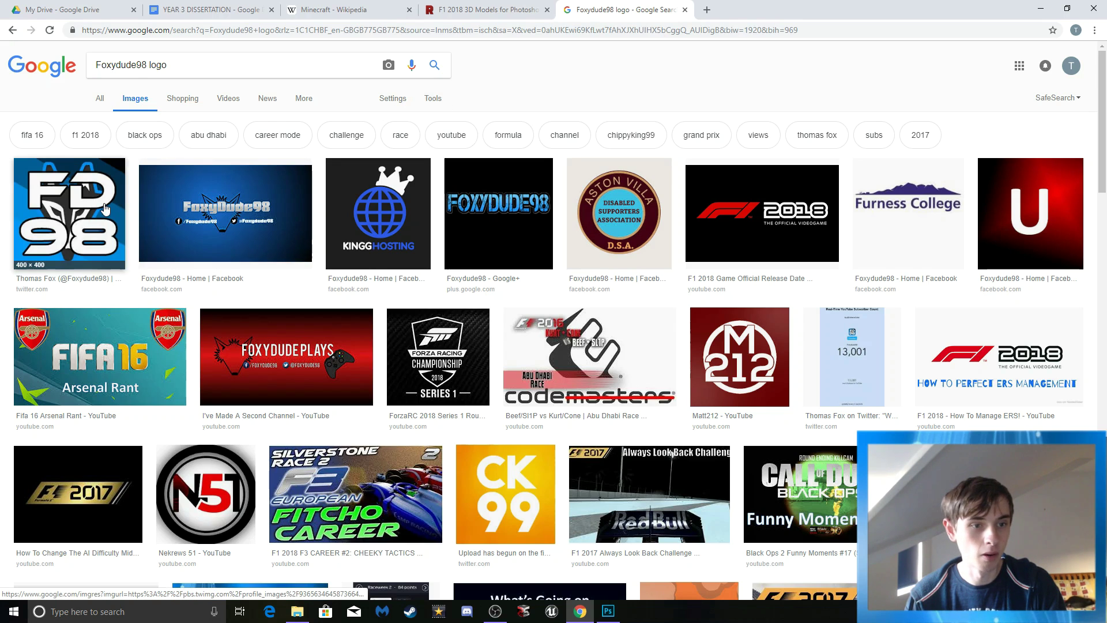
Step: Open the blue FD 98 logo from the image results and copy the image
{"action": "left_click", "coordinate": [87, 202]}
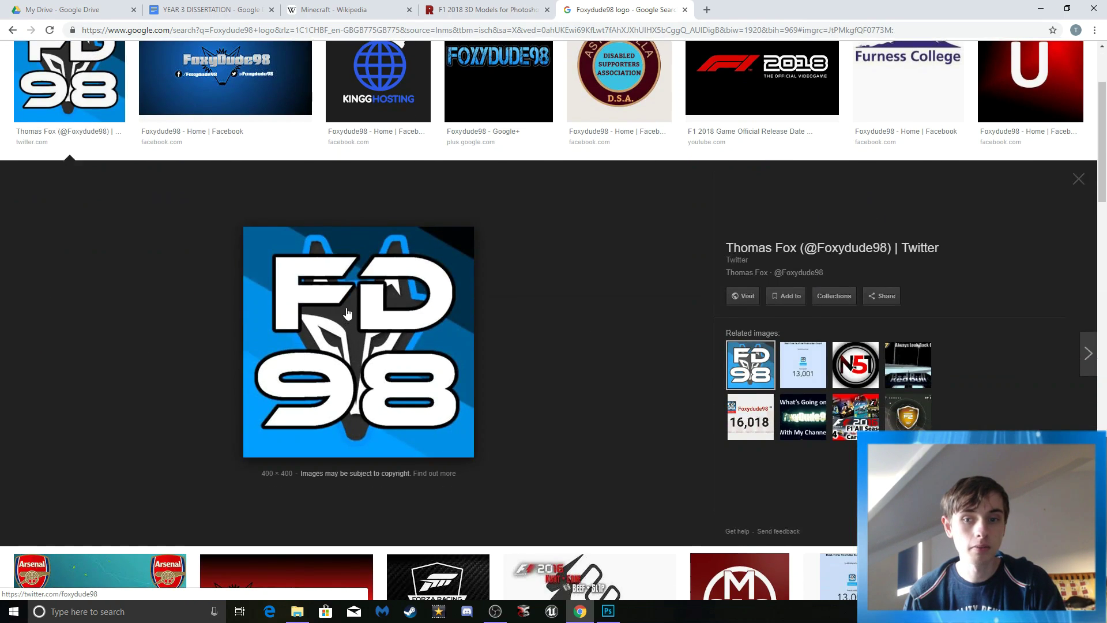
{"action": "right_click", "coordinate": [346, 308]}
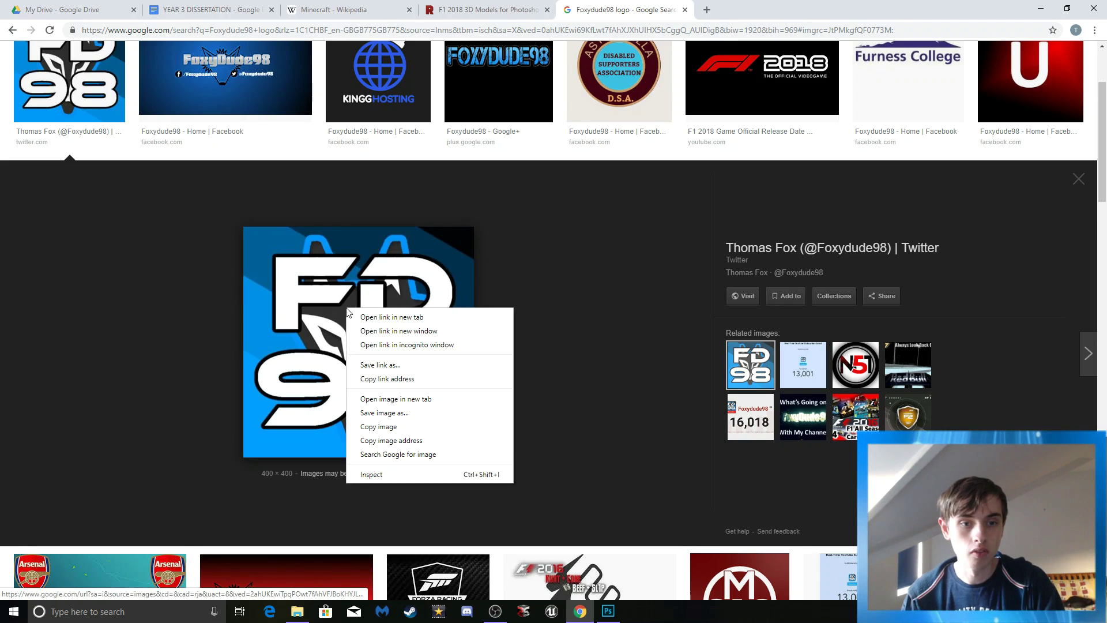
{"action": "left_click", "coordinate": [378, 426]}
Step: Switch to Photoshop, paste the copied FD 98 logo into the decal texture and enlarge it to about 311% over the large Mercedes star
{"action": "left_click", "coordinate": [608, 612]}
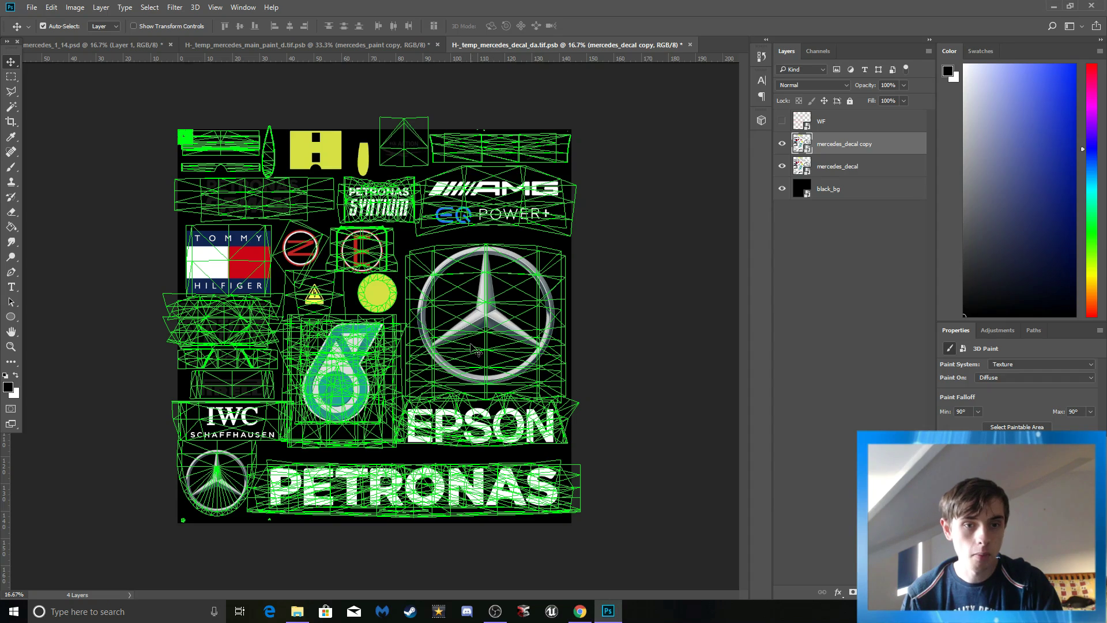
{"action": "key", "text": "ctrl+v"}
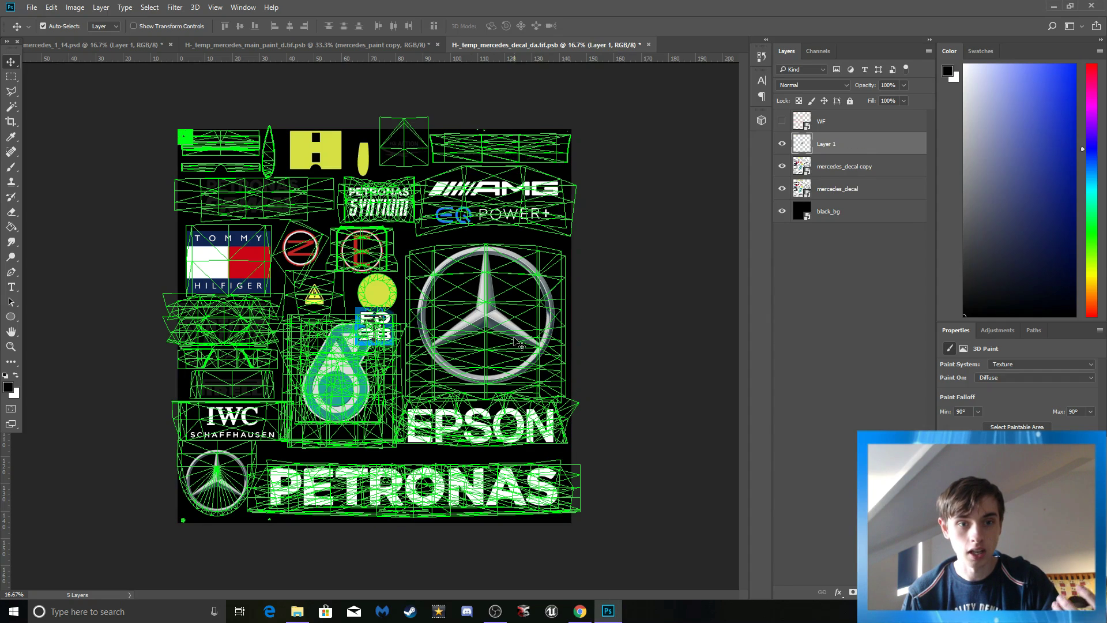
{"action": "left_click_drag", "start_coordinate": [371, 324], "coordinate": [564, 386]}
{"action": "key", "text": "ctrl+t"}
{"action": "mouse_move", "coordinate": [514, 357]}
{"action": "left_mouse_down"}
{"action": "mouse_move", "coordinate": [536, 380]}
{"action": "mouse_move", "coordinate": [523, 371]}
{"action": "left_mouse_up"}
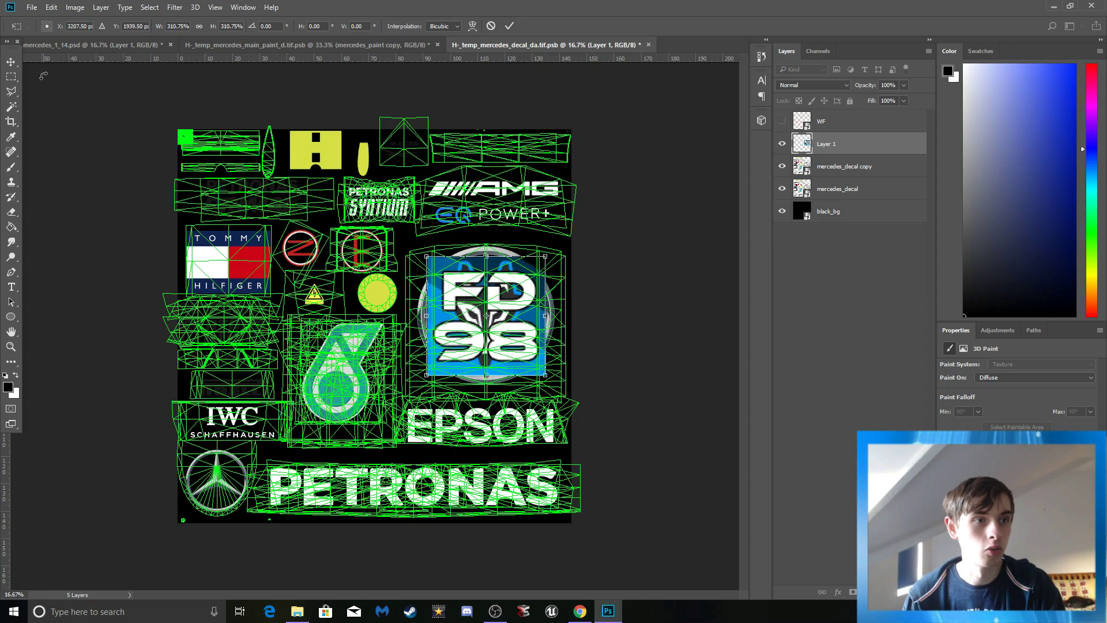
{"action": "left_click", "coordinate": [11, 61]}
{"action": "left_click", "coordinate": [494, 222]}
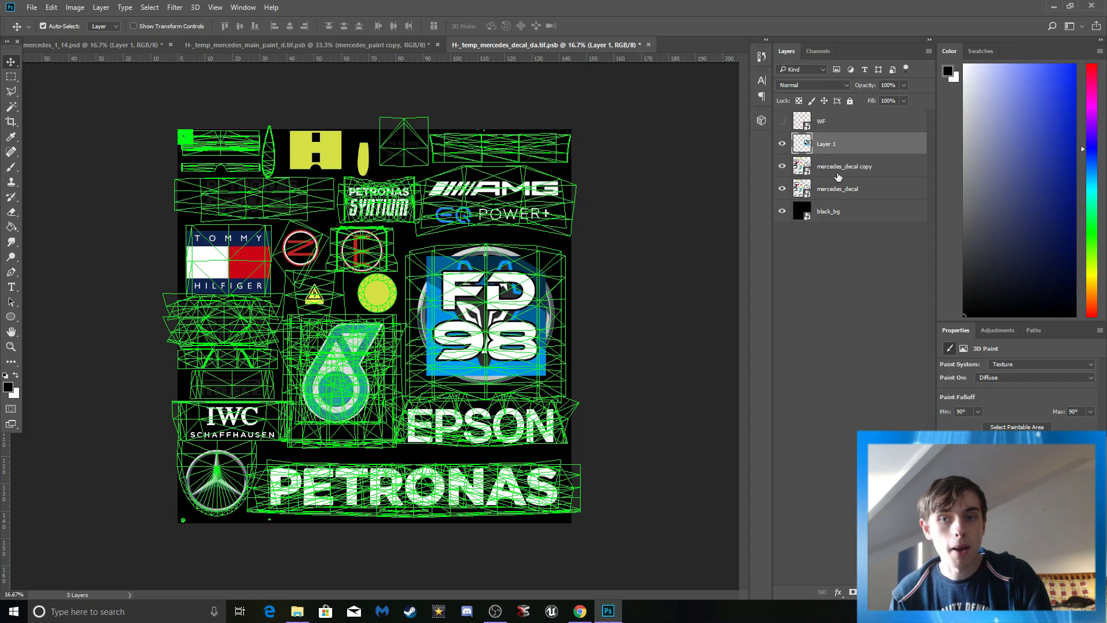
Step: Rasterize the mercedes_decal copy layer so that it can be painted on with the Brush tool
{"action": "left_click", "coordinate": [838, 173]}
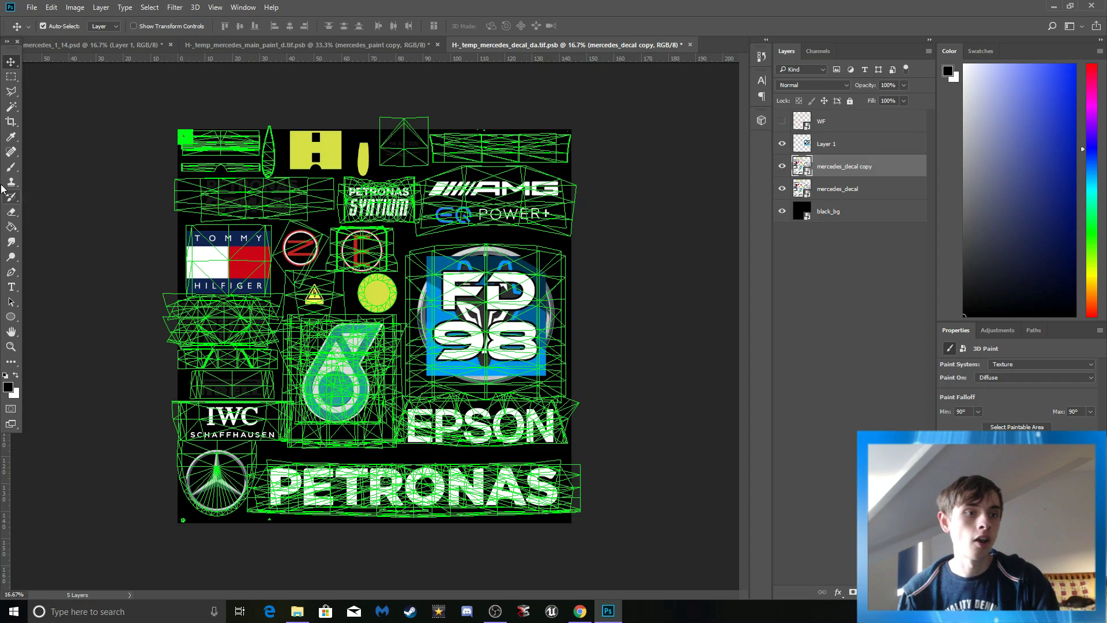
{"action": "left_click", "coordinate": [11, 166]}
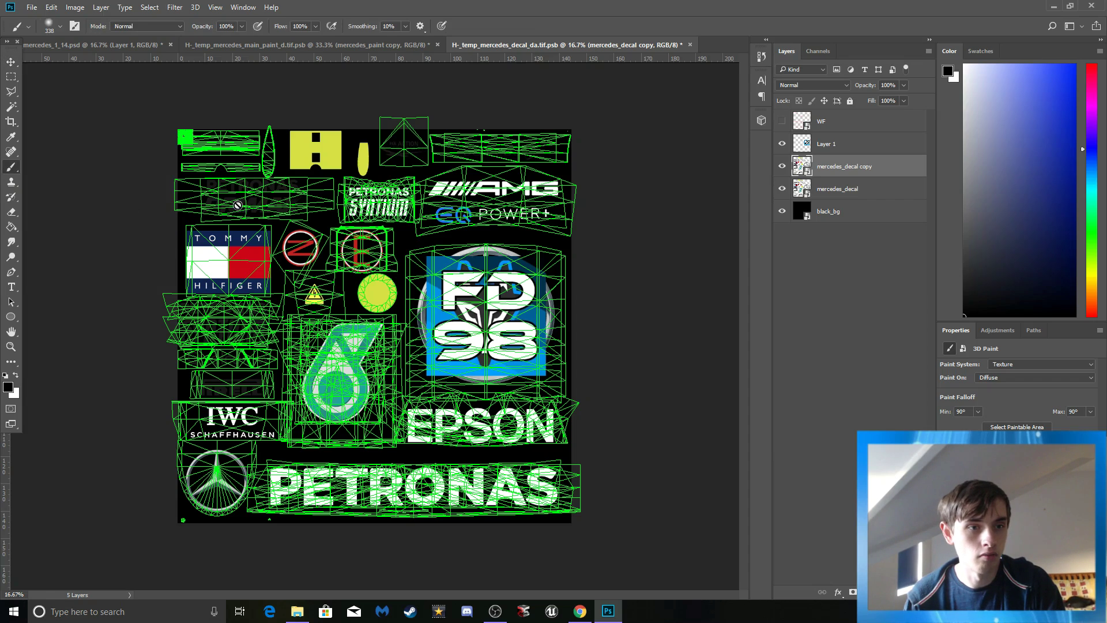
{"action": "right_click", "coordinate": [839, 172]}
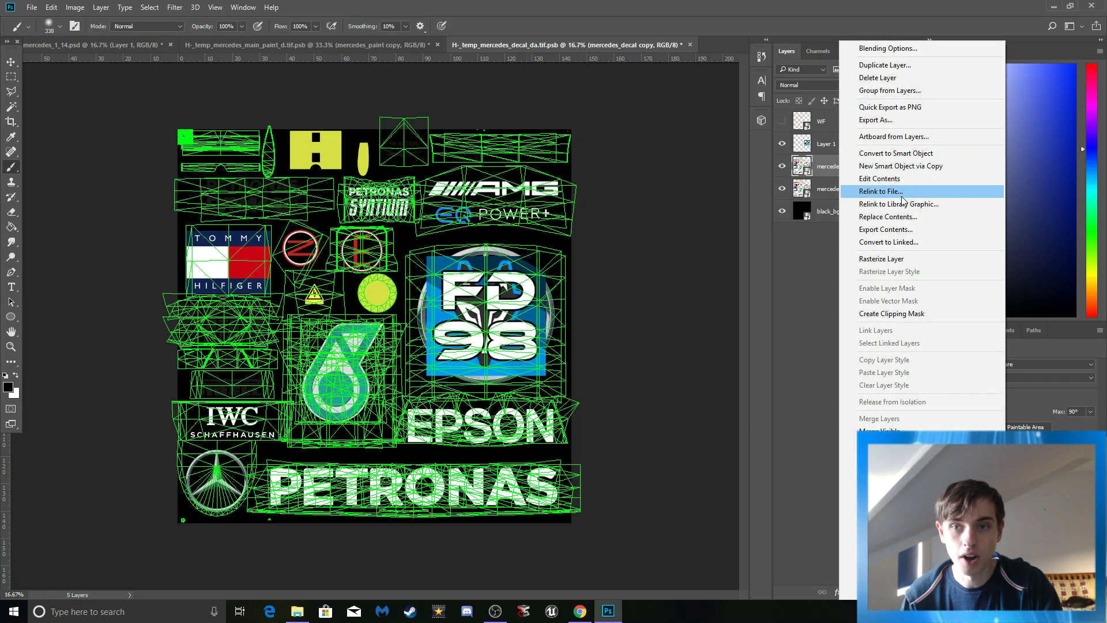
{"action": "left_click", "coordinate": [894, 258]}
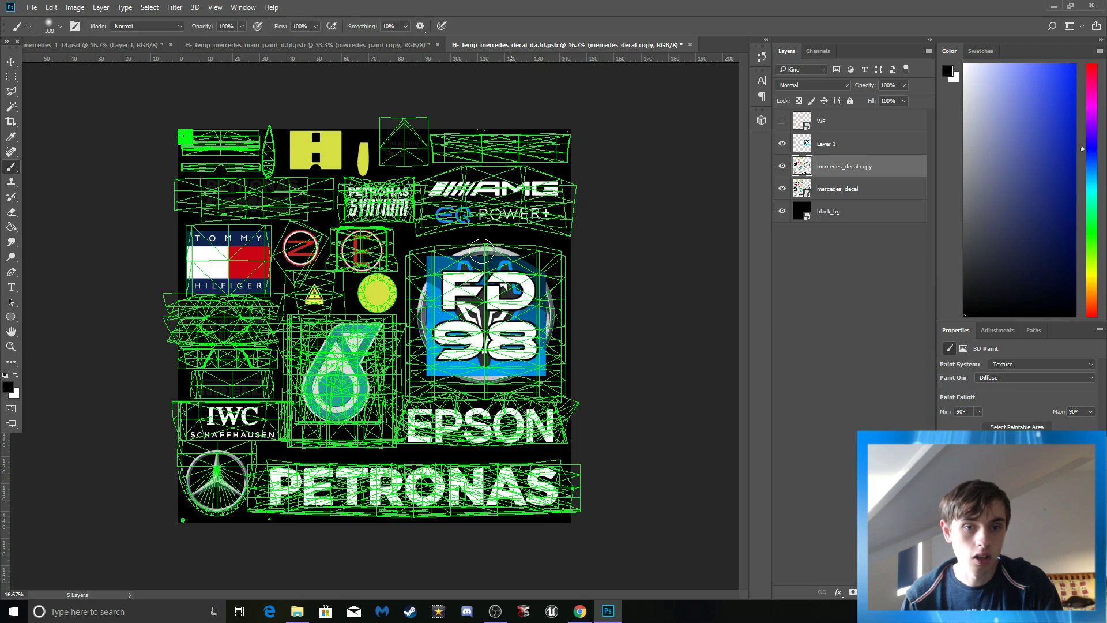
Step: Paint over the large Mercedes star on the mercedes_decal copy layer in black with a hard round brush
{"action": "left_click_drag", "start_coordinate": [428, 287], "coordinate": [433, 342]}
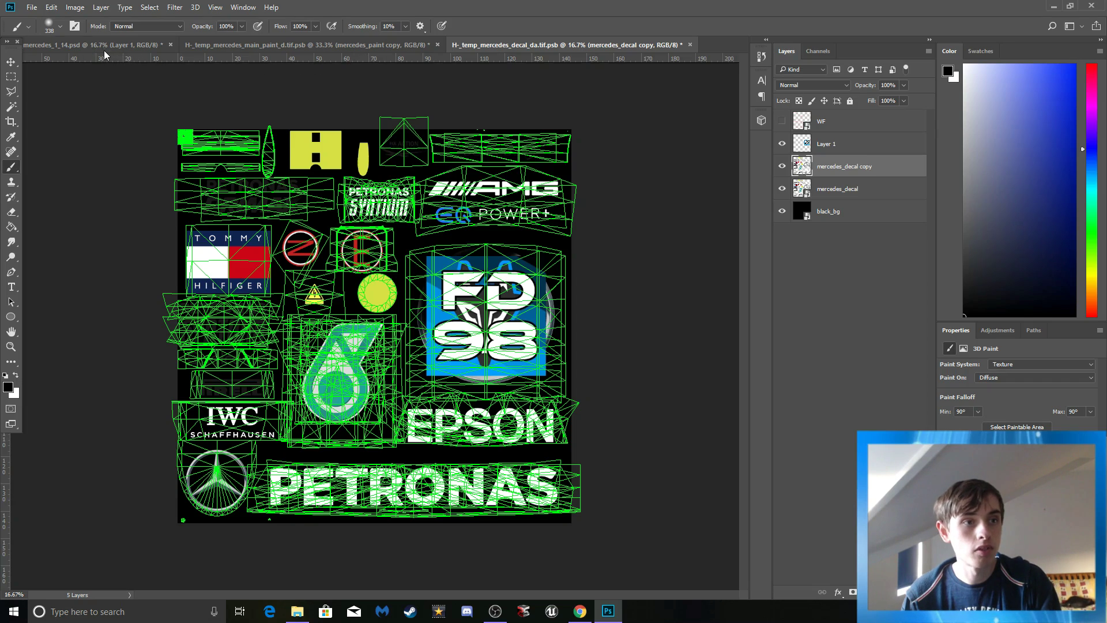
{"action": "left_click", "coordinate": [60, 27]}
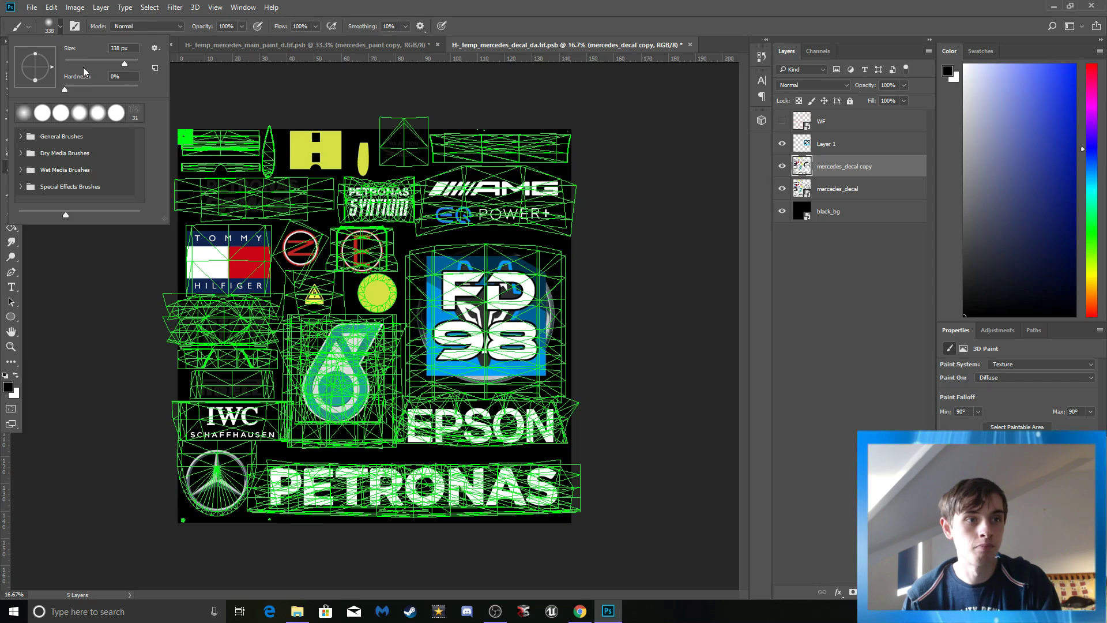
{"action": "left_click", "coordinate": [42, 112]}
{"action": "left_click", "coordinate": [427, 303]}
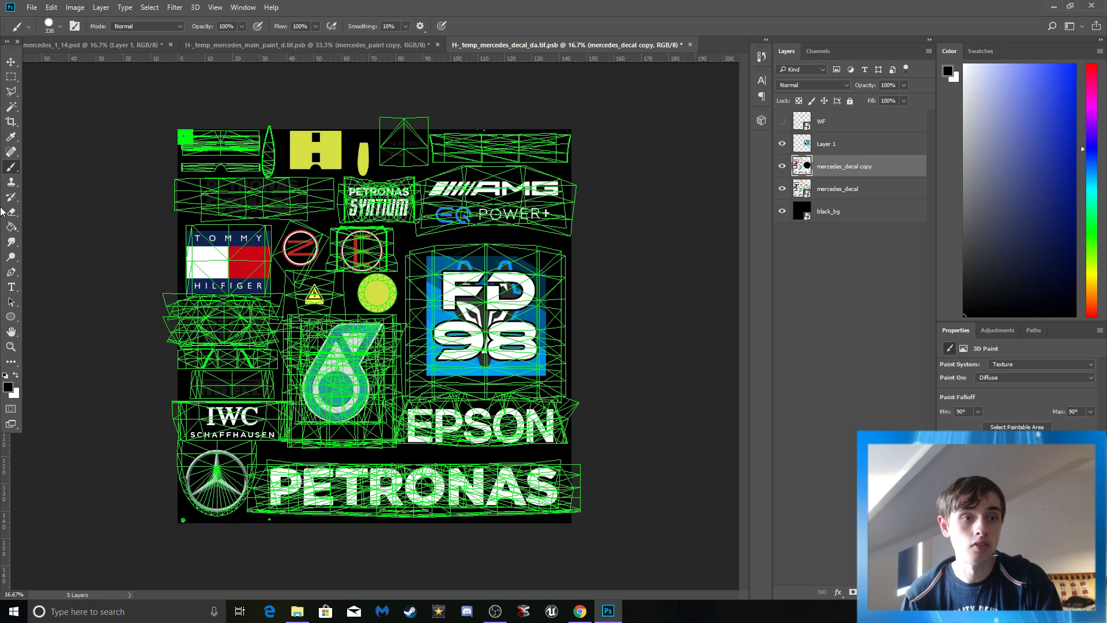
{"action": "left_click", "coordinate": [11, 77]}
{"action": "left_click", "coordinate": [15, 65]}
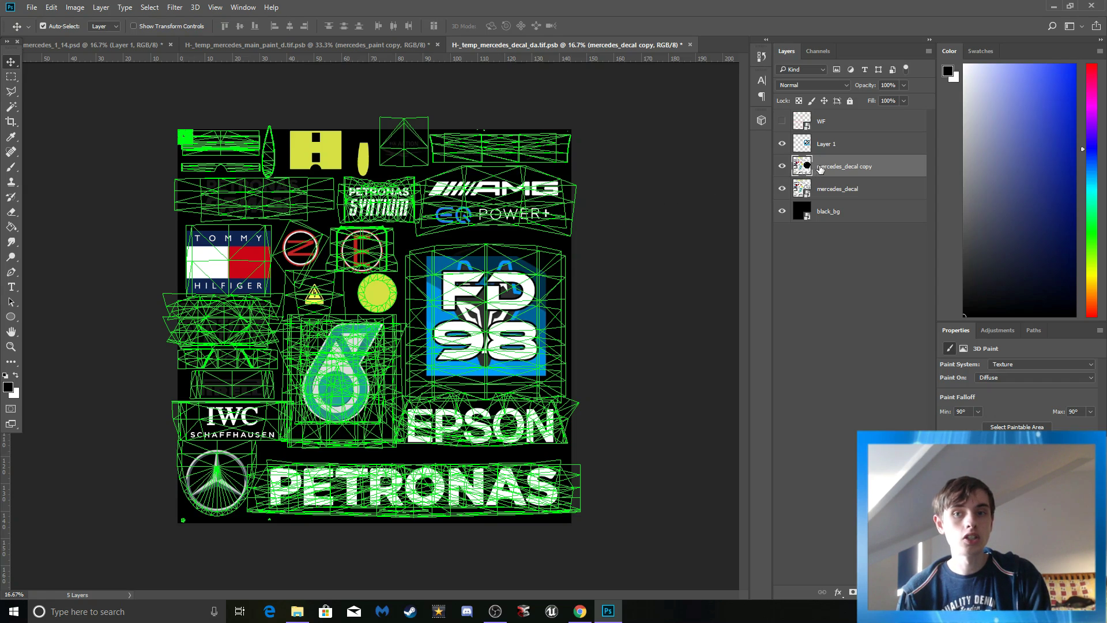
Step: Examine the decal texture's Alpha 1 channel and compare it with the RGB composite
{"action": "left_click", "coordinate": [825, 145]}
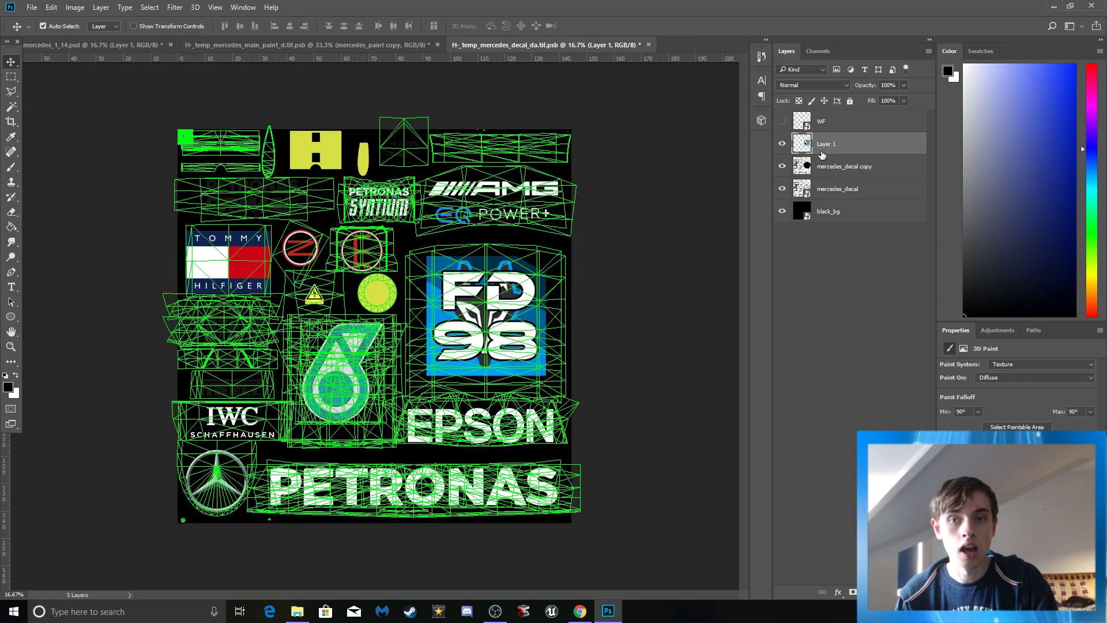
{"action": "left_click", "coordinate": [813, 51]}
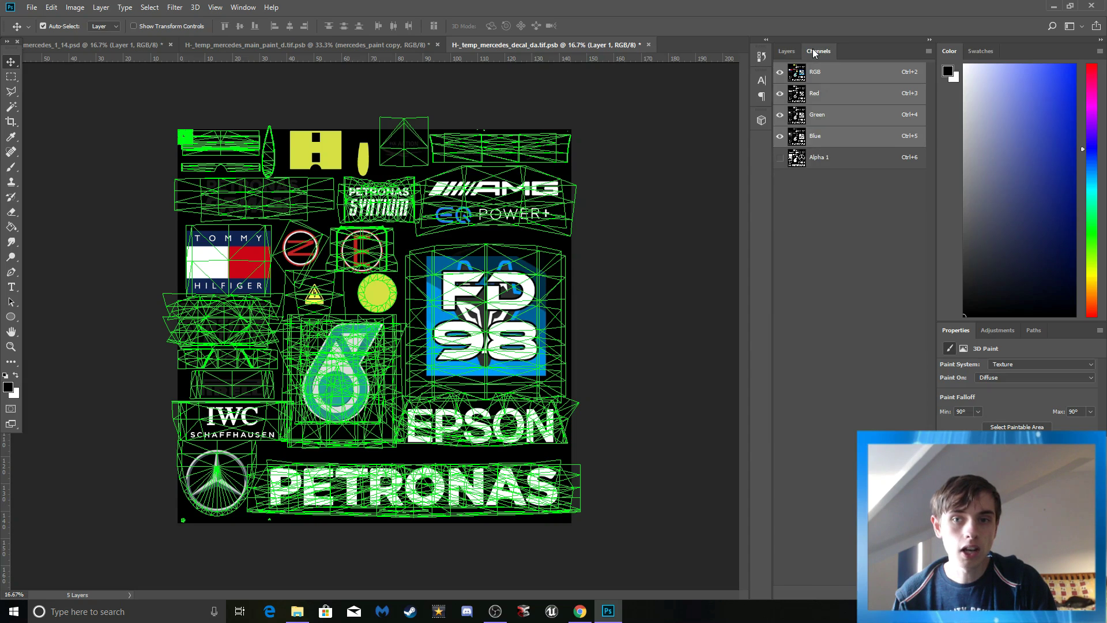
{"action": "left_click", "coordinate": [817, 161]}
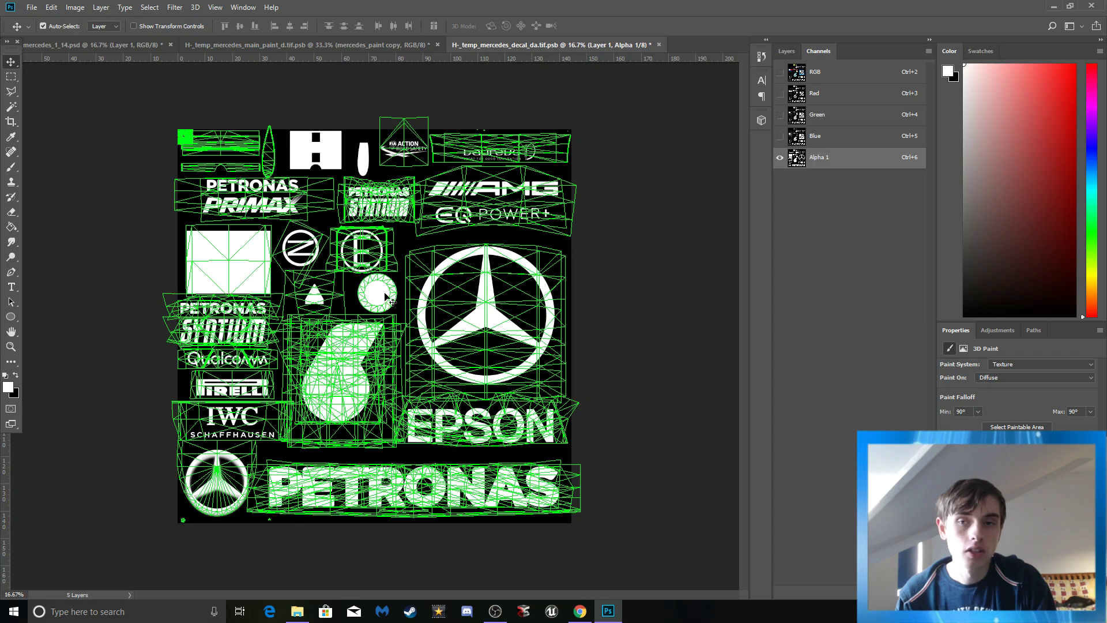
{"action": "left_click", "coordinate": [836, 73]}
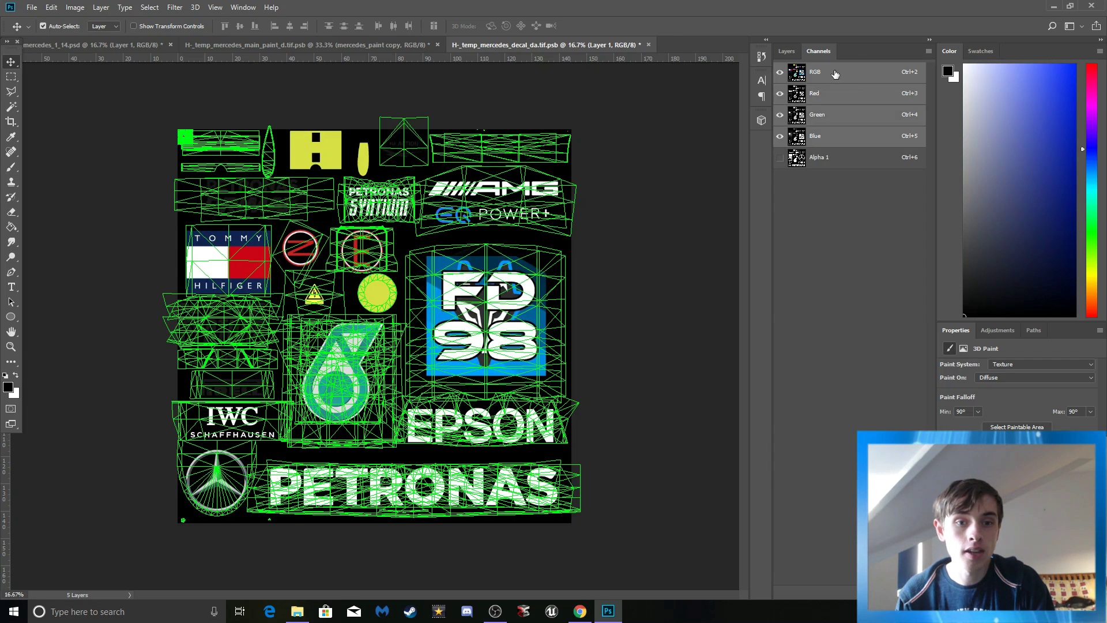
{"action": "left_click", "coordinate": [787, 51]}
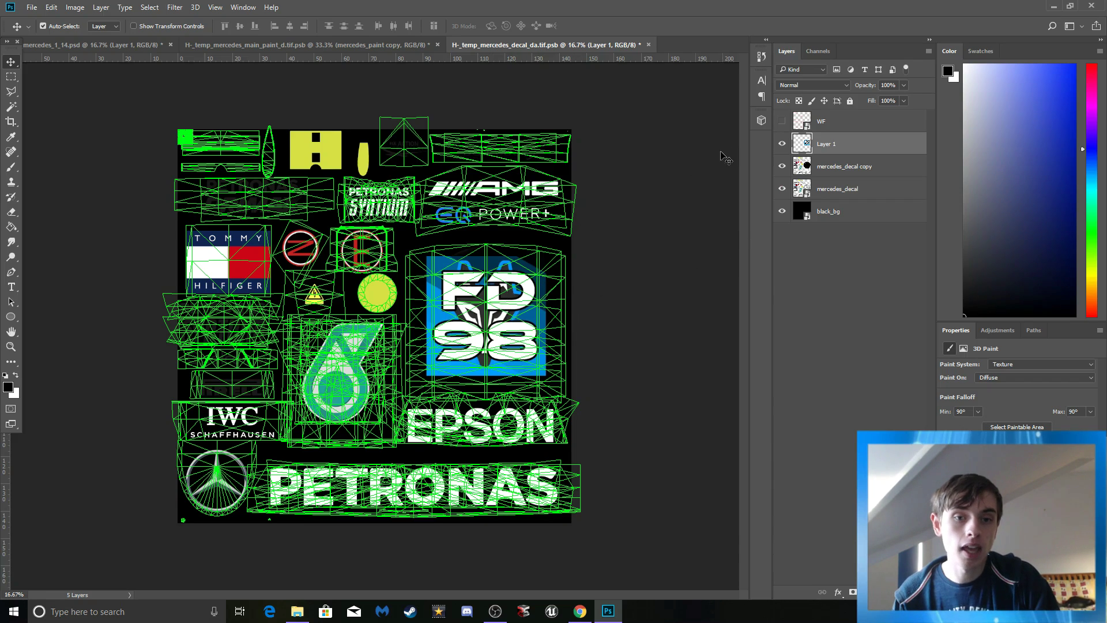
{"action": "left_click", "coordinate": [830, 51]}
{"action": "left_click", "coordinate": [845, 159]}
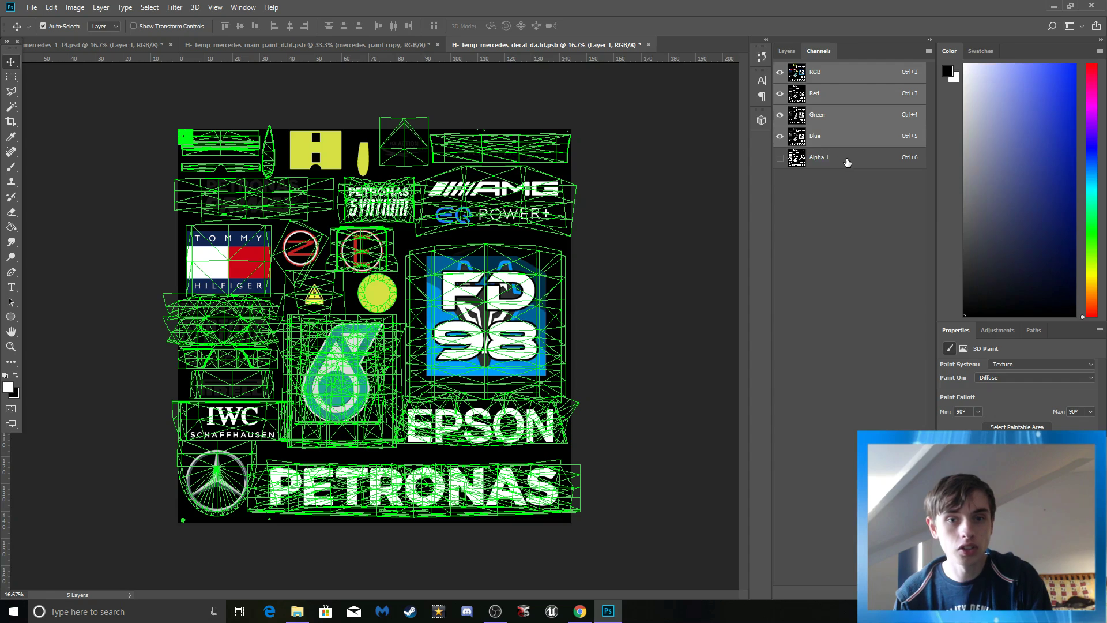
{"action": "left_click", "coordinate": [830, 73]}
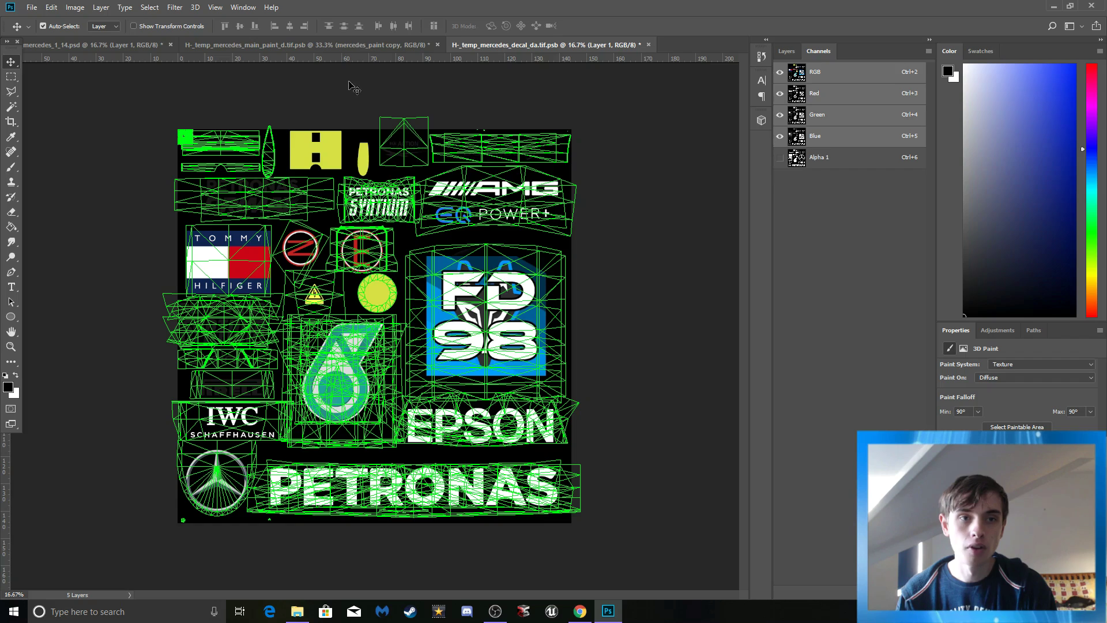
Step: Compare the channels and layers of the main paint document with those of the decal document, including Alpha 1
{"action": "left_click", "coordinate": [357, 44]}
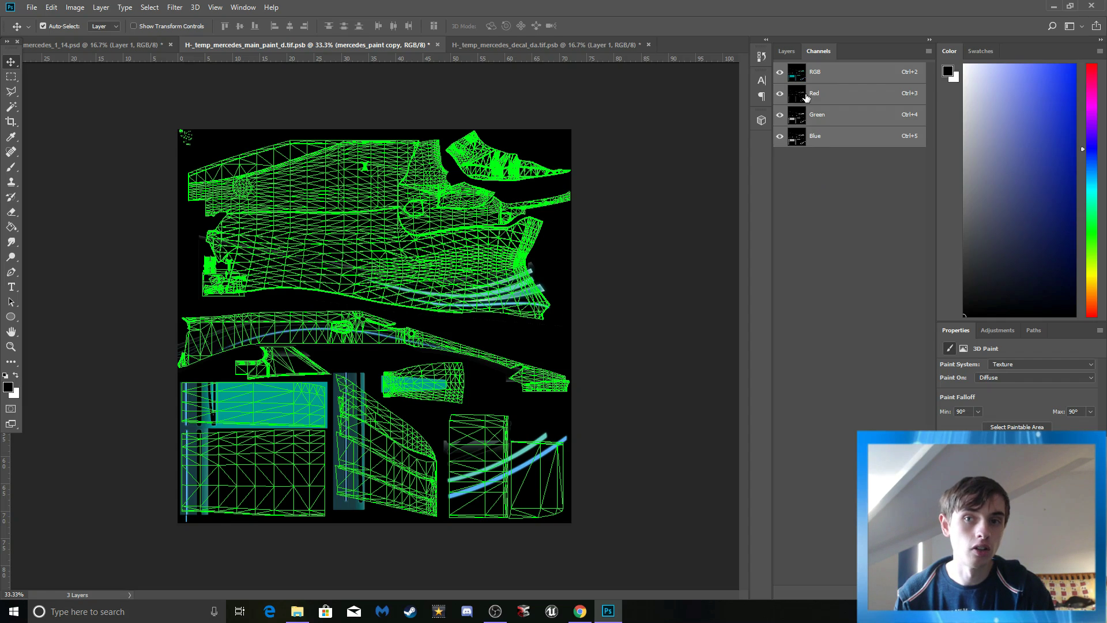
{"action": "left_click", "coordinate": [786, 51]}
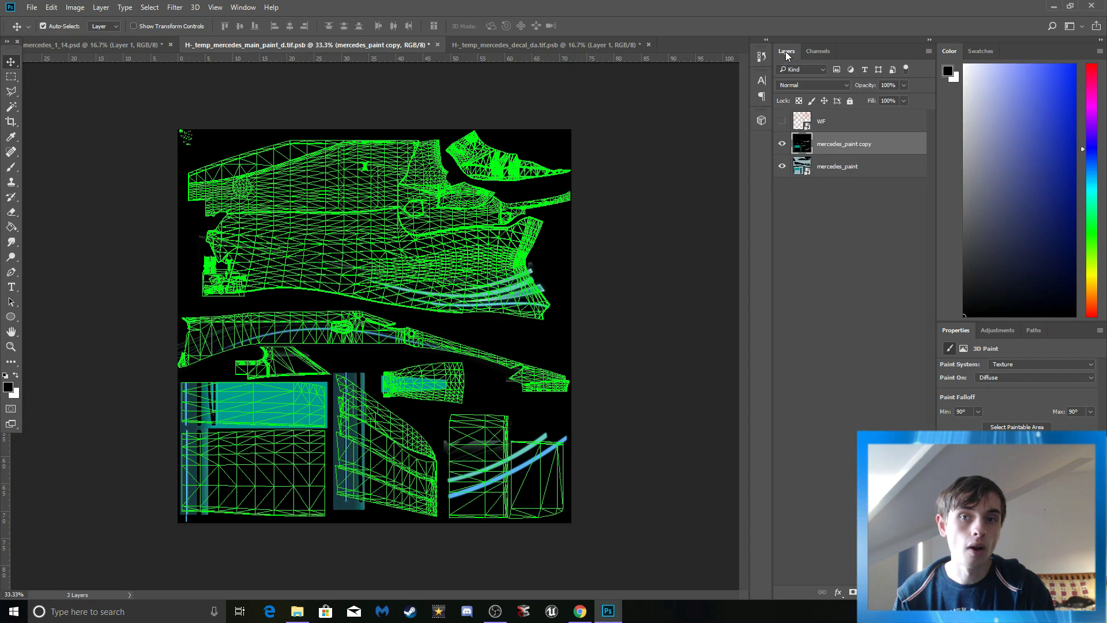
{"action": "left_click", "coordinate": [512, 46]}
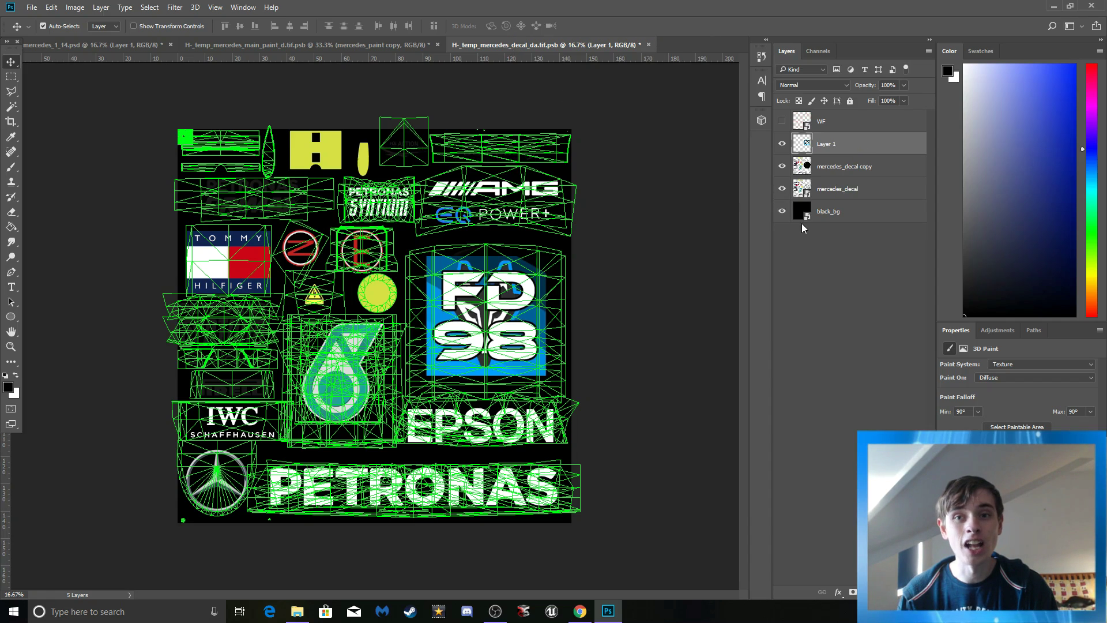
{"action": "left_click", "coordinate": [818, 51]}
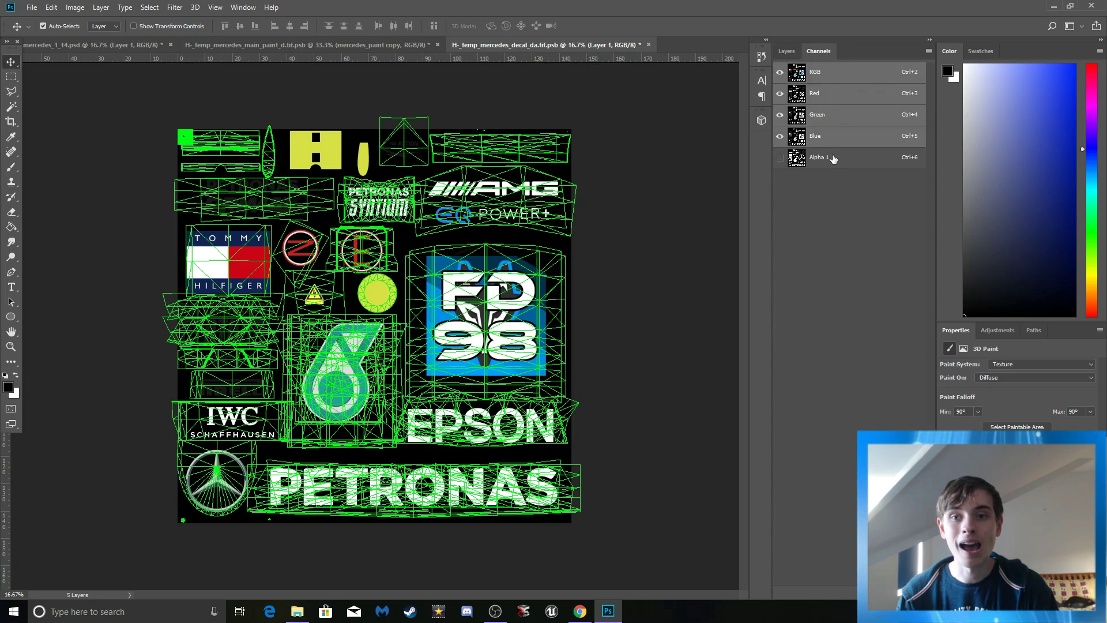
{"action": "left_click", "coordinate": [833, 164]}
{"action": "left_click", "coordinate": [822, 73]}
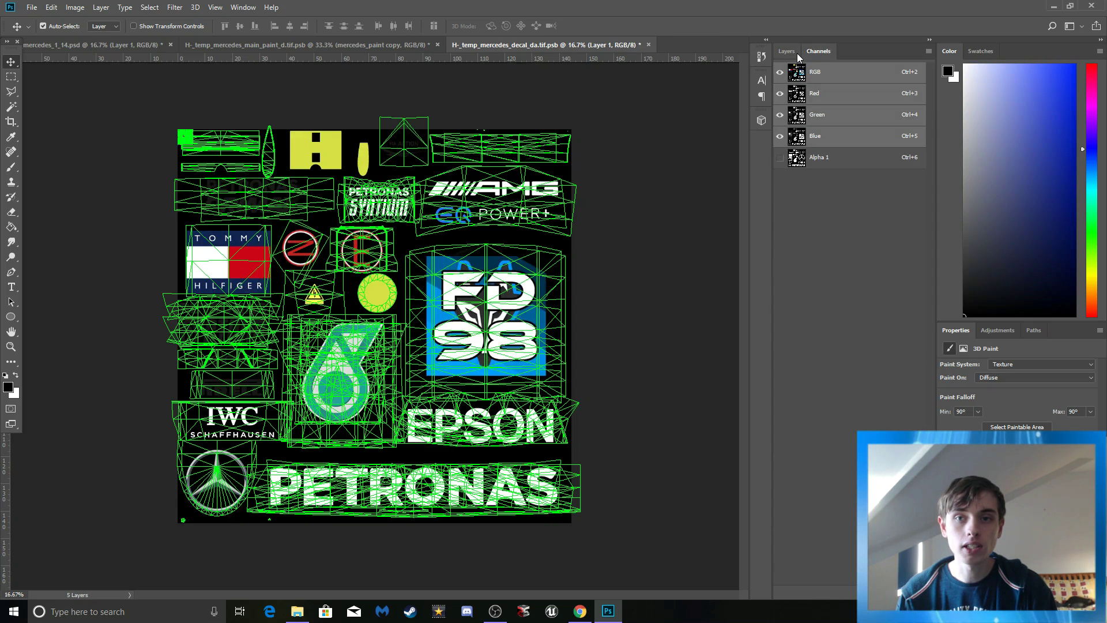
{"action": "left_click", "coordinate": [787, 51]}
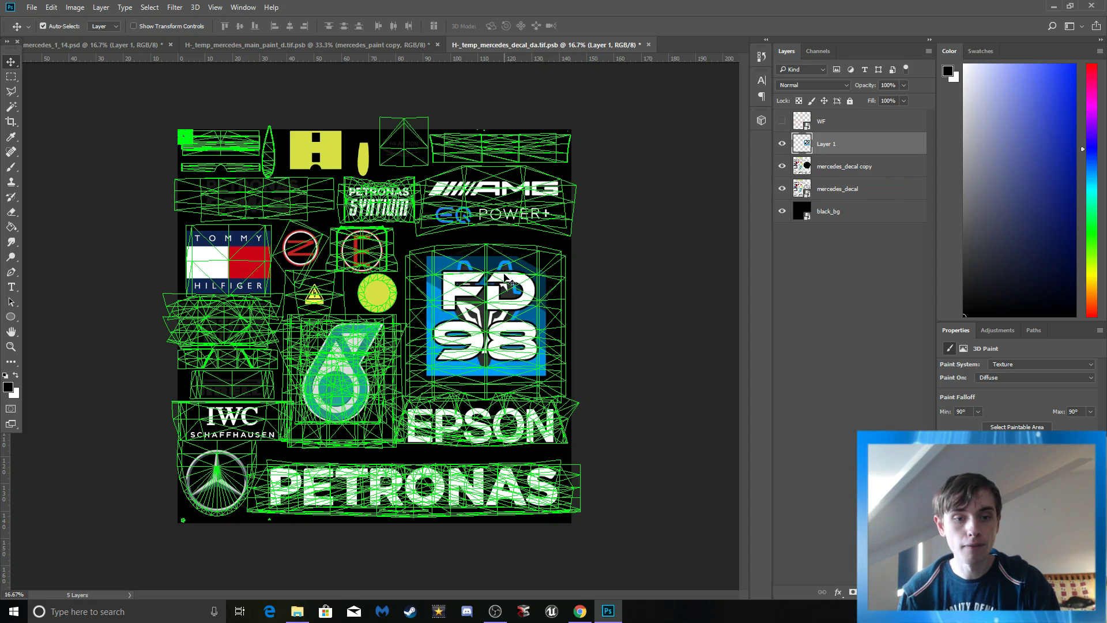
Step: Move the FD 98 logo aside to inspect the painted-out star area and return it to the same panel
{"action": "left_click_drag", "start_coordinate": [497, 326], "coordinate": [297, 279]}
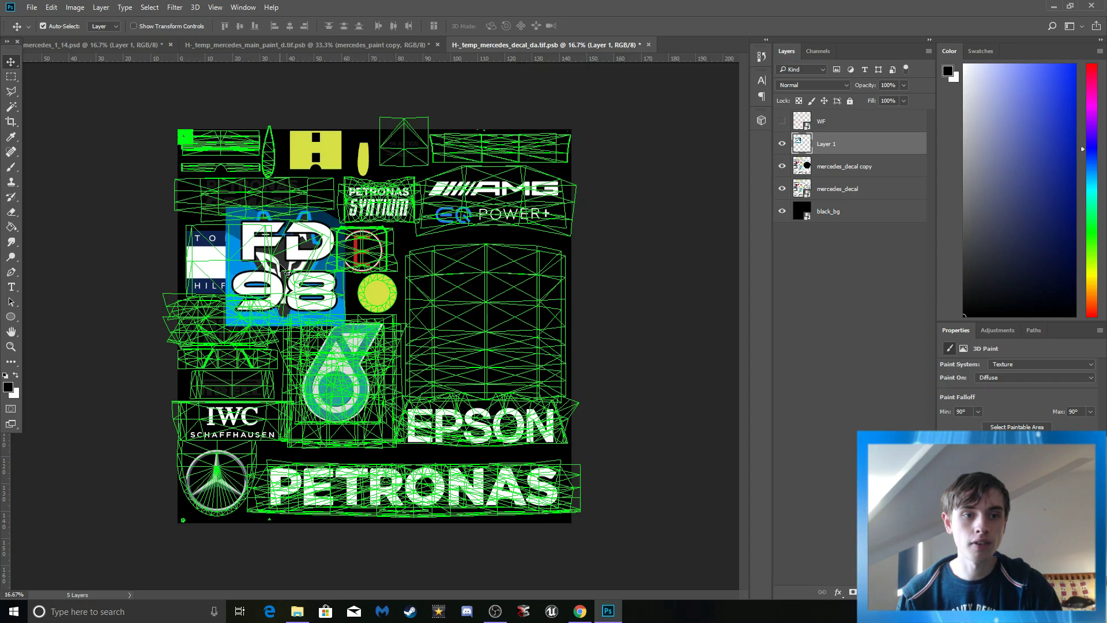
{"action": "left_click_drag", "start_coordinate": [281, 265], "coordinate": [487, 325]}
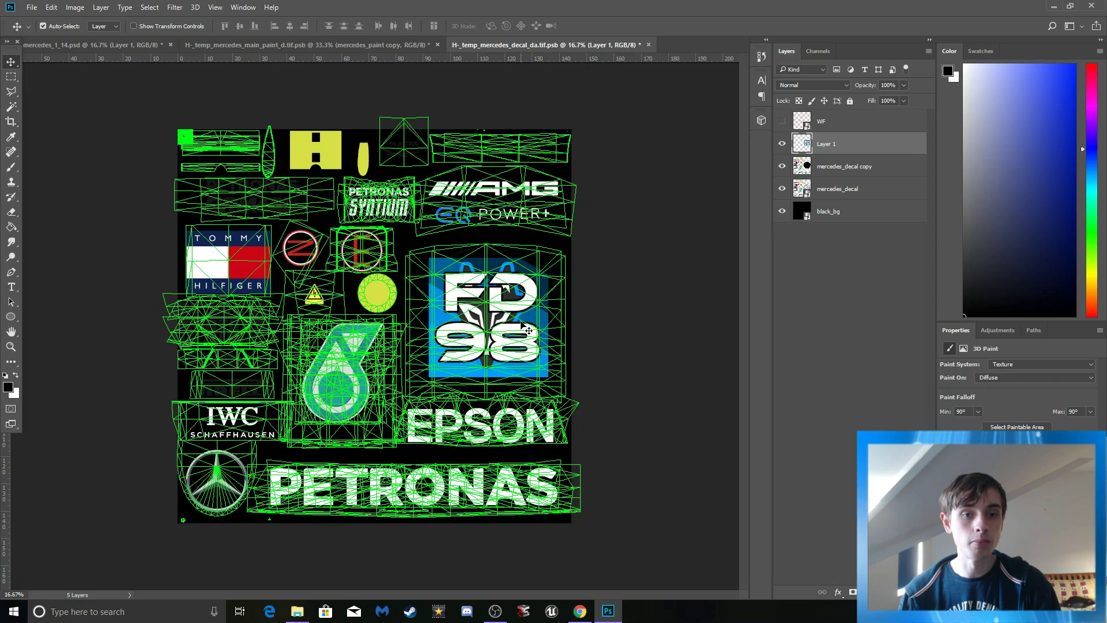
Step: Paint the large Mercedes star out of the Alpha 1 channel with black
{"action": "left_click", "coordinate": [816, 52]}
{"action": "left_click", "coordinate": [841, 164]}
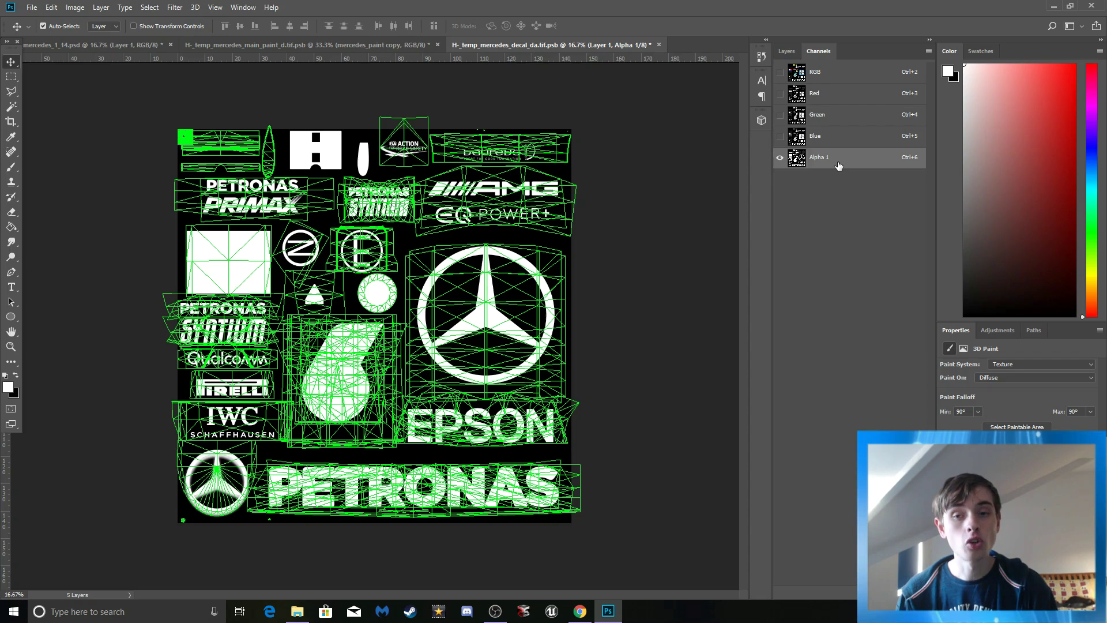
{"action": "left_click", "coordinate": [16, 376]}
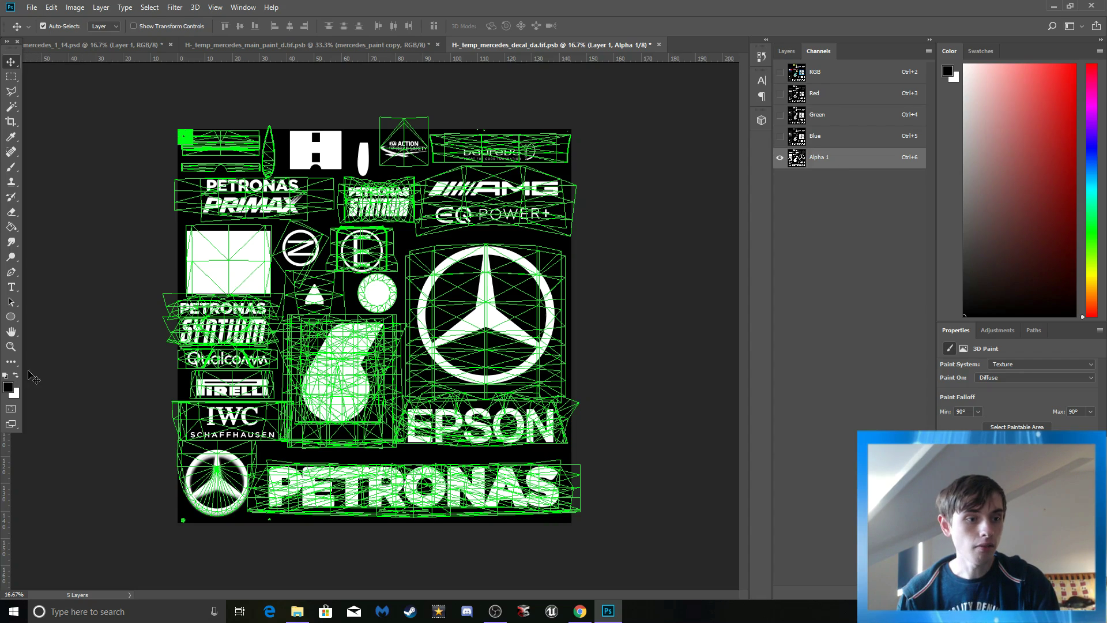
{"action": "left_click", "coordinate": [11, 167]}
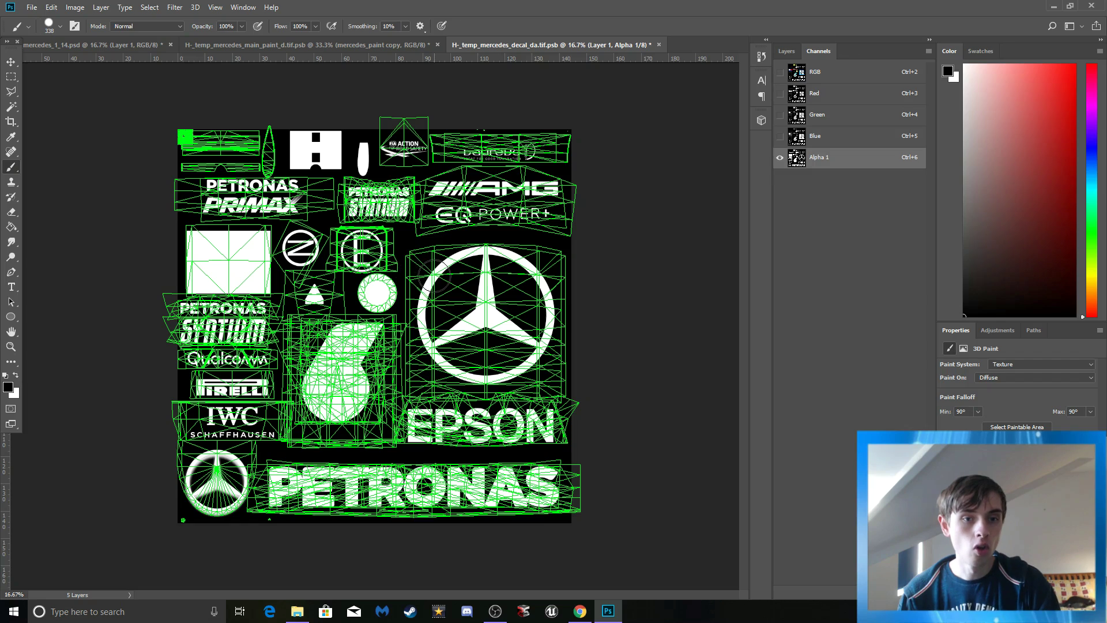
{"action": "mouse_move", "coordinate": [456, 260]}
{"action": "left_mouse_down"}
{"action": "mouse_move", "coordinate": [524, 259]}
{"action": "mouse_move", "coordinate": [542, 320]}
{"action": "mouse_move", "coordinate": [519, 361]}
{"action": "mouse_move", "coordinate": [458, 375]}
{"action": "mouse_move", "coordinate": [435, 369]}
{"action": "mouse_move", "coordinate": [443, 337]}
{"action": "mouse_move", "coordinate": [423, 291]}
{"action": "mouse_move", "coordinate": [458, 335]}
{"action": "left_mouse_up"}
{"action": "mouse_move", "coordinate": [488, 266]}
{"action": "left_mouse_down"}
{"action": "mouse_move", "coordinate": [499, 328]}
{"action": "mouse_move", "coordinate": [513, 336]}
{"action": "mouse_move", "coordinate": [479, 270]}
{"action": "mouse_move", "coordinate": [507, 325]}
{"action": "left_mouse_up"}
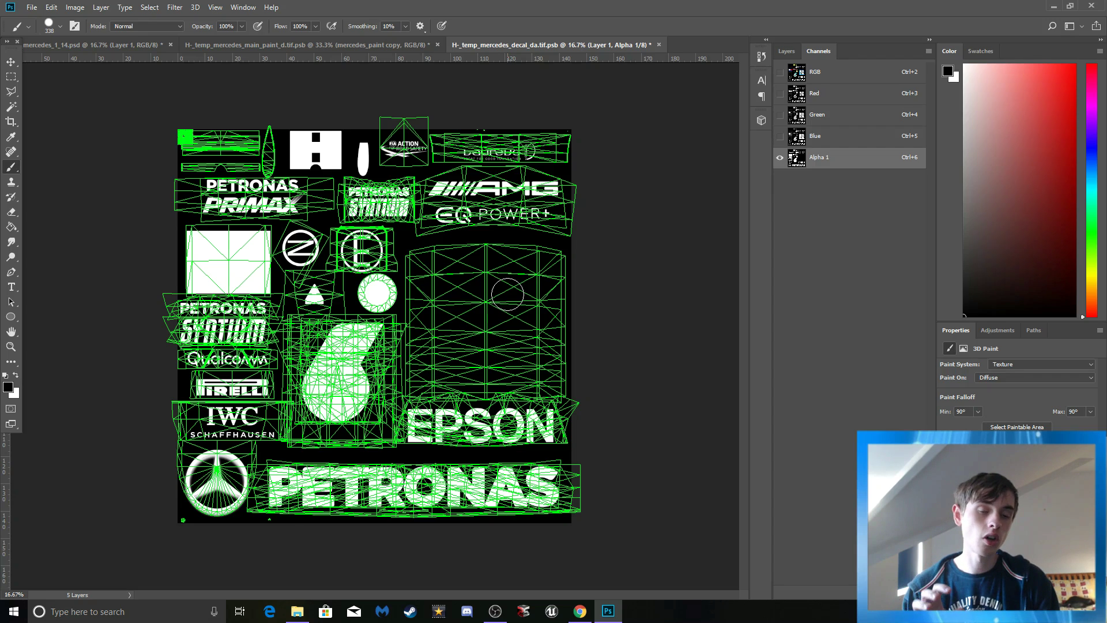
Step: Return to the RGB composite and load the outline of Layer 1's FD 98 logo as a selection
{"action": "left_click", "coordinate": [861, 70]}
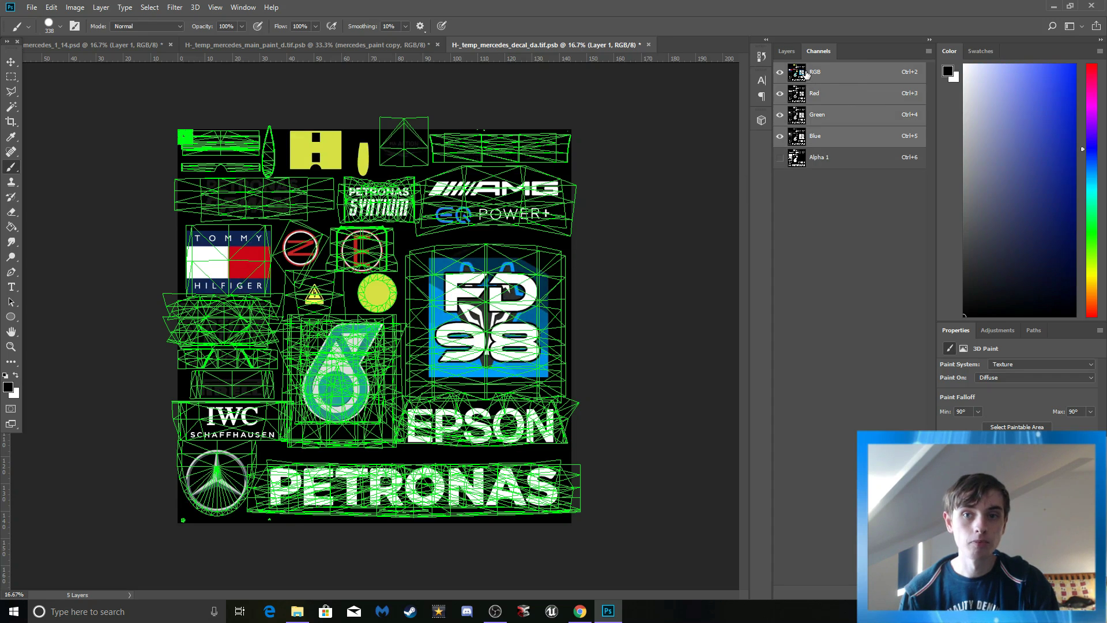
{"action": "left_click", "coordinate": [786, 51]}
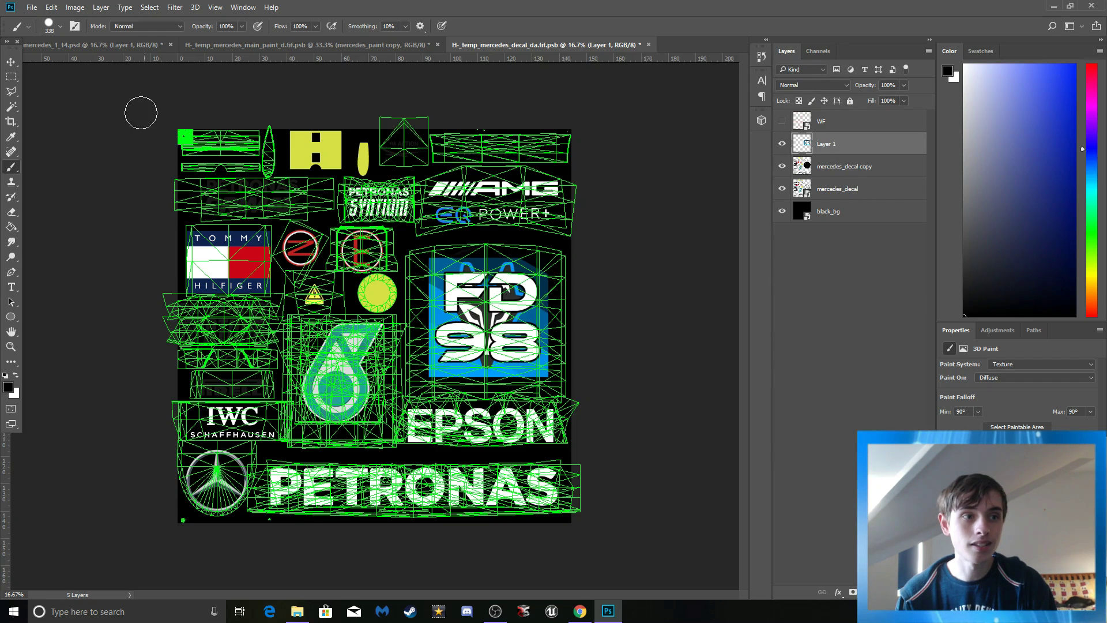
{"action": "left_click", "coordinate": [11, 61]}
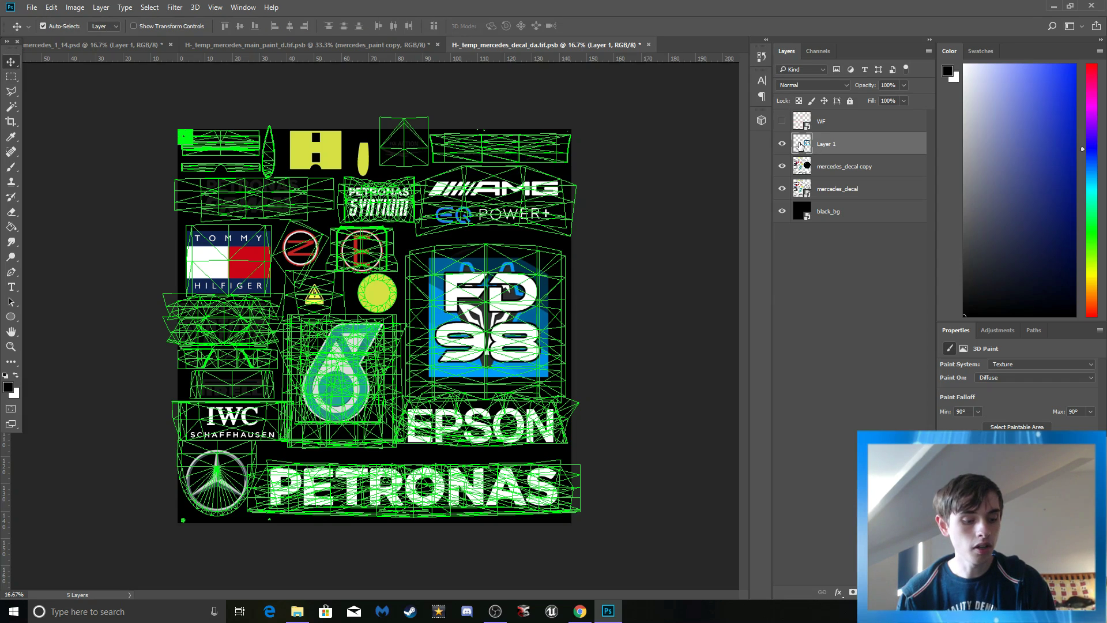
{"action": "key", "text": "ctrl"}
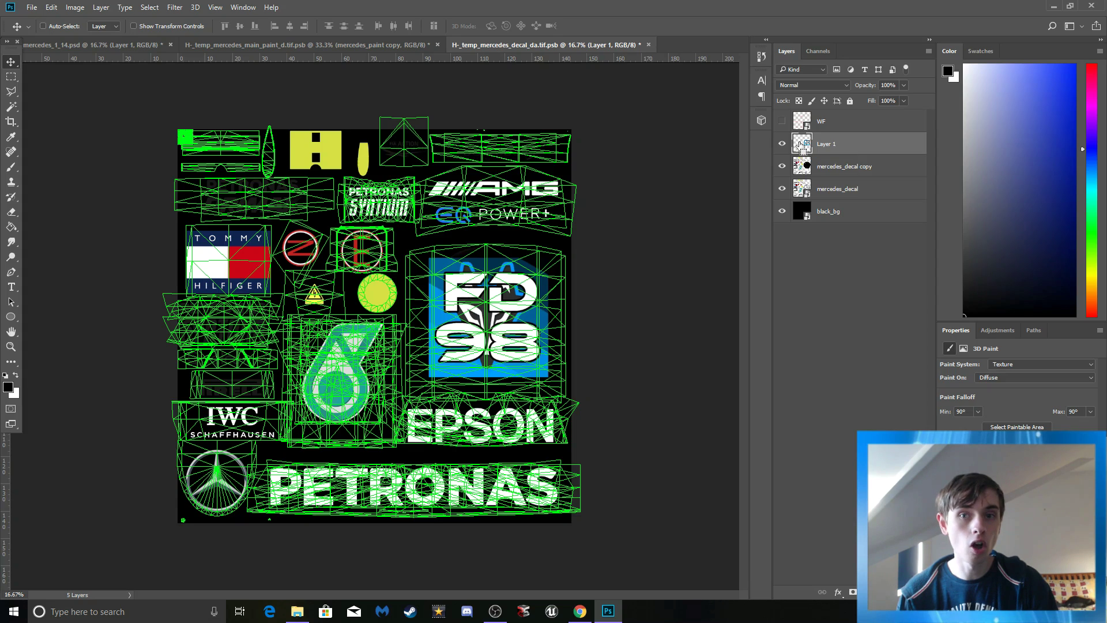
{"action": "key", "text": "ctrl"}
{"action": "key", "text": "ctrl"}
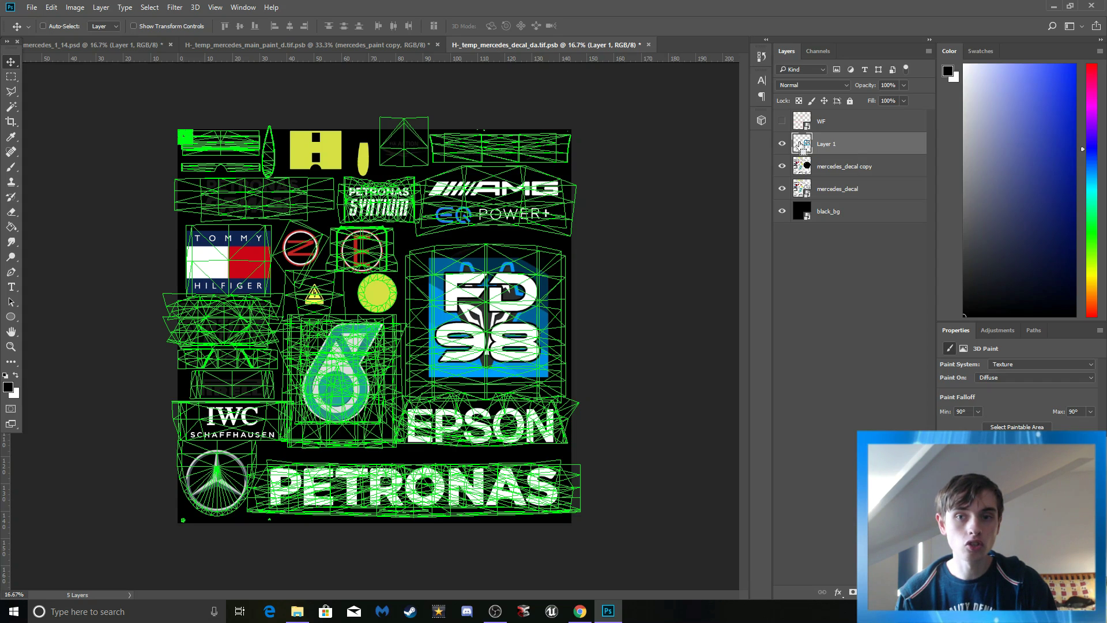
{"action": "key", "text": "ctrl"}
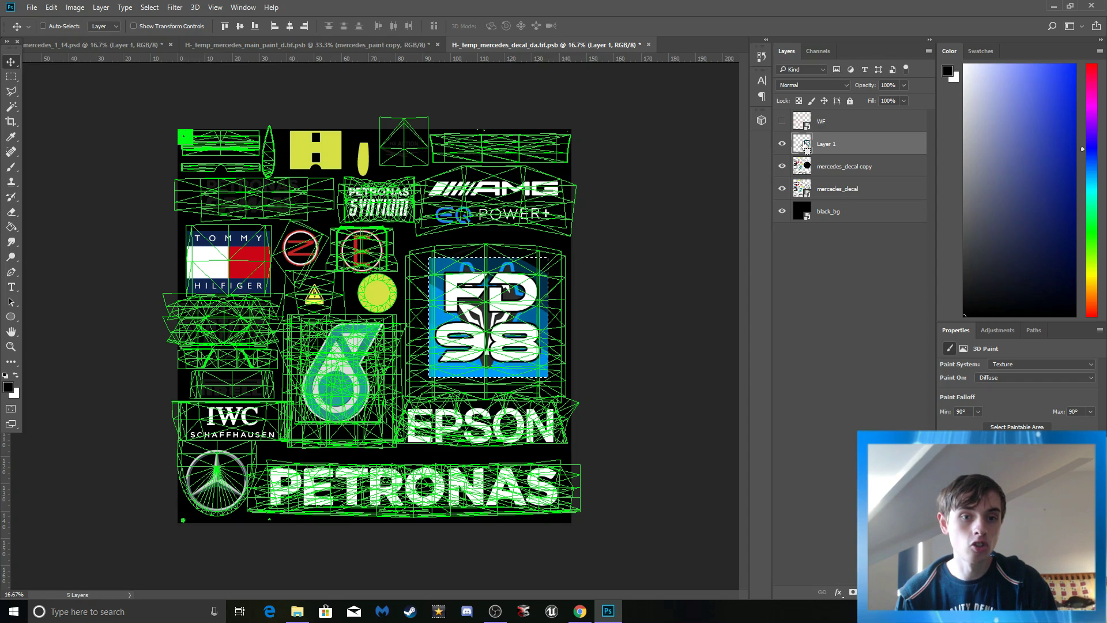
{"action": "left_click", "coordinate": [806, 143], "text": "ctrl"}
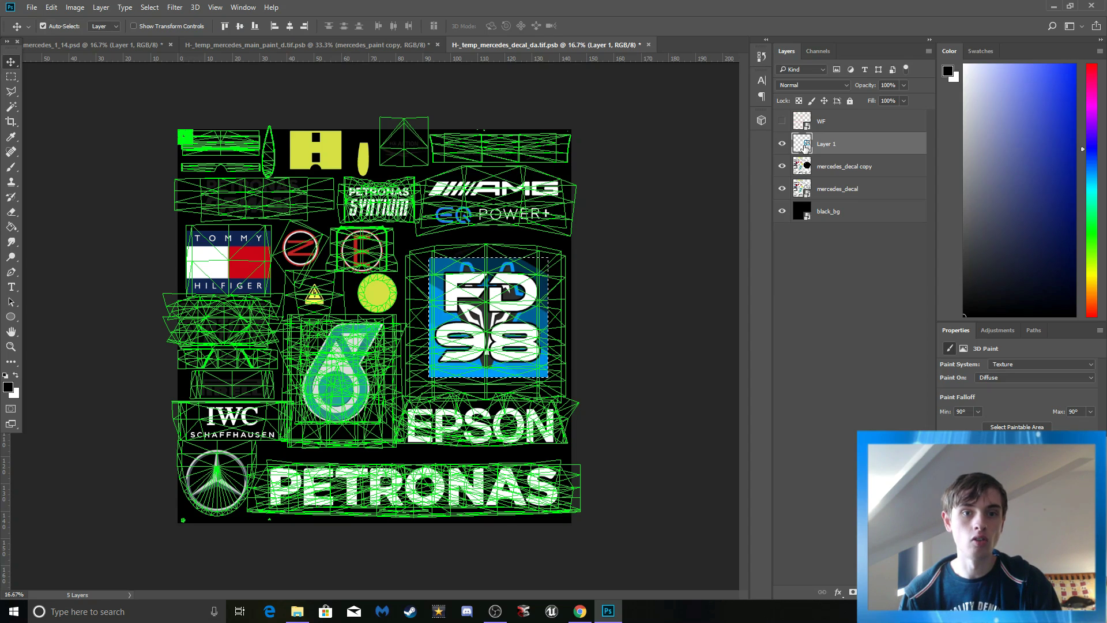
Step: Paint the selected FD 98 logo area white in the Alpha 1 channel and clear the selection
{"action": "left_click", "coordinate": [809, 53]}
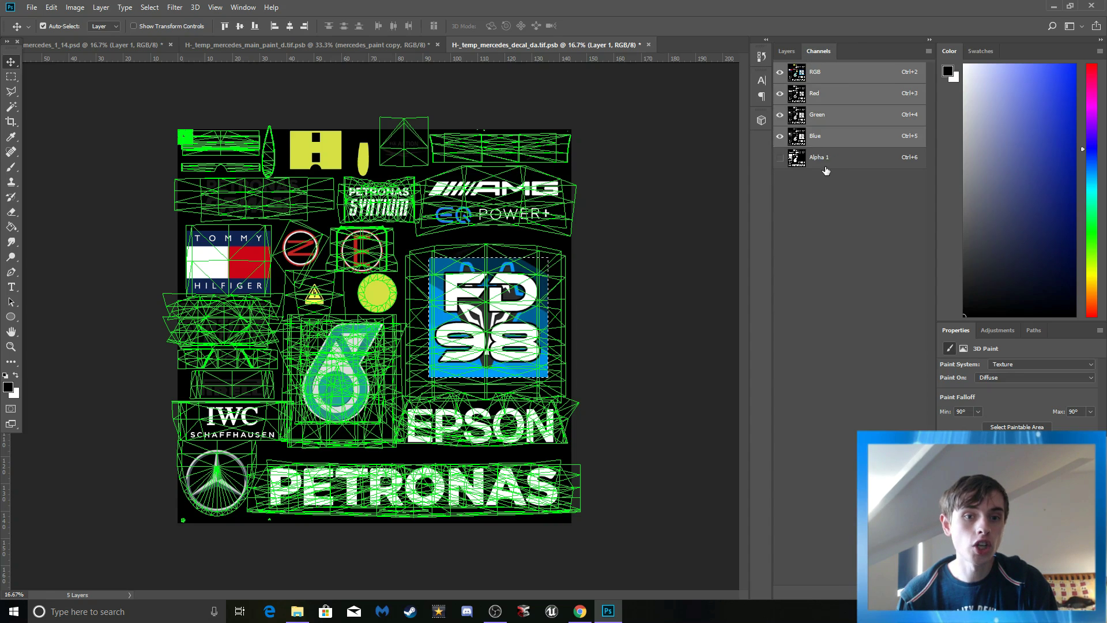
{"action": "left_click", "coordinate": [825, 167]}
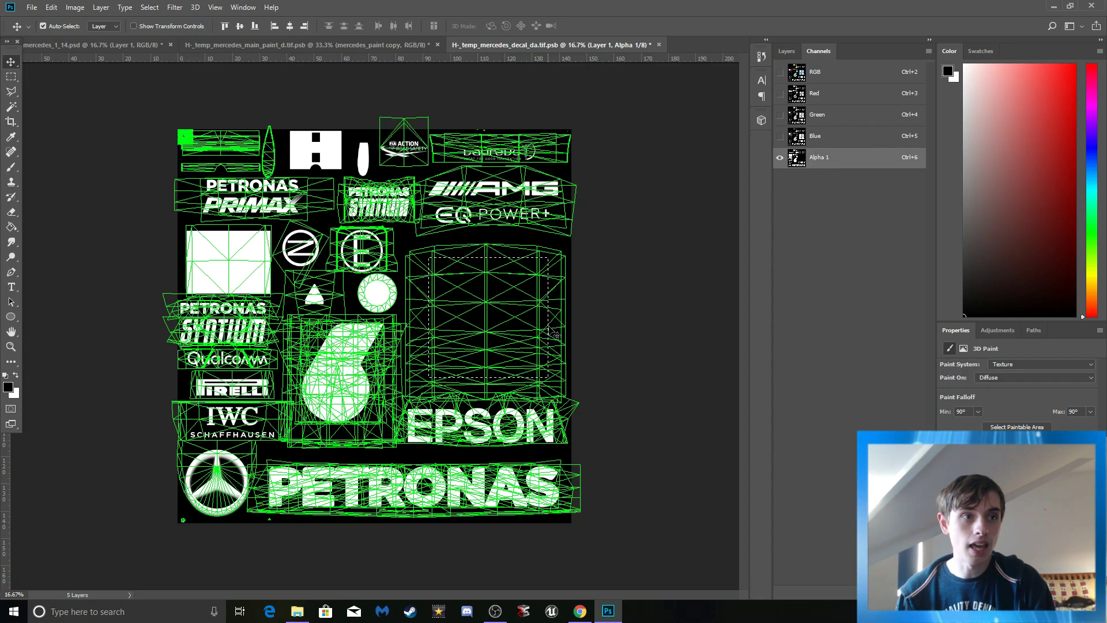
{"action": "left_click", "coordinate": [16, 375]}
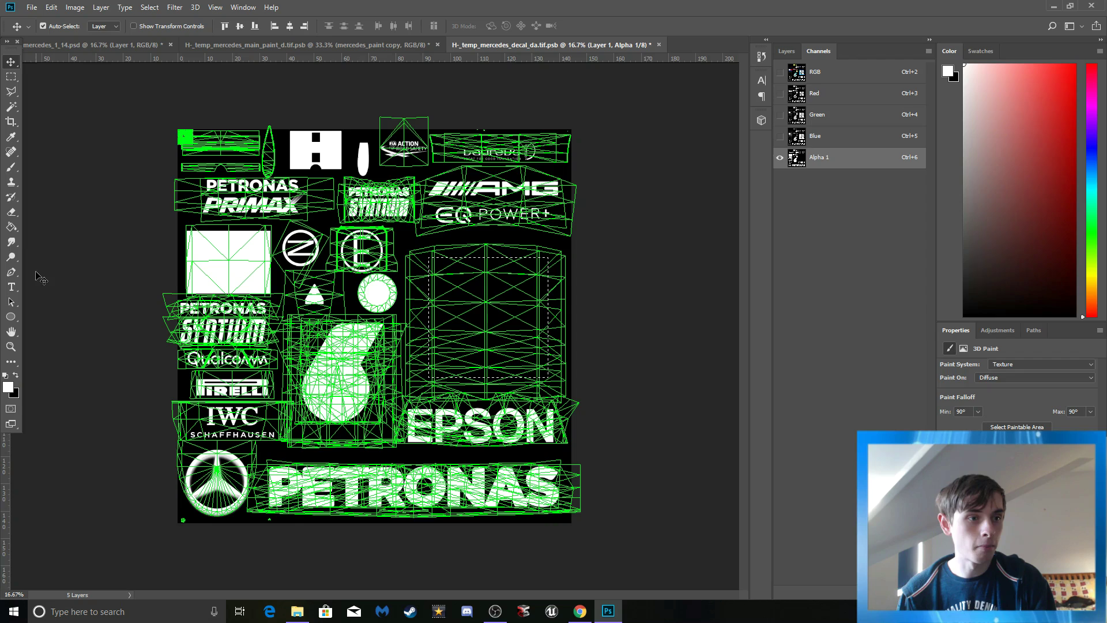
{"action": "left_click", "coordinate": [11, 166]}
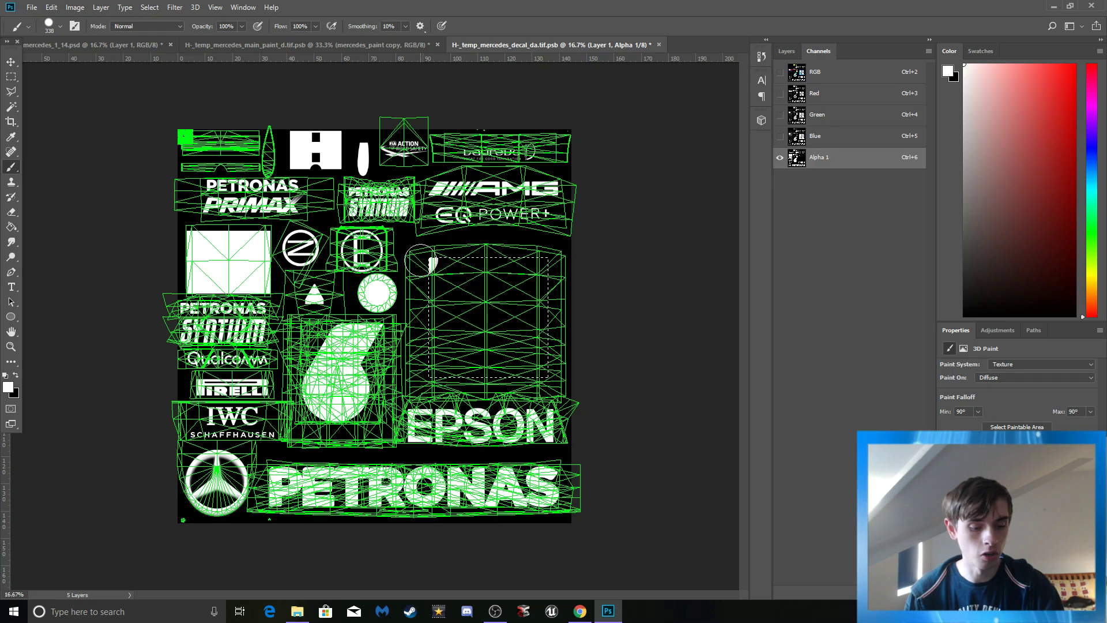
{"action": "mouse_move", "coordinate": [412, 259]}
{"action": "left_mouse_down"}
{"action": "mouse_move", "coordinate": [543, 268]}
{"action": "mouse_move", "coordinate": [546, 281]}
{"action": "left_mouse_up"}
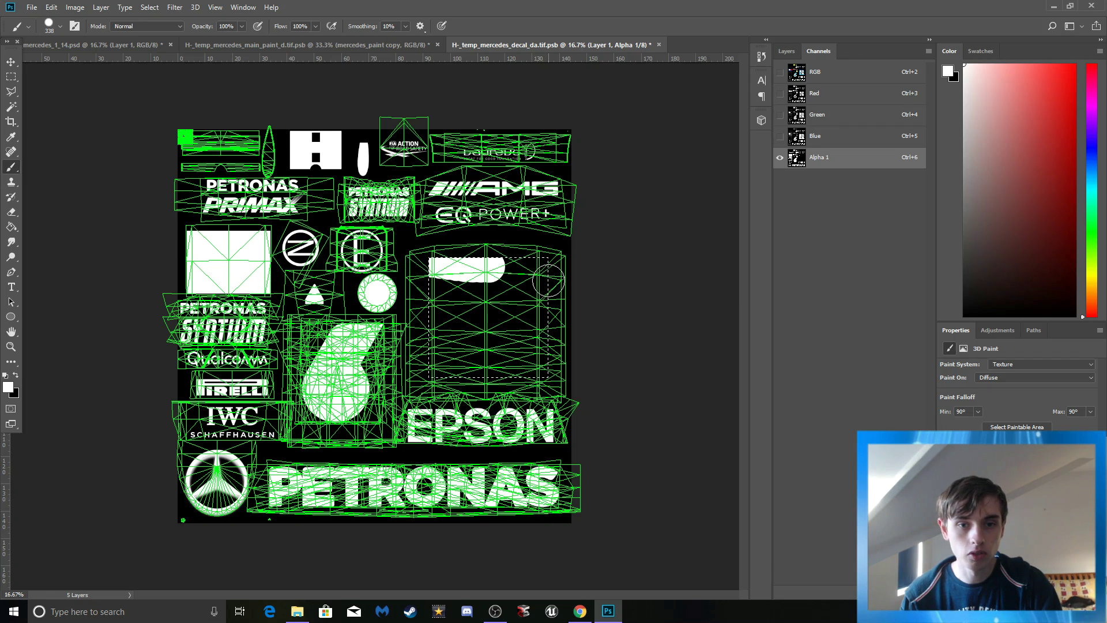
{"action": "mouse_move", "coordinate": [545, 364]}
{"action": "left_mouse_down"}
{"action": "mouse_move", "coordinate": [433, 366]}
{"action": "mouse_move", "coordinate": [429, 282]}
{"action": "mouse_move", "coordinate": [522, 290]}
{"action": "mouse_move", "coordinate": [528, 336]}
{"action": "mouse_move", "coordinate": [474, 341]}
{"action": "mouse_move", "coordinate": [443, 325]}
{"action": "mouse_move", "coordinate": [465, 312]}
{"action": "mouse_move", "coordinate": [477, 364]}
{"action": "mouse_move", "coordinate": [459, 304]}
{"action": "mouse_move", "coordinate": [498, 334]}
{"action": "mouse_move", "coordinate": [447, 313]}
{"action": "mouse_move", "coordinate": [511, 308]}
{"action": "mouse_move", "coordinate": [477, 343]}
{"action": "mouse_move", "coordinate": [507, 312]}
{"action": "mouse_move", "coordinate": [448, 359]}
{"action": "left_mouse_up"}
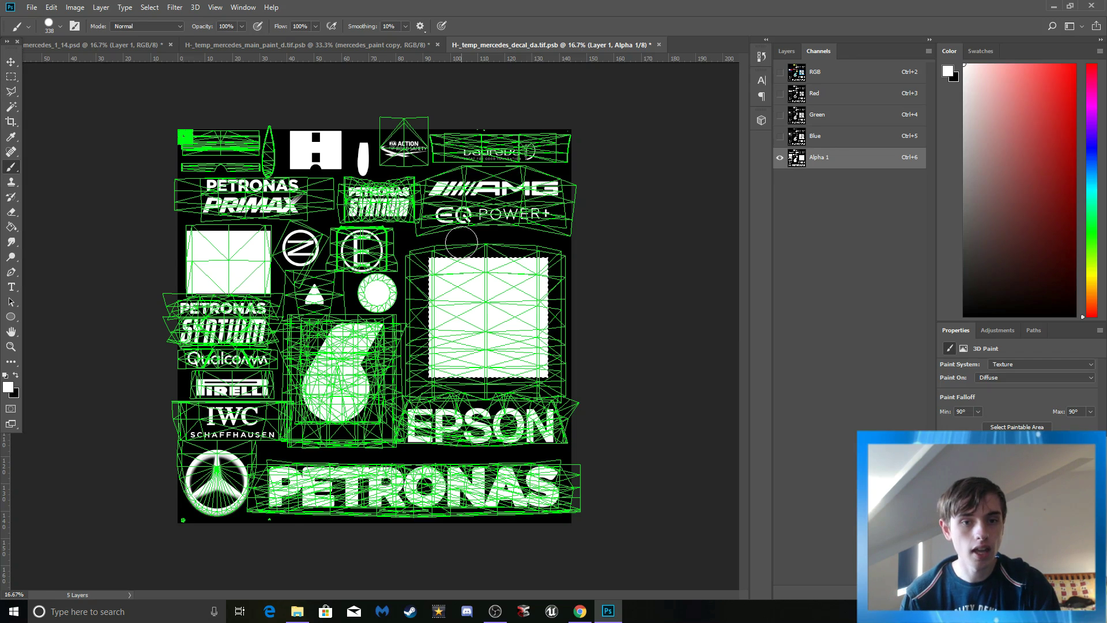
{"action": "left_click", "coordinate": [11, 77]}
{"action": "left_click", "coordinate": [49, 84]}
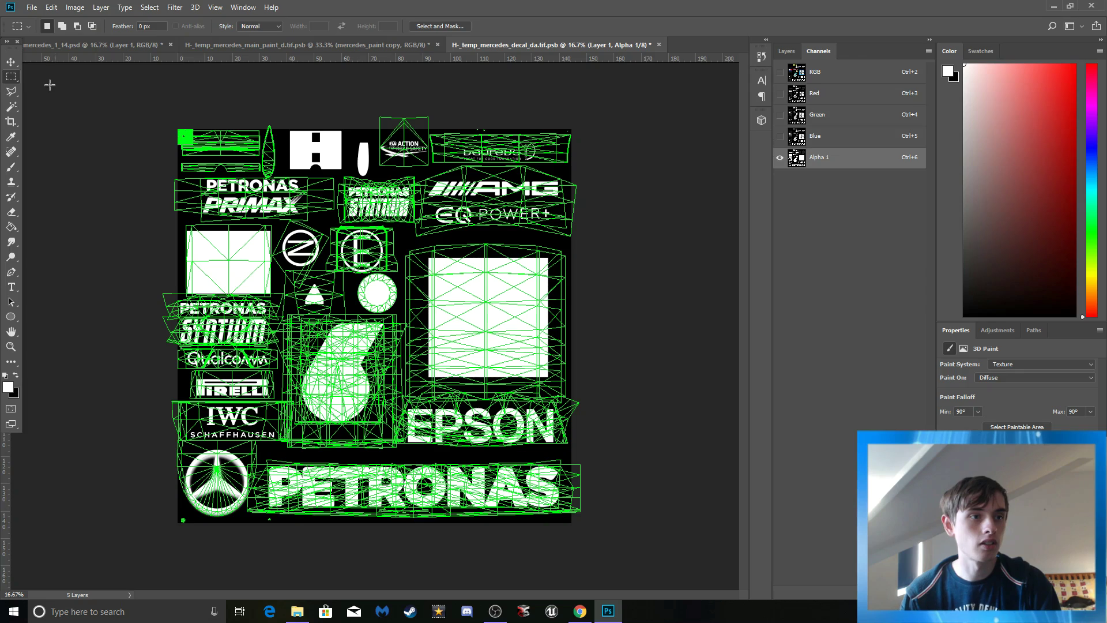
Step: Return the decal document to the RGB composite and compare its layers with those of the main paint document
{"action": "left_click", "coordinate": [11, 61]}
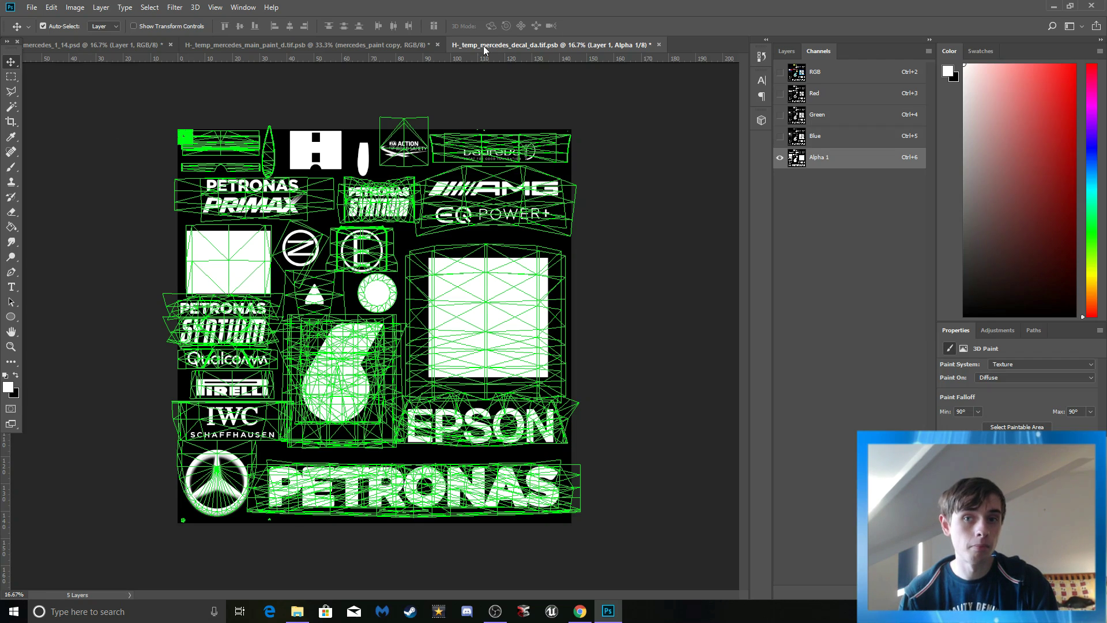
{"action": "left_click", "coordinate": [815, 71]}
{"action": "key", "text": "F7"}
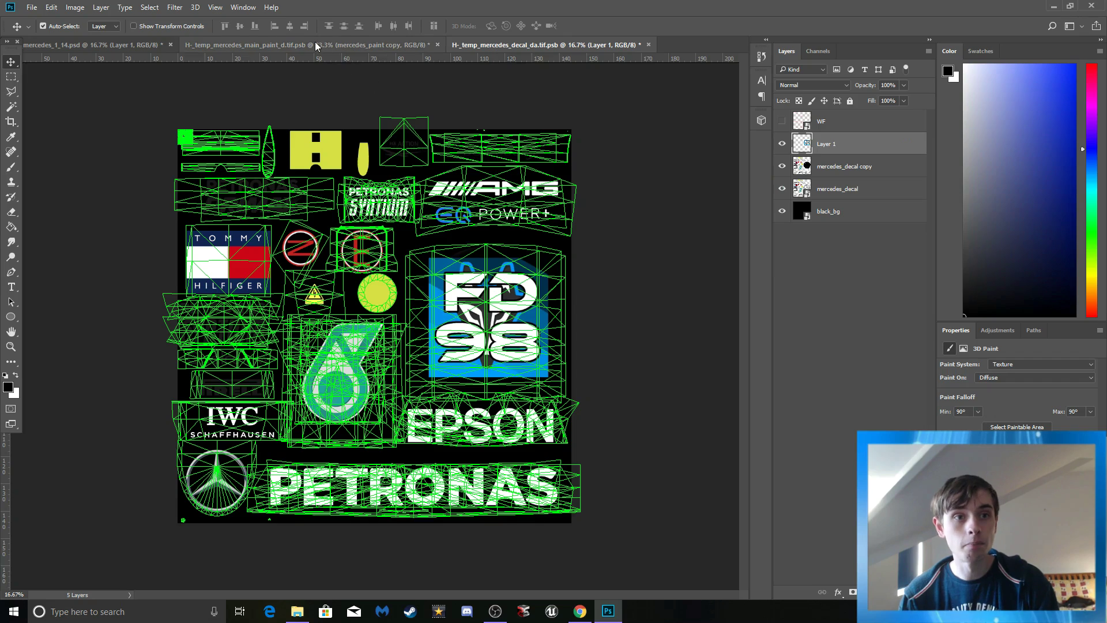
{"action": "left_click", "coordinate": [429, 46]}
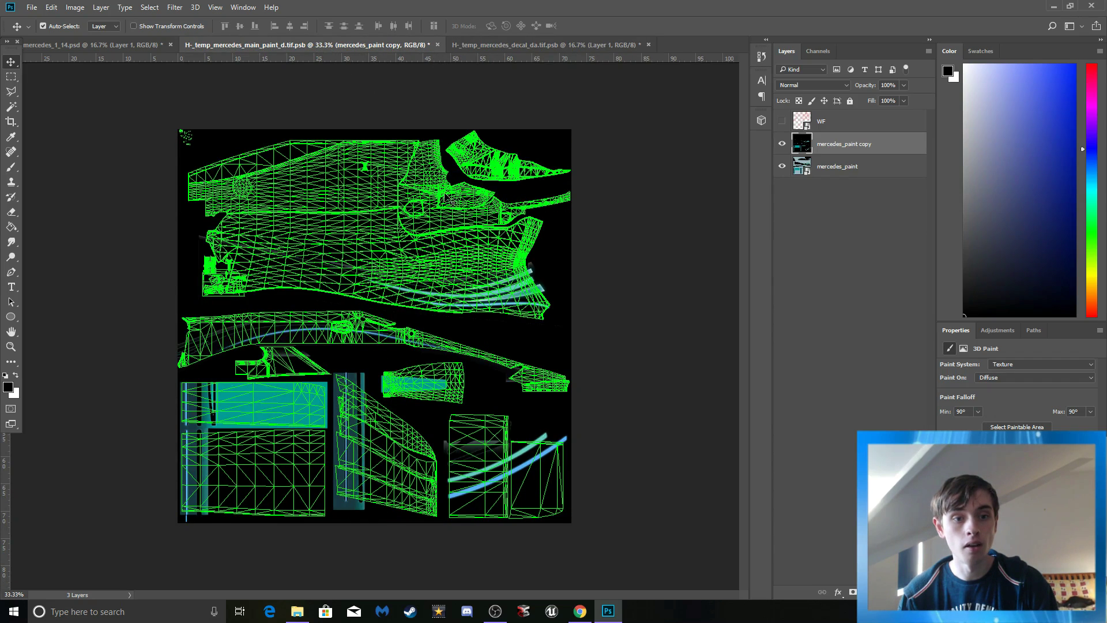
{"action": "left_click", "coordinate": [529, 49]}
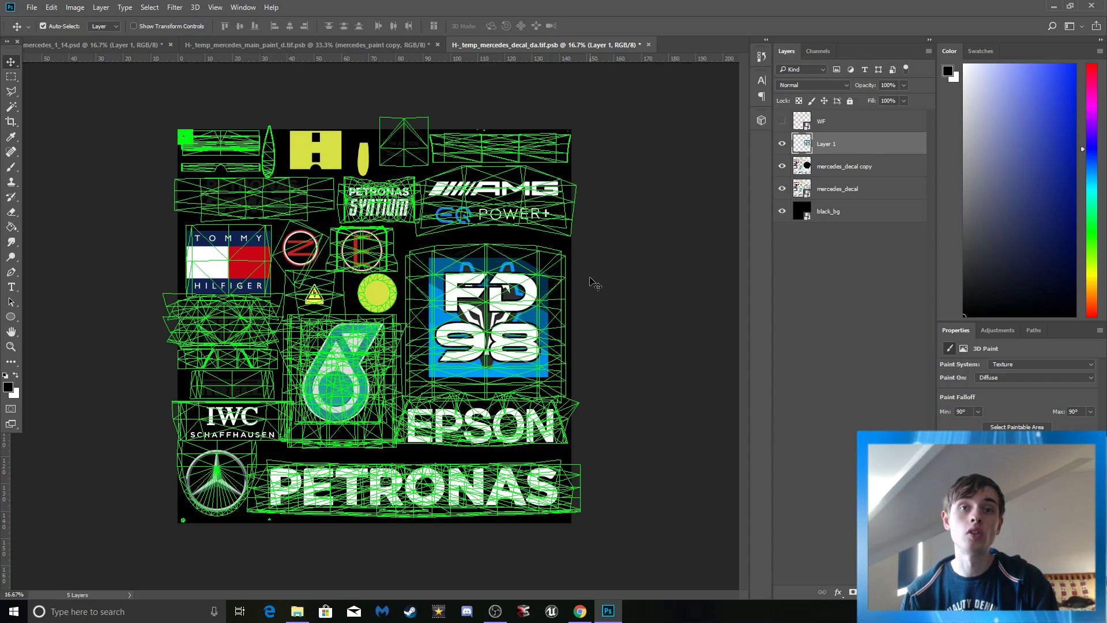
Step: Set up saving the main paint document to the Desktop as H-_temp_mercedes_main_paint_d in Intel Texture Works DDS format
{"action": "left_click", "coordinate": [276, 45]}
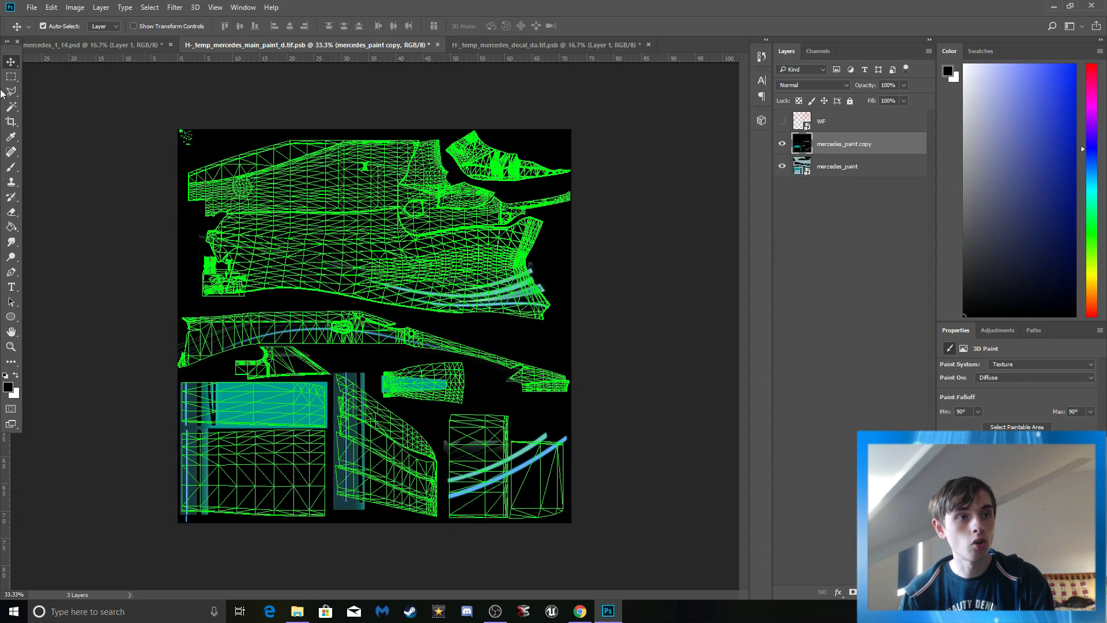
{"action": "left_click", "coordinate": [29, 9]}
{"action": "left_click", "coordinate": [58, 135]}
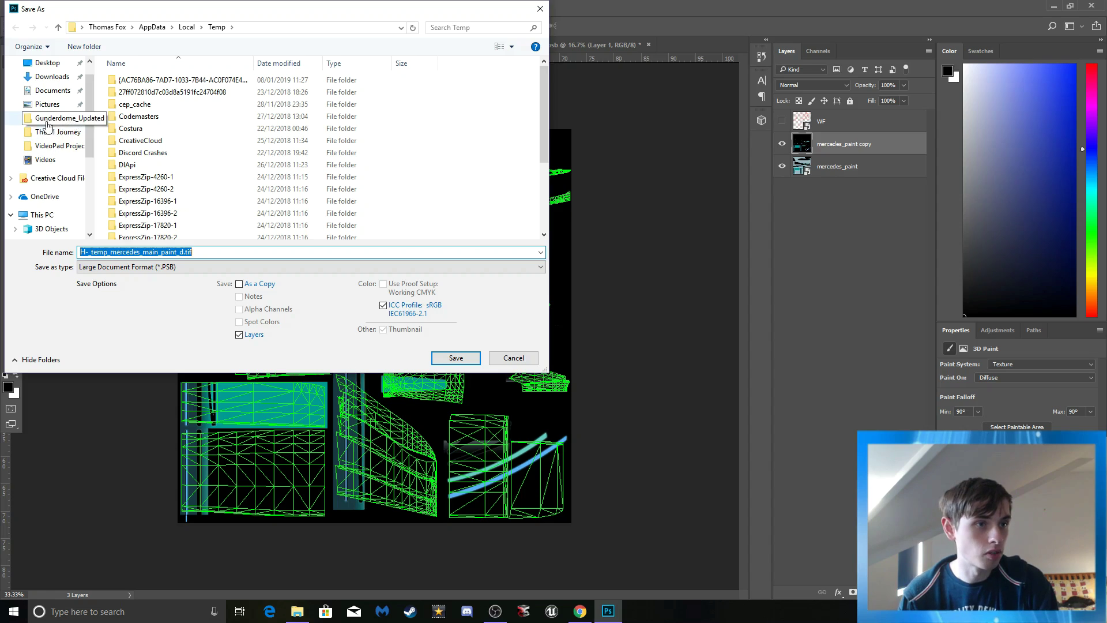
{"action": "scroll", "coordinate": [58, 168], "scroll_direction": "down", "scroll_amount": 1}
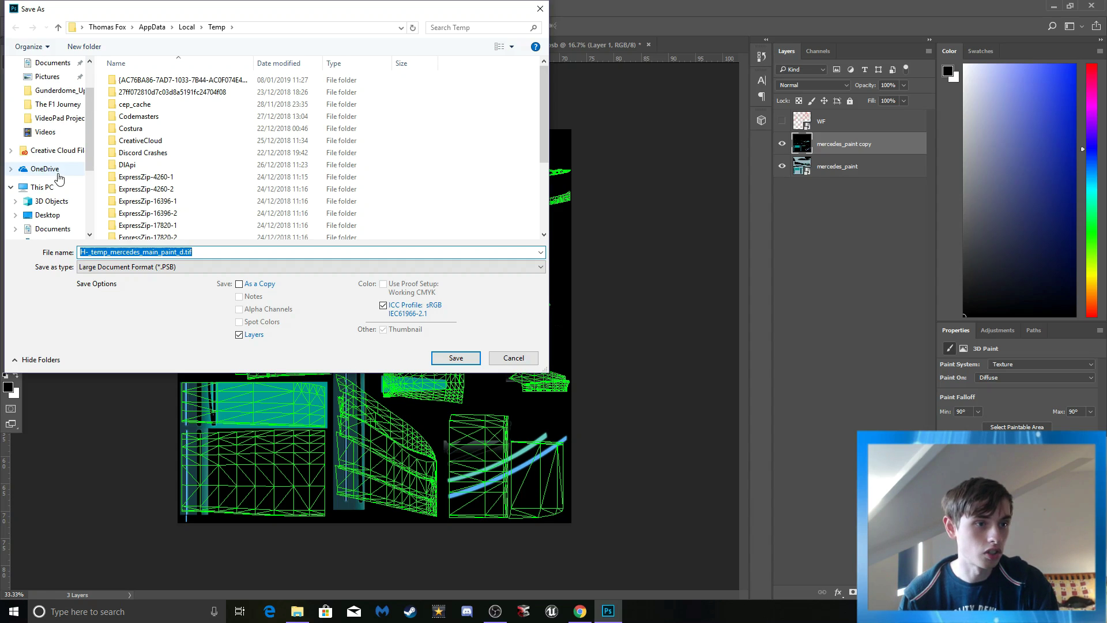
{"action": "left_click", "coordinate": [50, 214]}
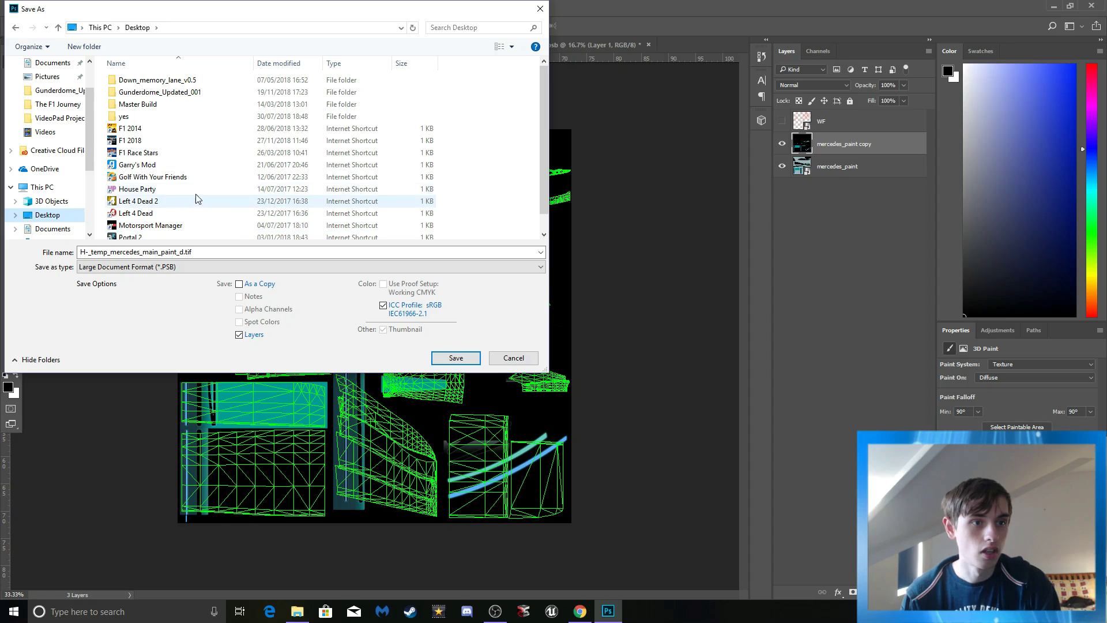
{"action": "scroll", "coordinate": [225, 210], "scroll_direction": "down", "scroll_amount": 1}
{"action": "left_click", "coordinate": [165, 268]}
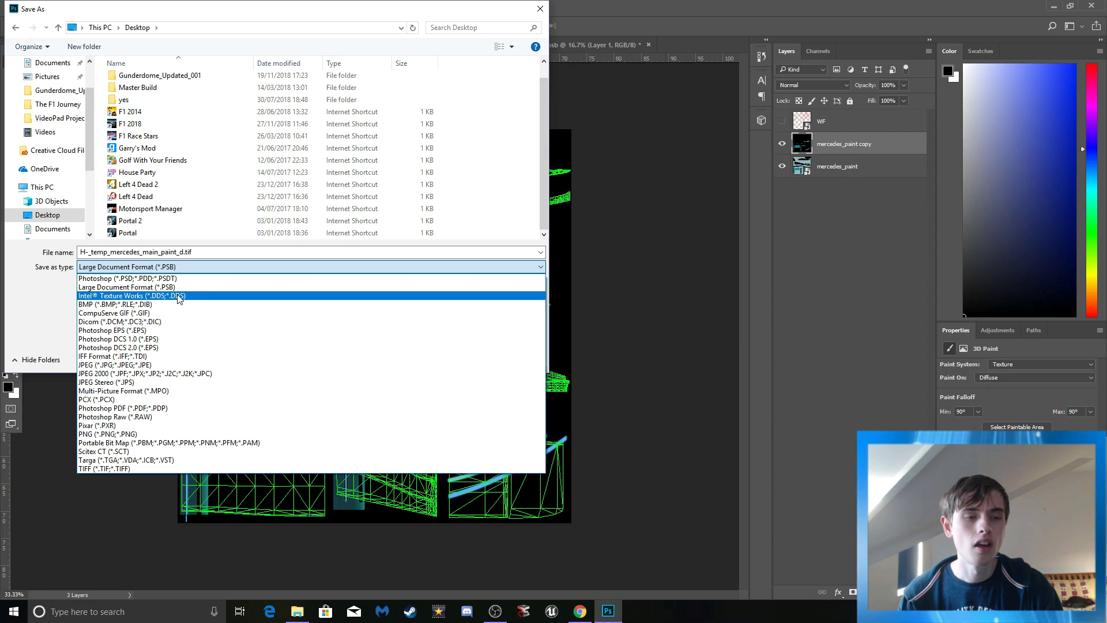
{"action": "left_click", "coordinate": [179, 296]}
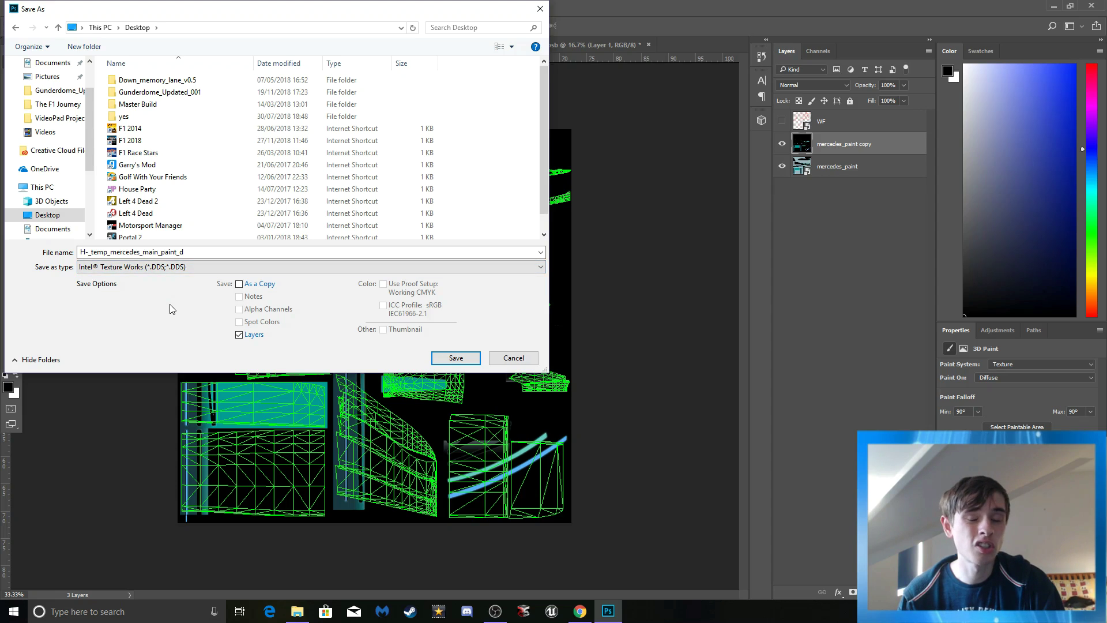
Step: Switch to Chrome and search Google for "dds file"
{"action": "left_click", "coordinate": [579, 612]}
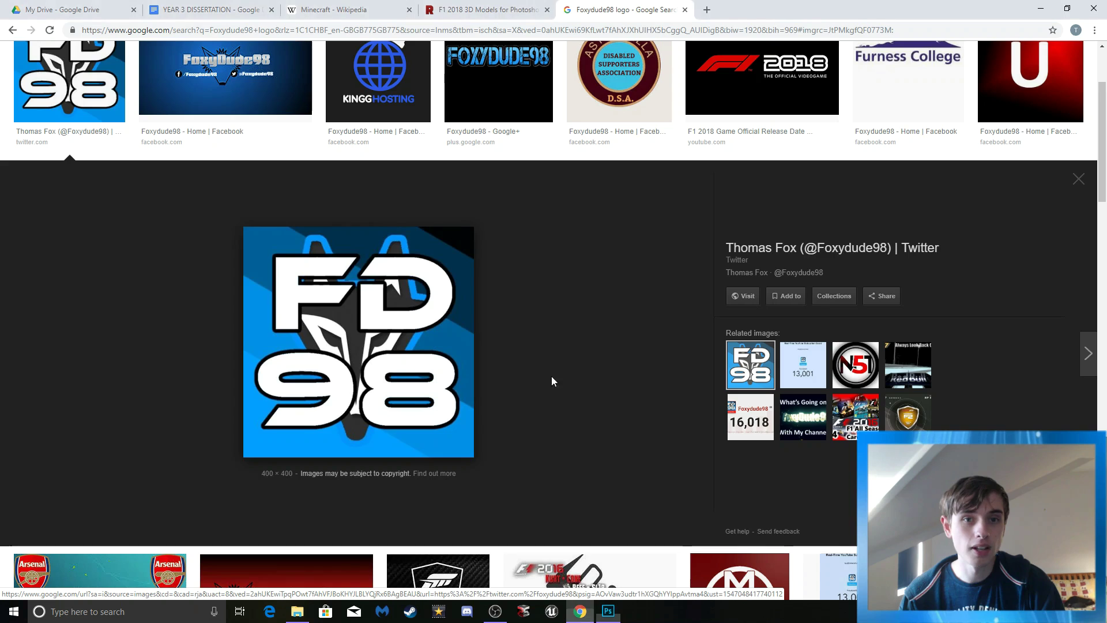
{"action": "scroll", "coordinate": [159, 68], "scroll_direction": "up", "scroll_amount": 3}
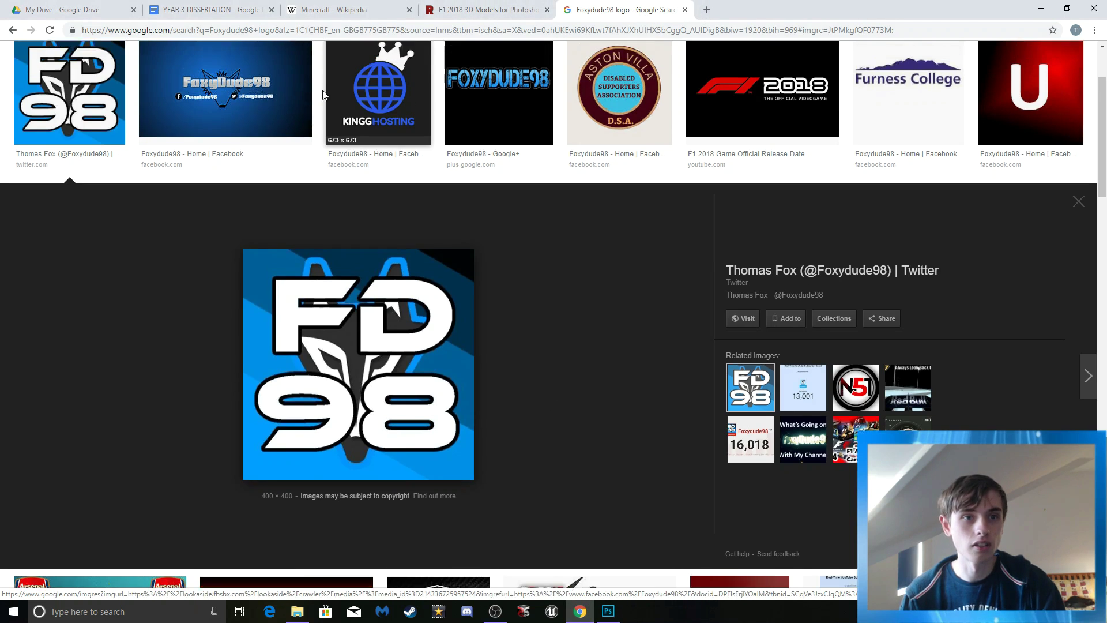
{"action": "triple_click", "coordinate": [158, 68]}
{"action": "type", "text": "dd"}
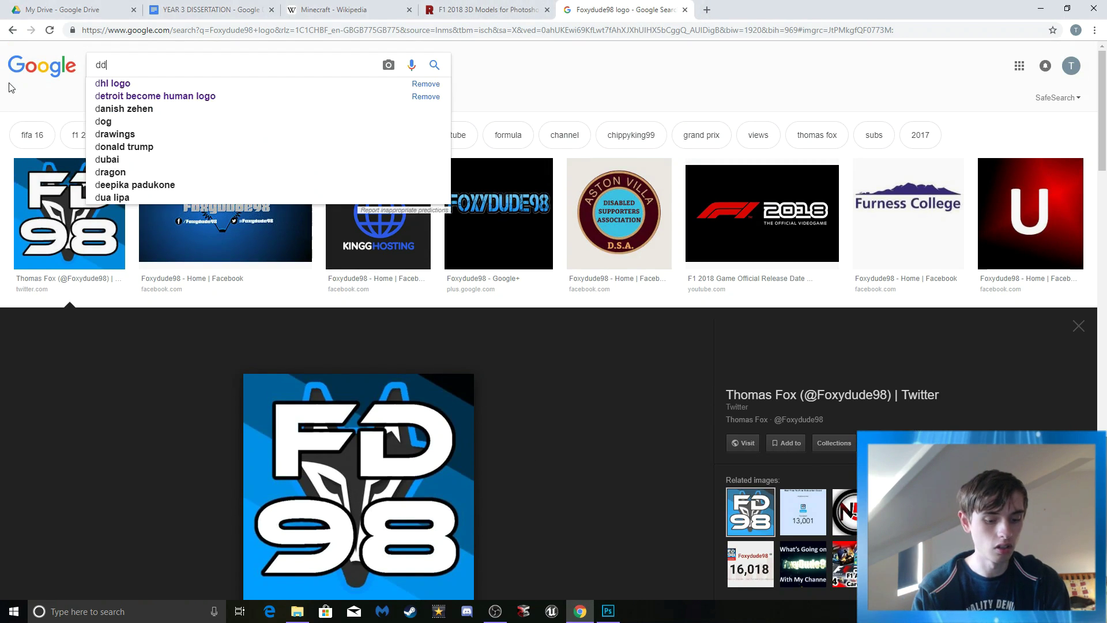
{"action": "type", "text": "s file"}
{"action": "key", "text": "Return"}
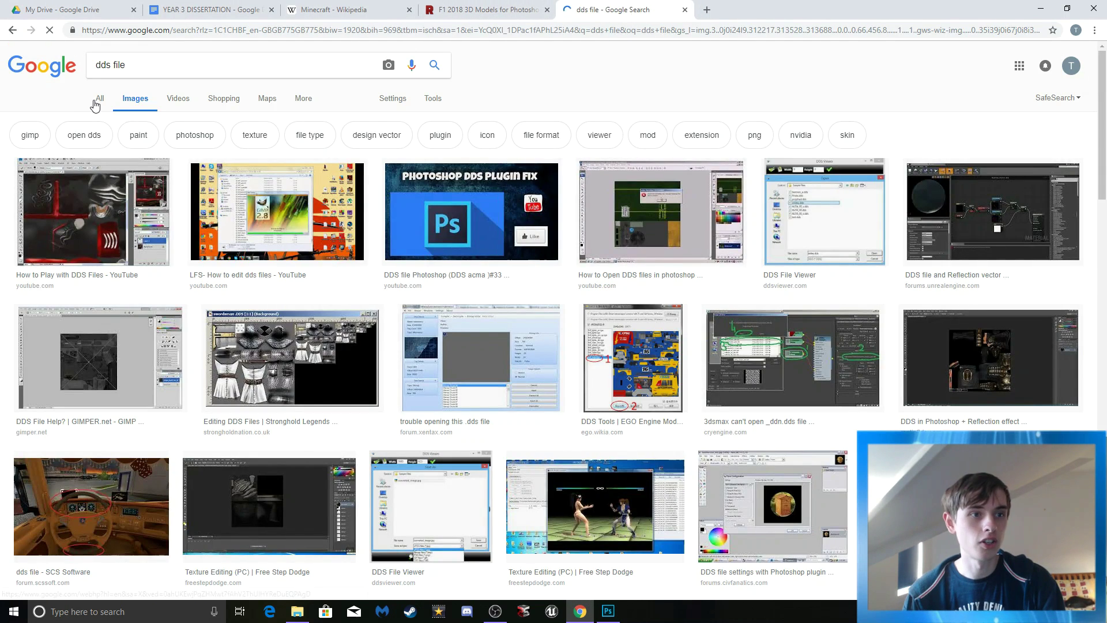
Step: Open the FileInfo page on the DDS file extension from the general web results and read through it
{"action": "left_click", "coordinate": [93, 103]}
{"action": "scroll", "coordinate": [241, 246], "scroll_direction": "down", "scroll_amount": 1}
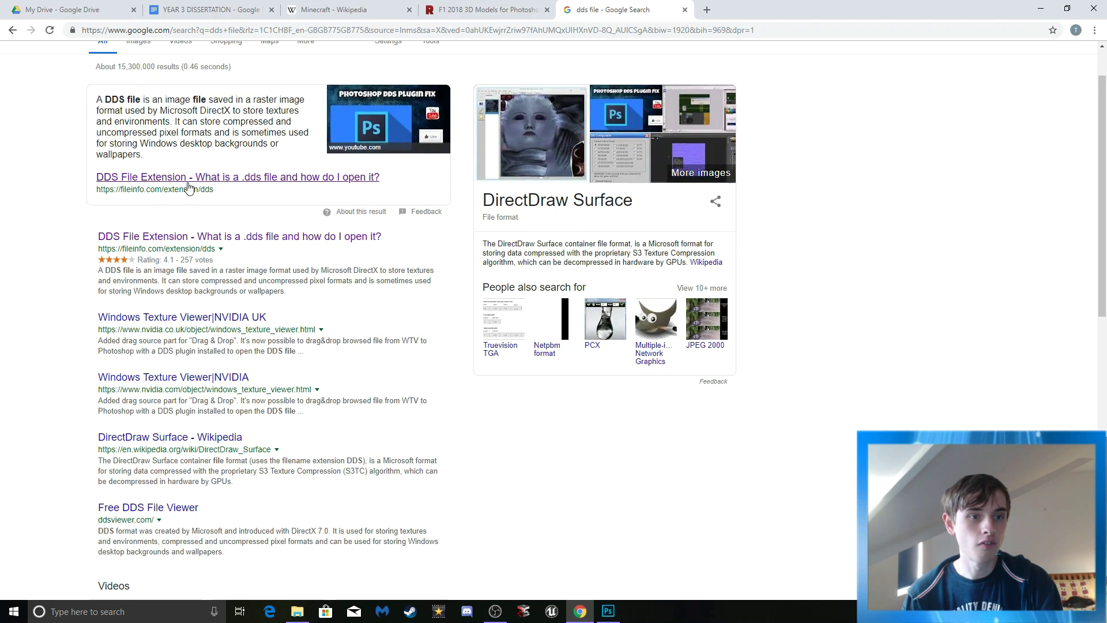
{"action": "left_click", "coordinate": [203, 177]}
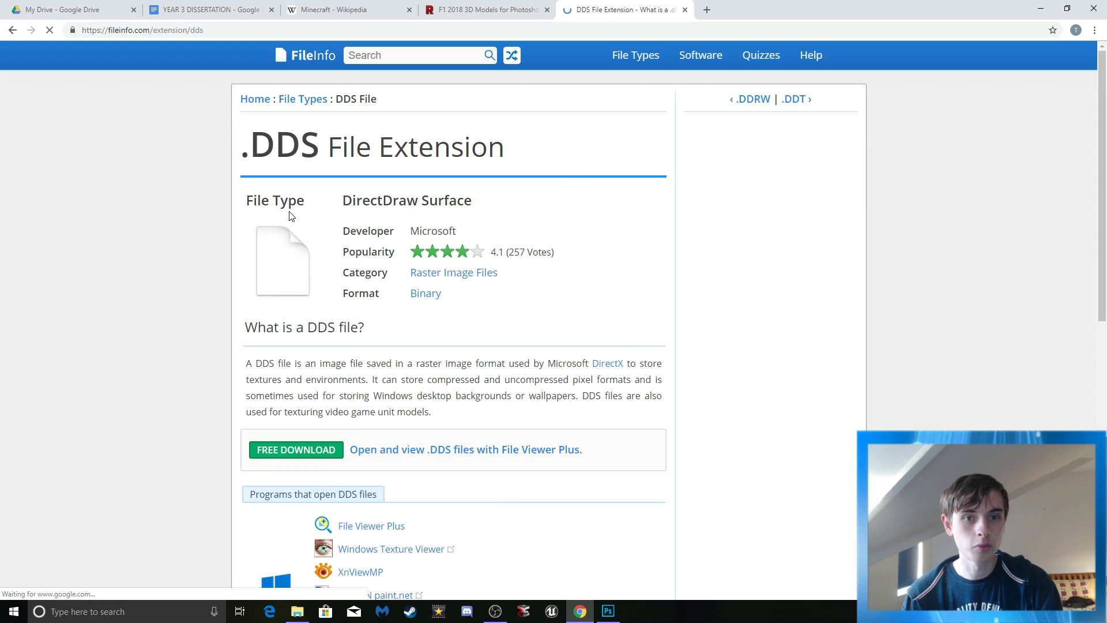
{"action": "scroll", "coordinate": [290, 210], "scroll_direction": "down", "scroll_amount": 3}
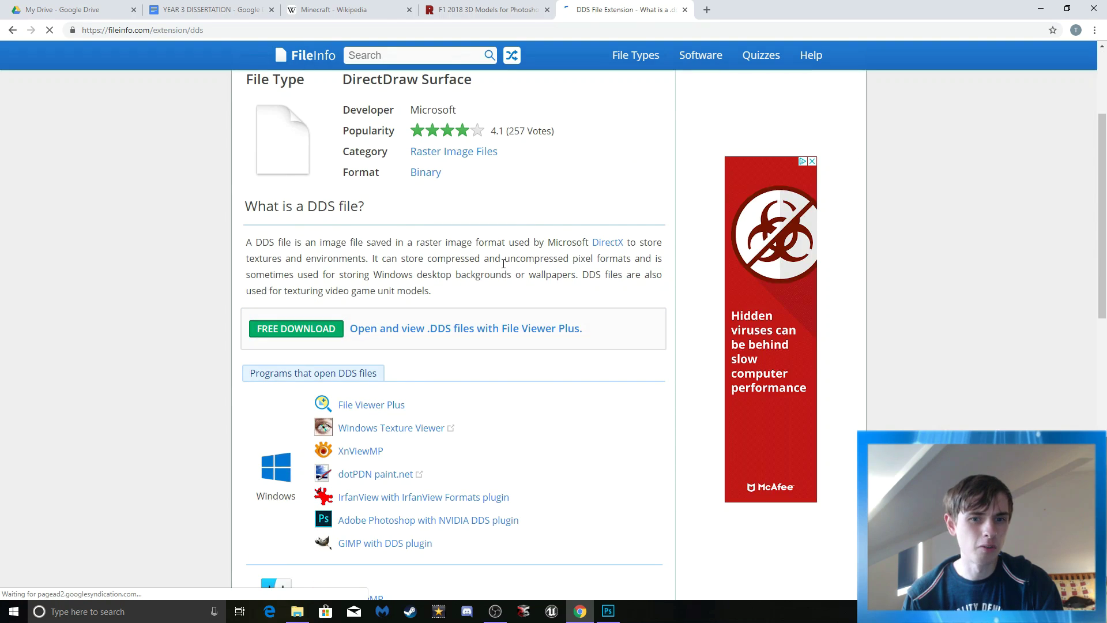
{"action": "scroll", "coordinate": [504, 263], "scroll_direction": "down", "scroll_amount": 9}
{"action": "scroll", "coordinate": [502, 271], "scroll_direction": "up", "scroll_amount": 12}
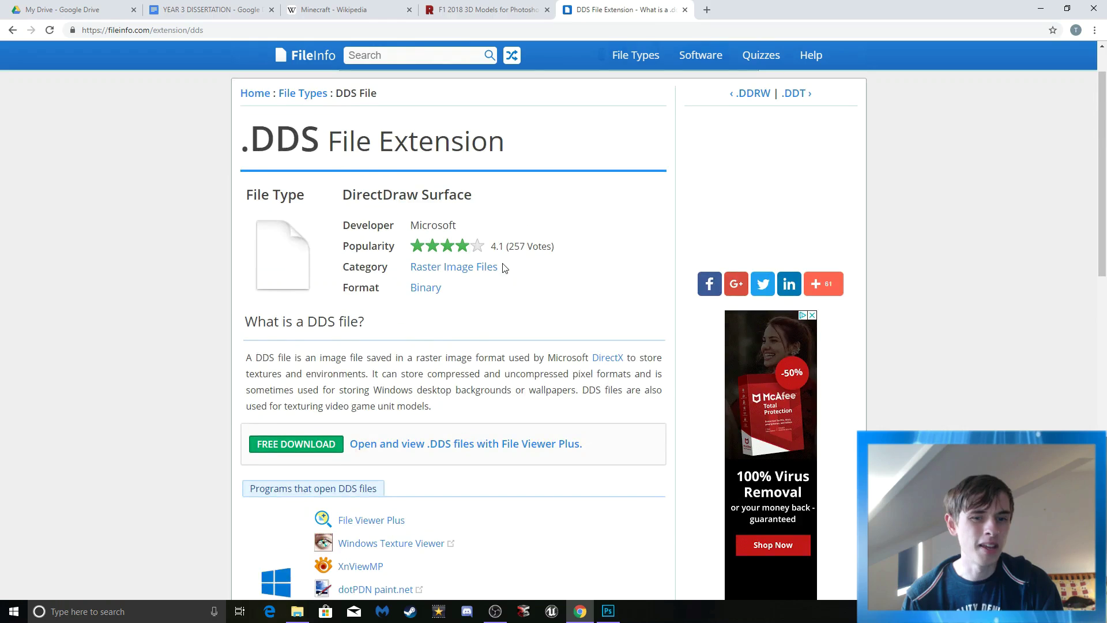
Step: Return to the "dds file" search results and look through them, closing the page and switching back to Photoshop at the end
{"action": "left_click", "coordinate": [12, 30]}
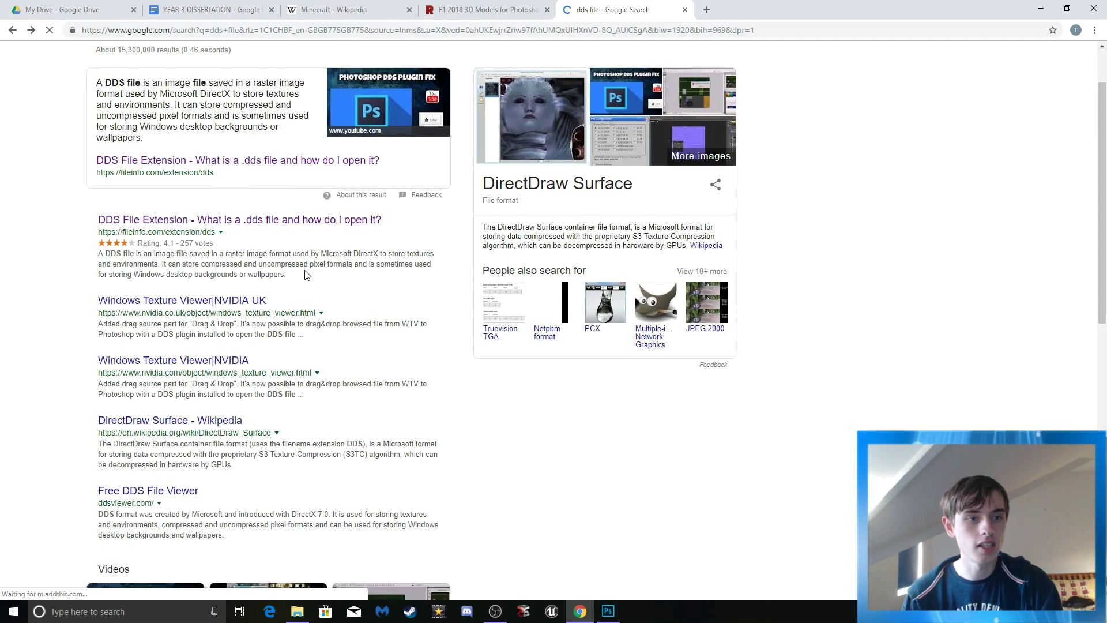
{"action": "scroll", "coordinate": [161, 253], "scroll_direction": "down", "scroll_amount": 3}
{"action": "scroll", "coordinate": [161, 254], "scroll_direction": "down", "scroll_amount": 3}
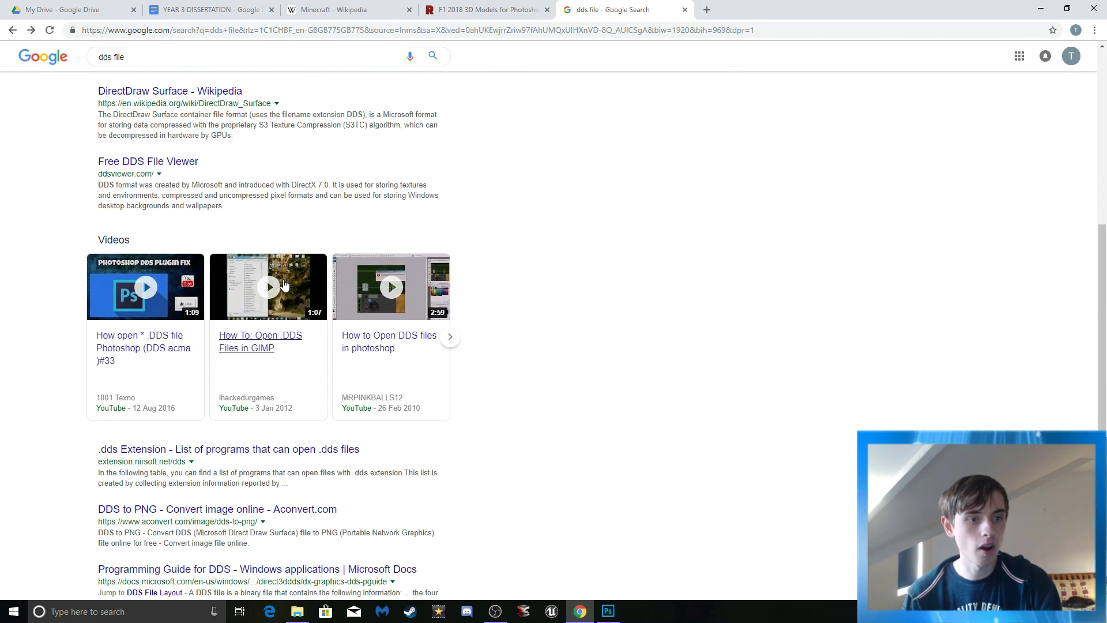
{"action": "scroll", "coordinate": [150, 344], "scroll_direction": "down", "scroll_amount": 3}
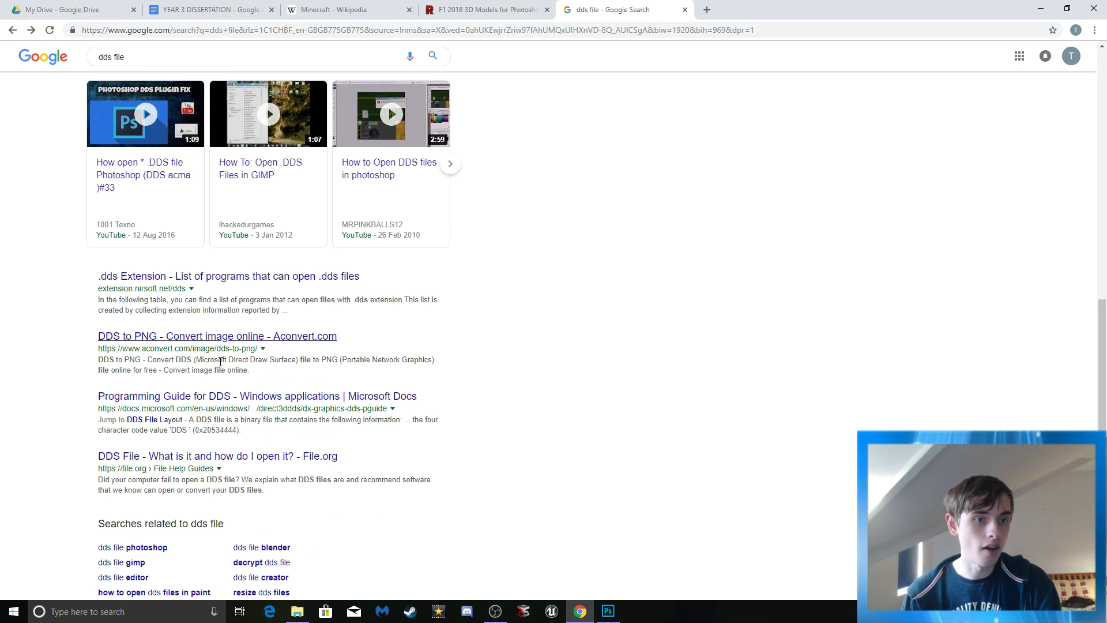
{"action": "scroll", "coordinate": [304, 346], "scroll_direction": "up", "scroll_amount": 10}
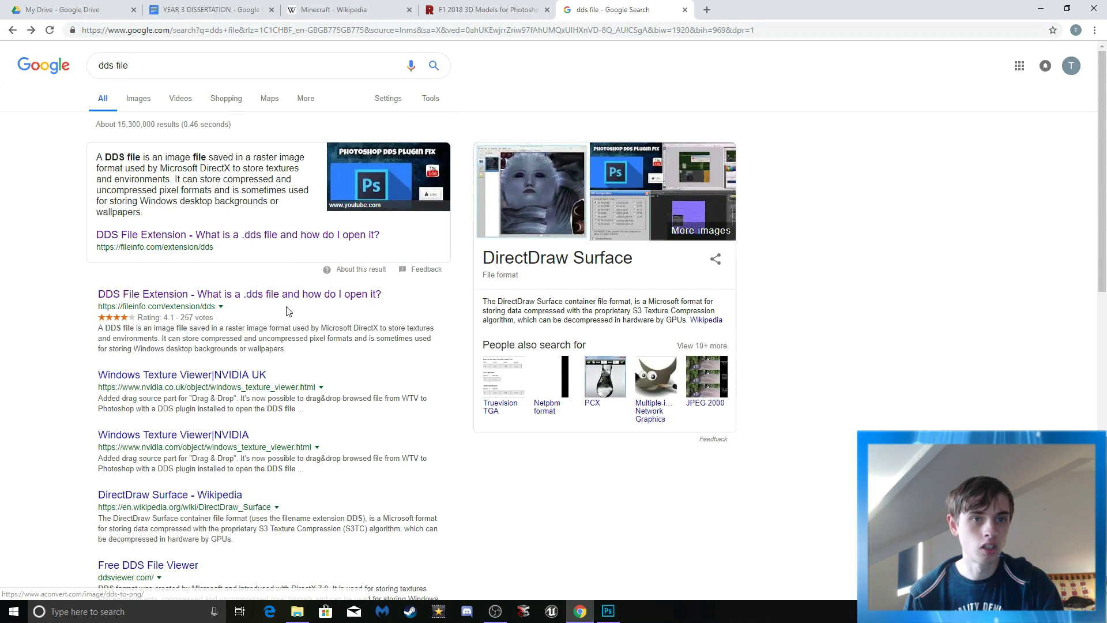
{"action": "left_click", "coordinate": [685, 10]}
{"action": "key", "text": "alt+Tab"}
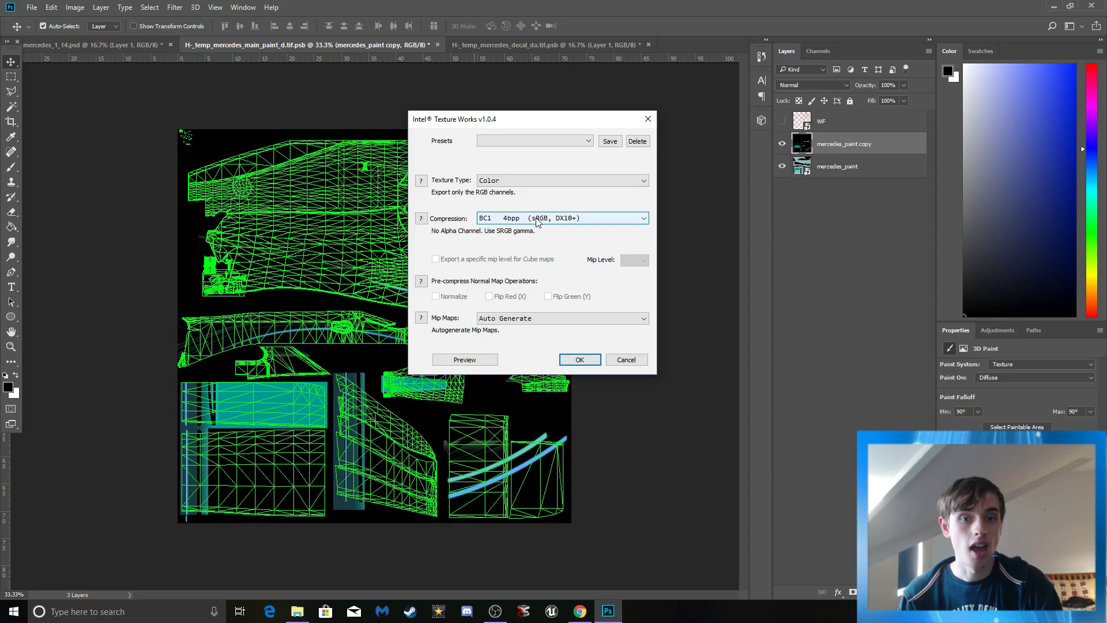
Step: Export the main paint texture with texture type Color and BC1 4bpp (sRGB, DX10+) compression
{"action": "left_click", "coordinate": [576, 221]}
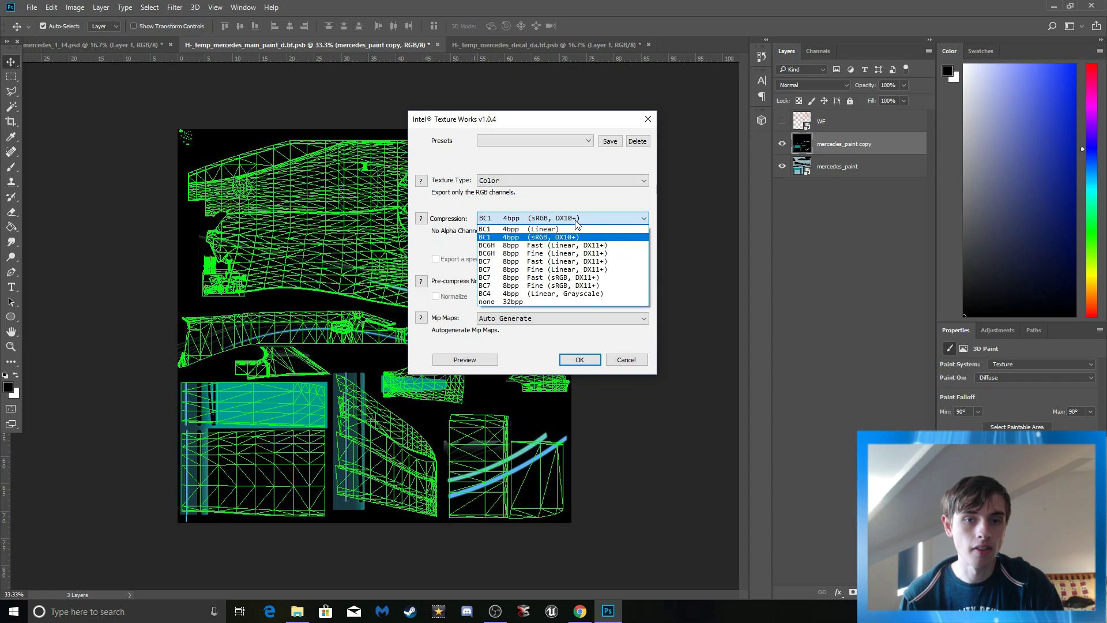
{"action": "left_click", "coordinate": [575, 237]}
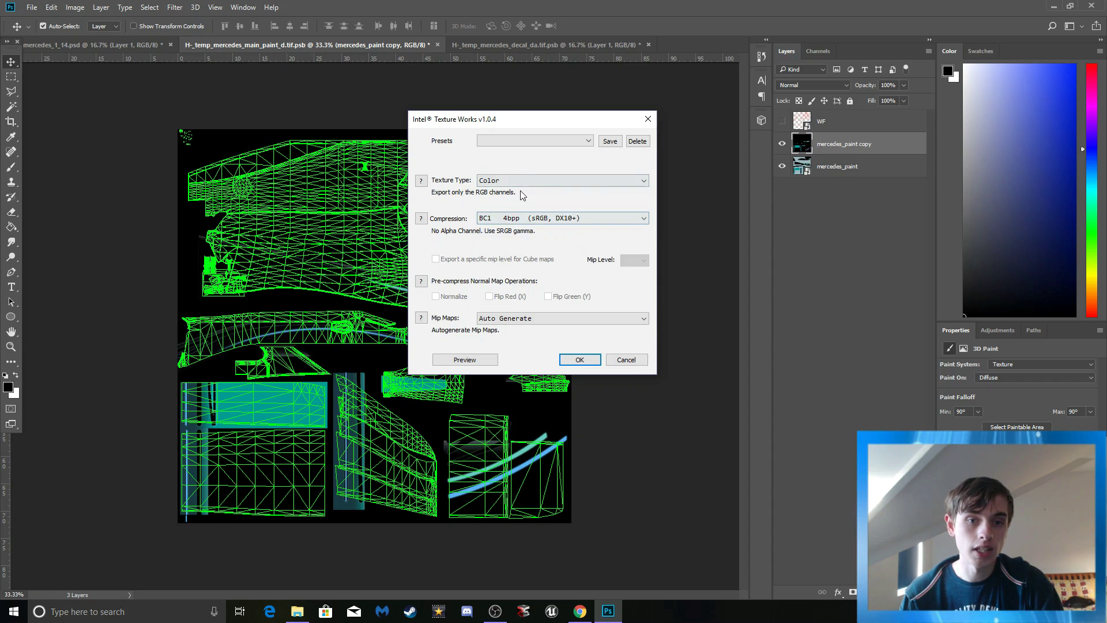
{"action": "left_click", "coordinate": [502, 180]}
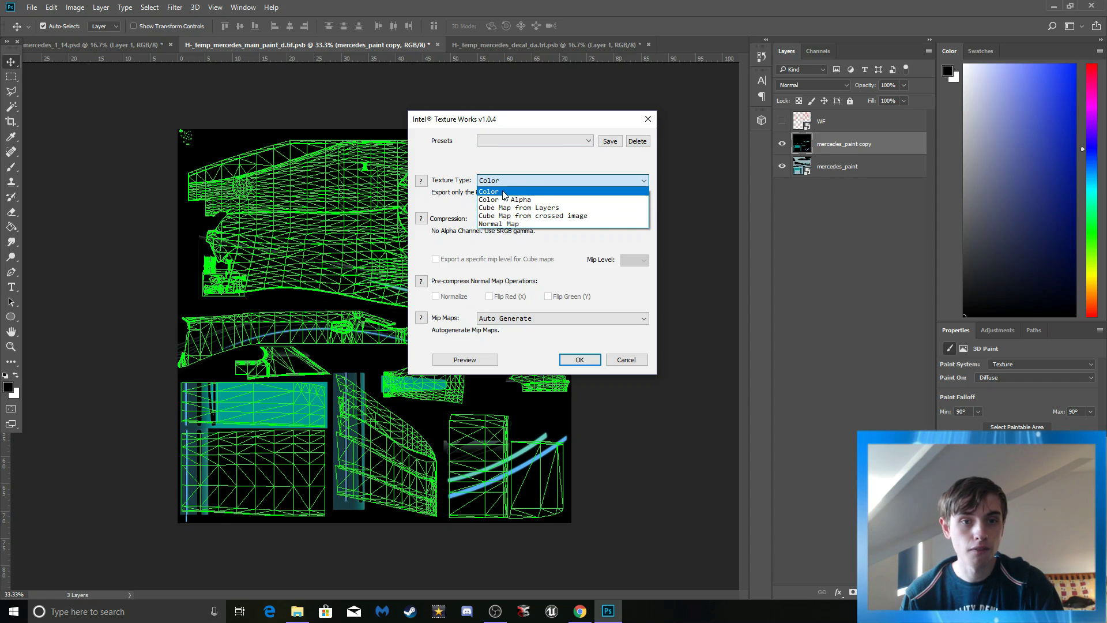
{"action": "left_click", "coordinate": [503, 192]}
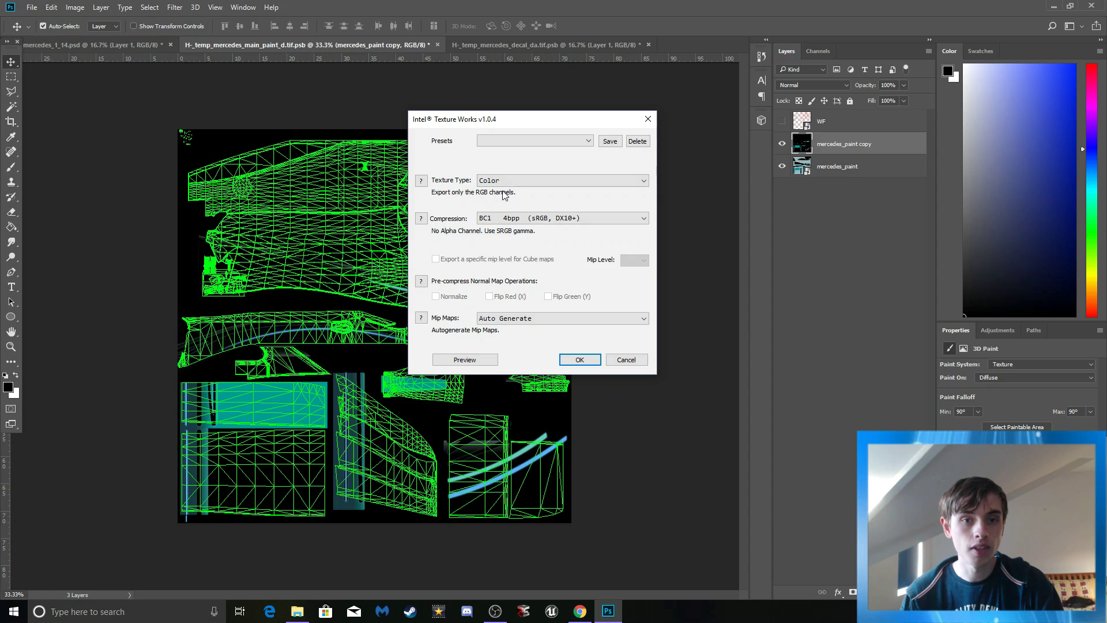
{"action": "left_click", "coordinate": [579, 360]}
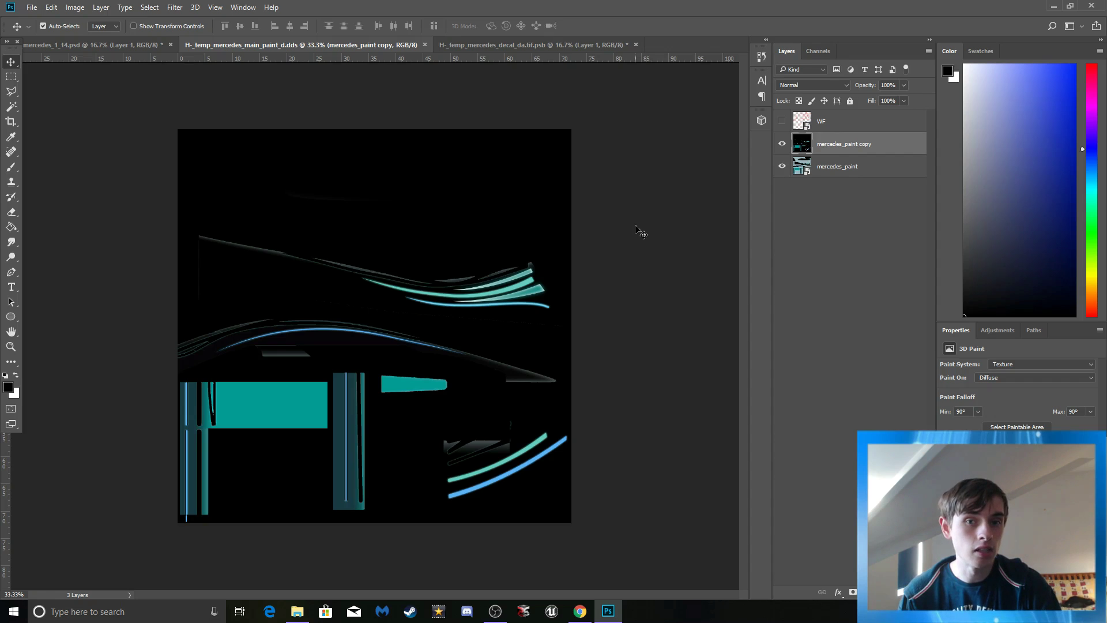
Step: Show and hide the WF wireframe layer over the main paint texture to examine the overlay, leaving it hidden
{"action": "left_click", "coordinate": [783, 122]}
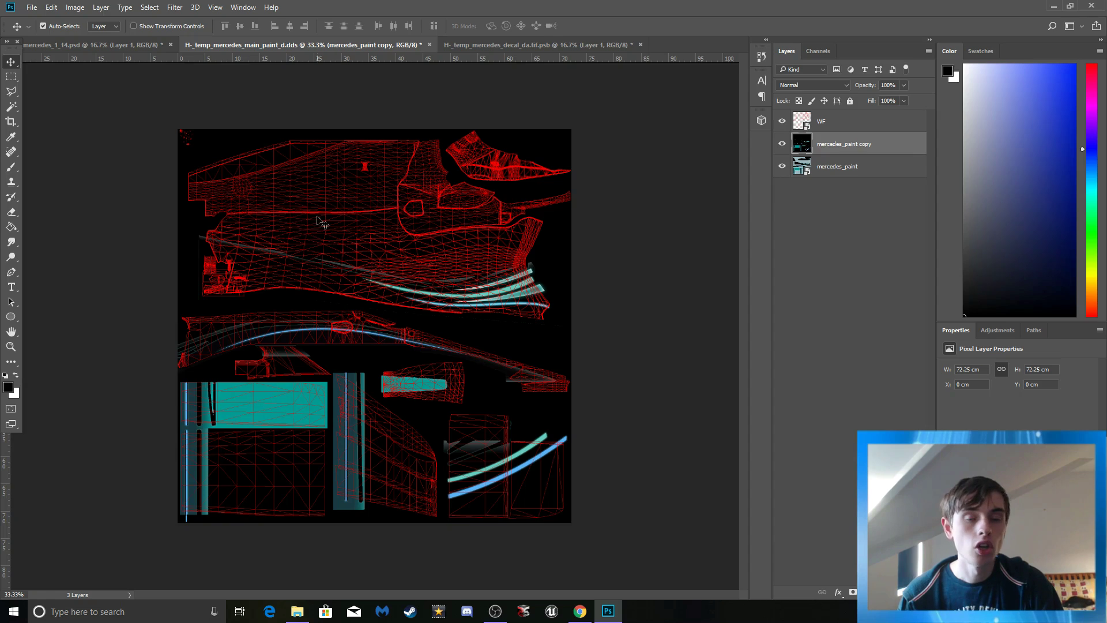
{"action": "left_click", "coordinate": [782, 121]}
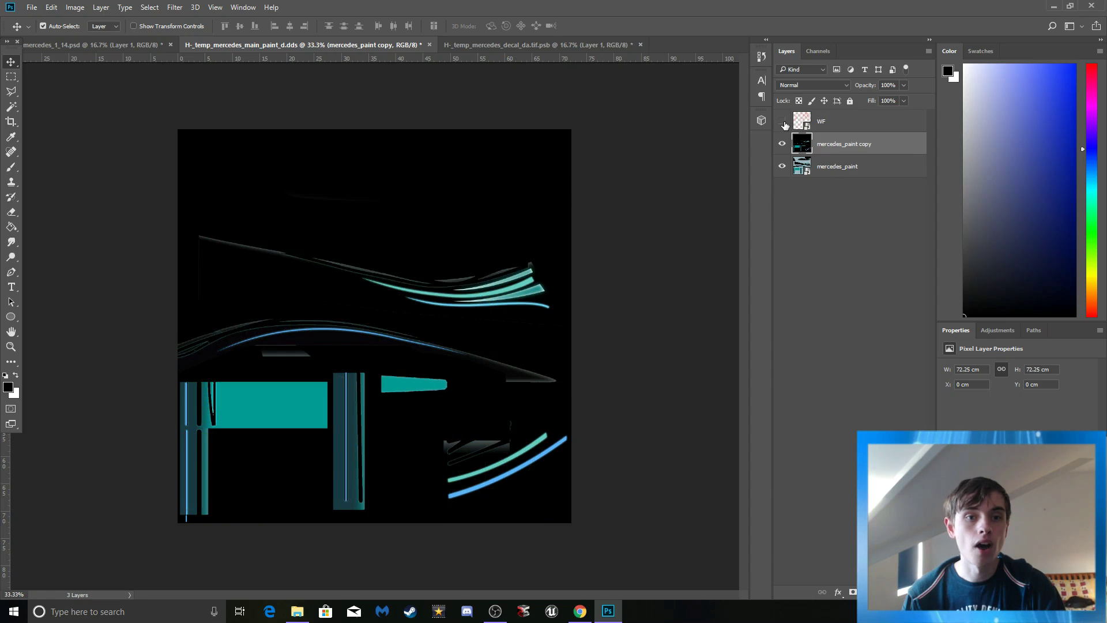
{"action": "left_click", "coordinate": [782, 121]}
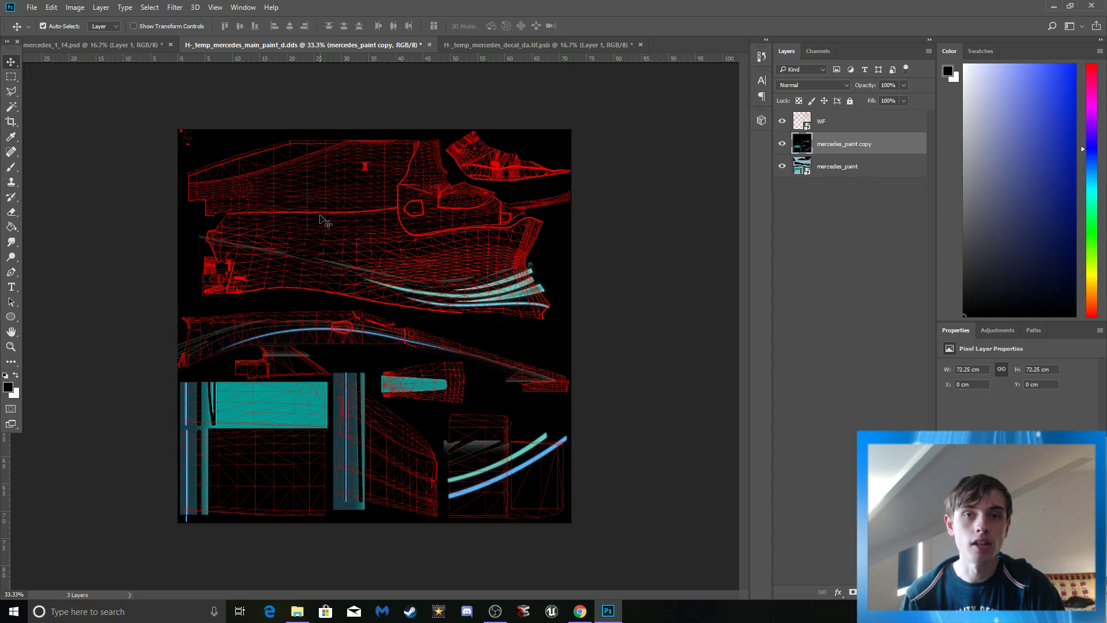
{"action": "left_click", "coordinate": [782, 120]}
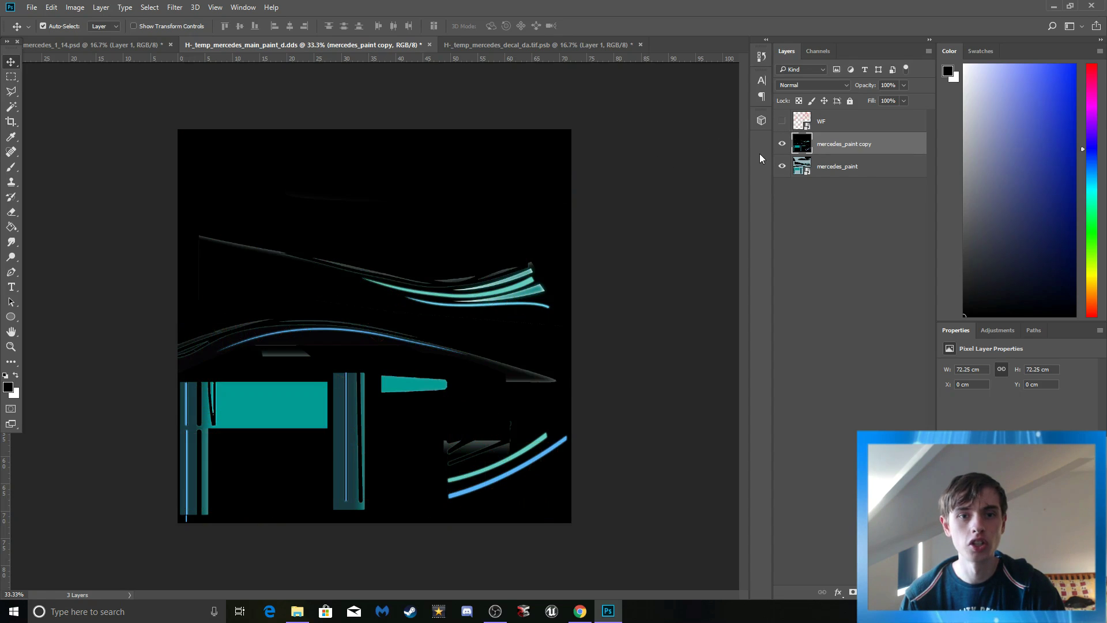
Step: Set up saving the decal document to the Desktop as H-_temp_mercedes_decal_da in Intel Texture Works DDS format
{"action": "left_click", "coordinate": [523, 45]}
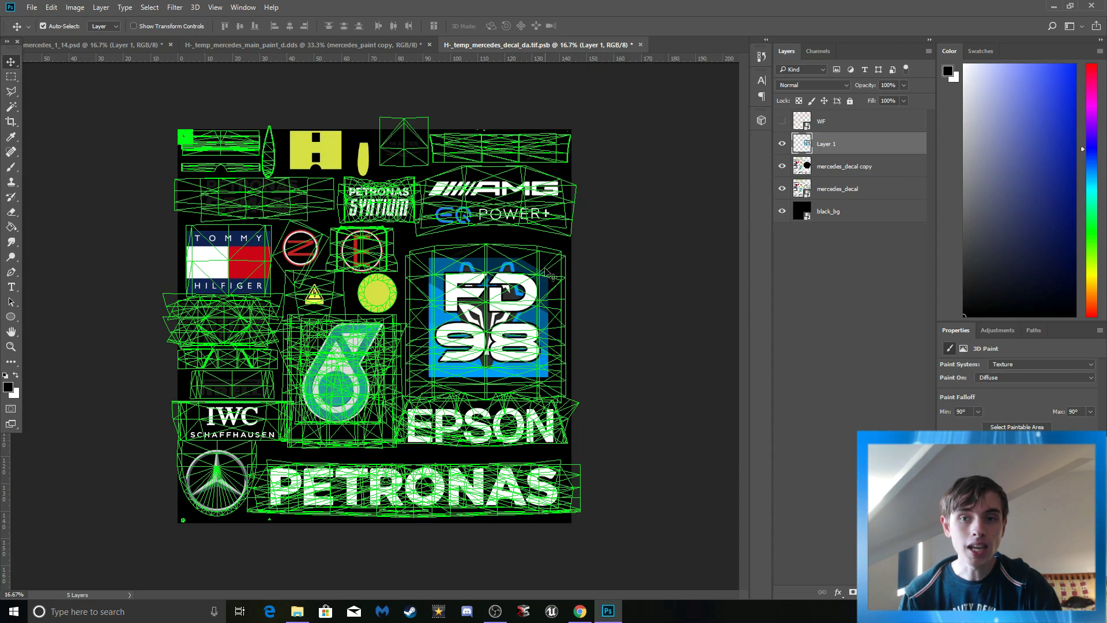
{"action": "left_click", "coordinate": [29, 9]}
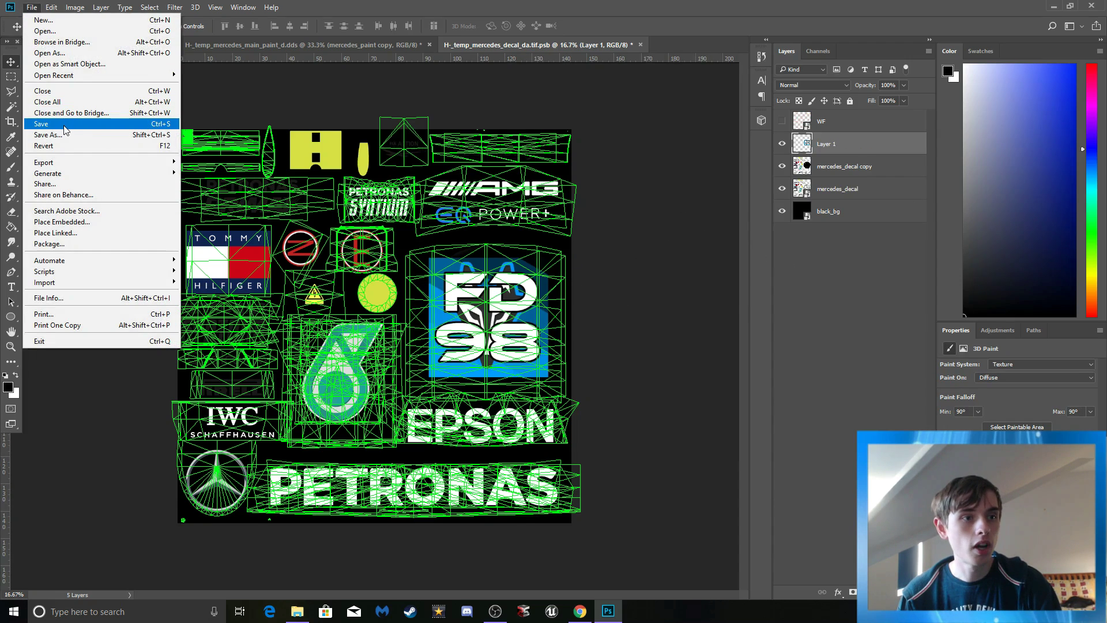
{"action": "left_click", "coordinate": [48, 134]}
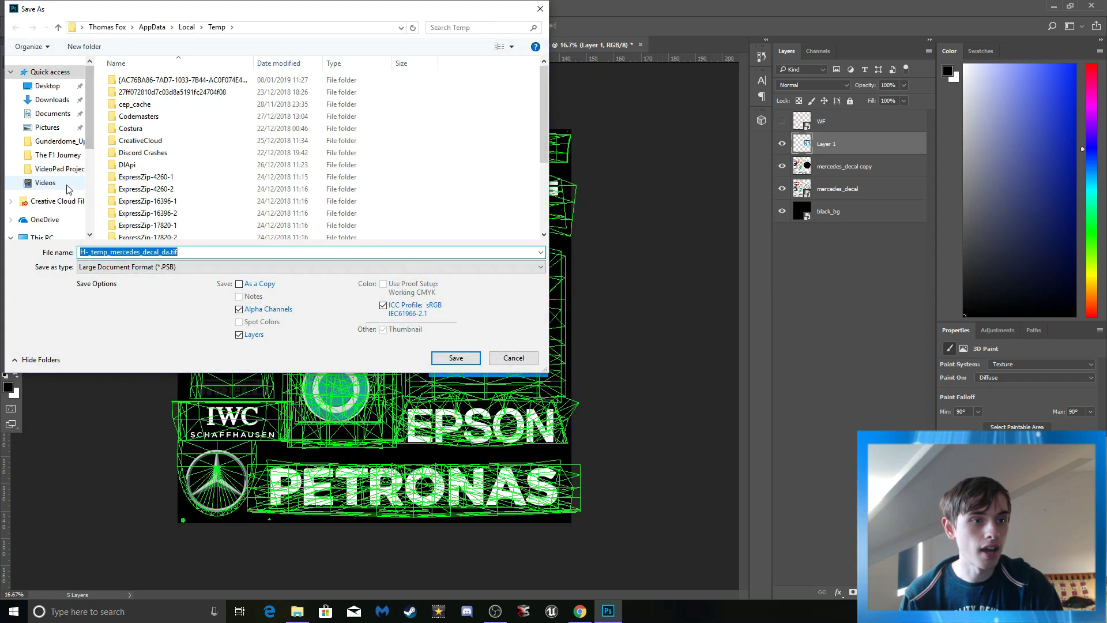
{"action": "scroll", "coordinate": [52, 184], "scroll_direction": "down", "scroll_amount": 2}
{"action": "left_click", "coordinate": [47, 215]}
{"action": "left_click", "coordinate": [185, 266]}
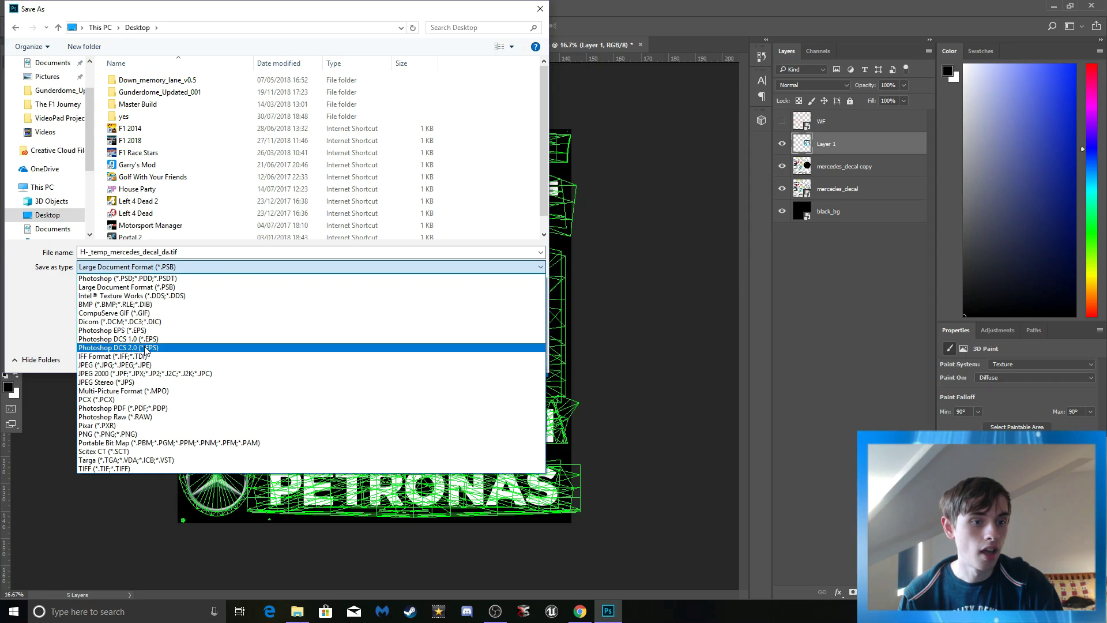
{"action": "left_click", "coordinate": [151, 295]}
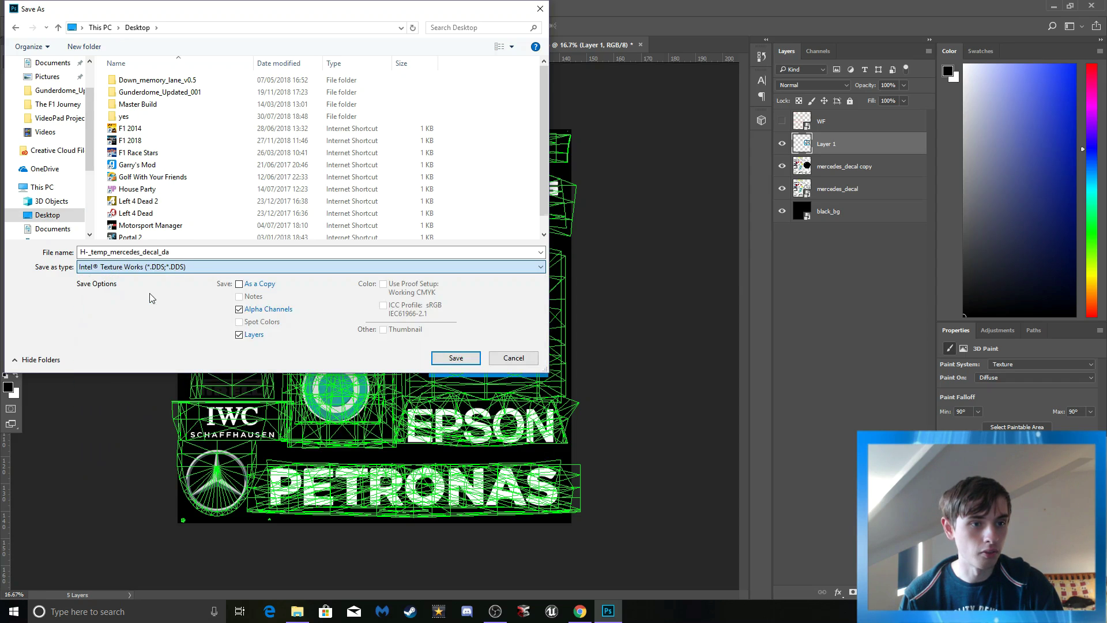
{"action": "key", "text": "Return"}
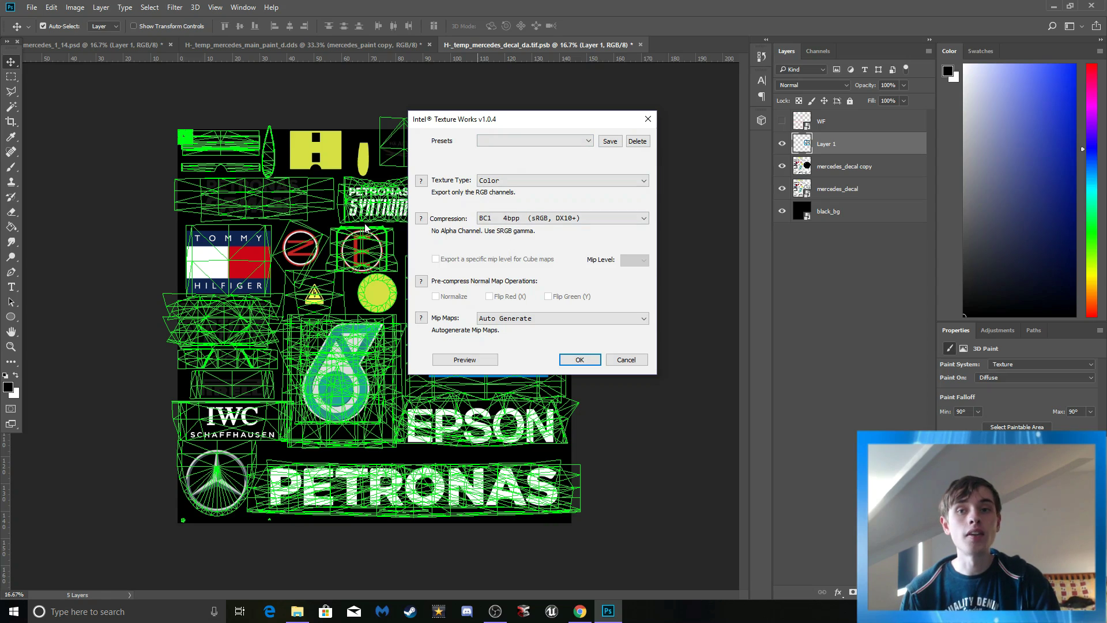
Step: Export the decal texture as Color + Alpha with BC3 8bpp (sRGB, DX10+) compression, and check it with the WF layer briefly shown
{"action": "left_click", "coordinate": [507, 182]}
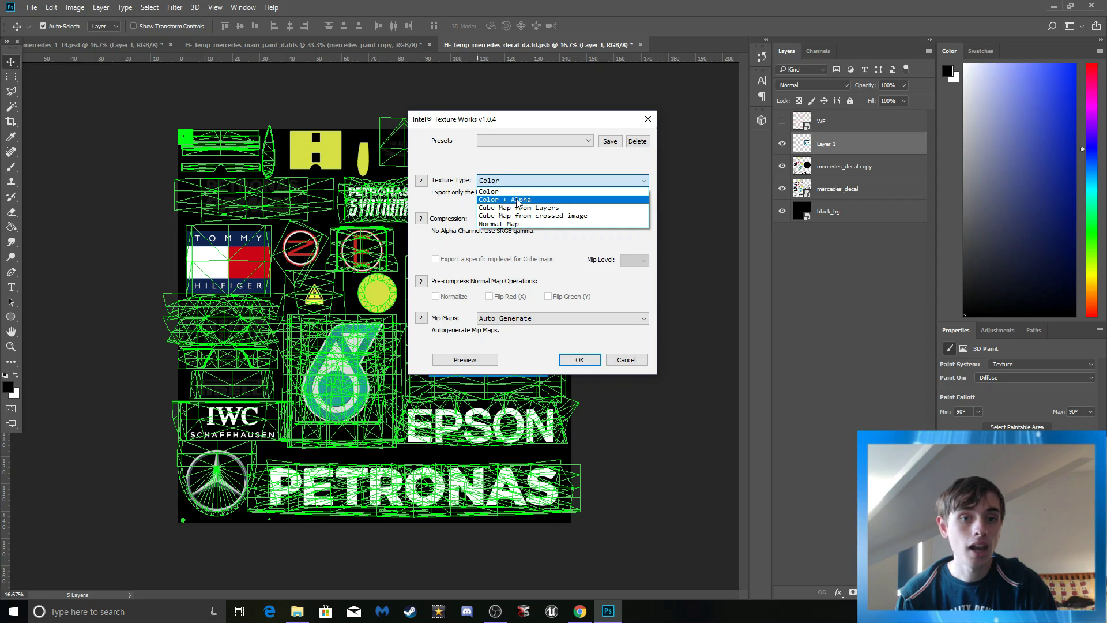
{"action": "left_click", "coordinate": [517, 200]}
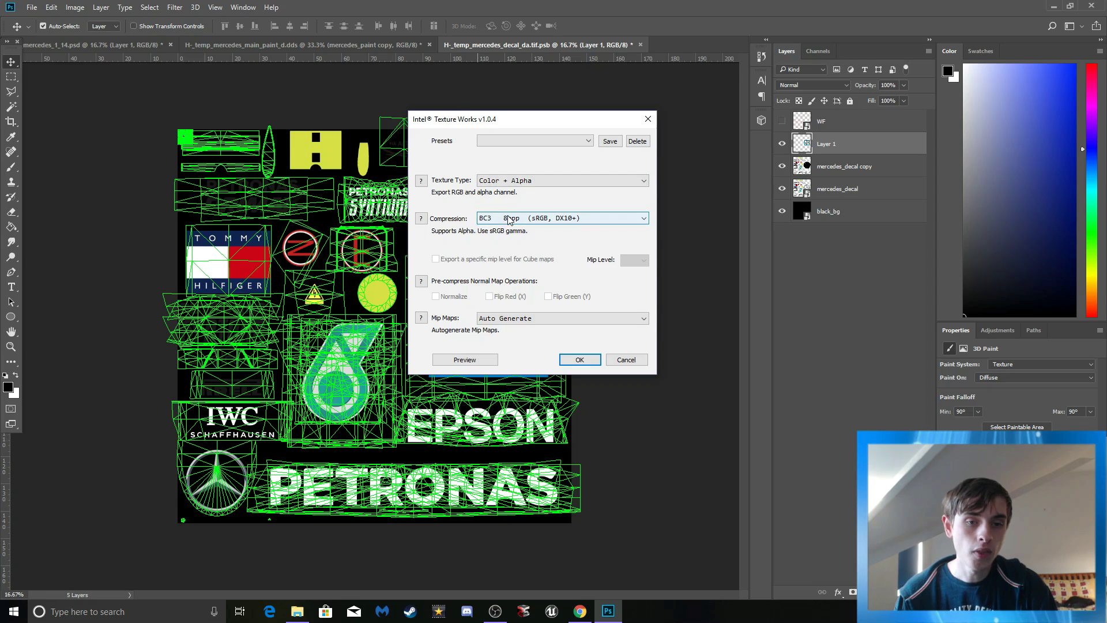
{"action": "left_click", "coordinate": [509, 221]}
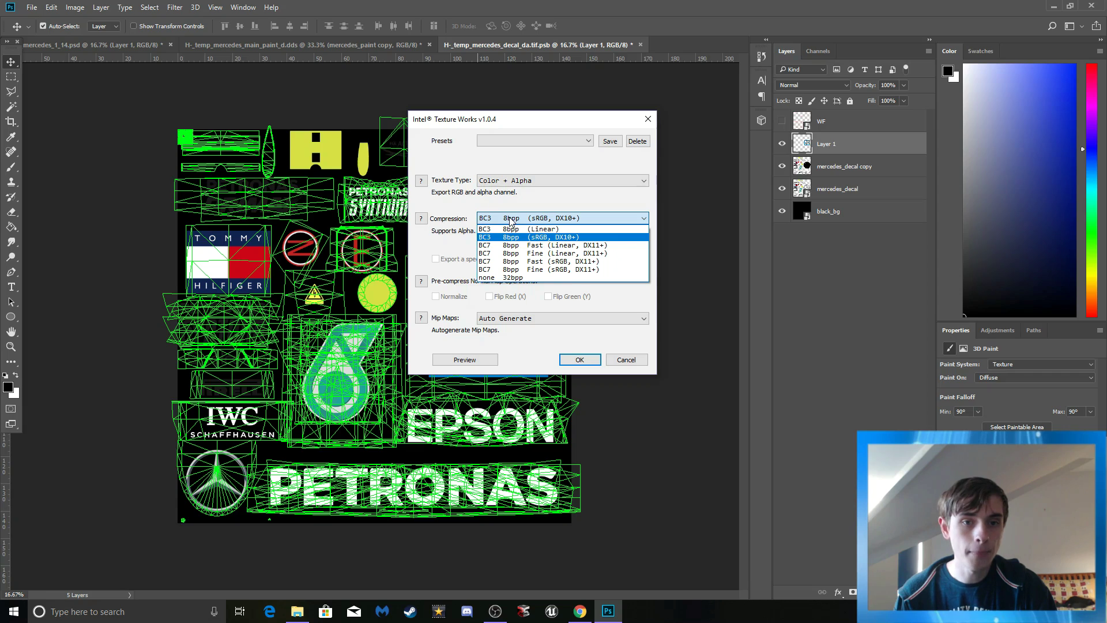
{"action": "left_click", "coordinate": [545, 237]}
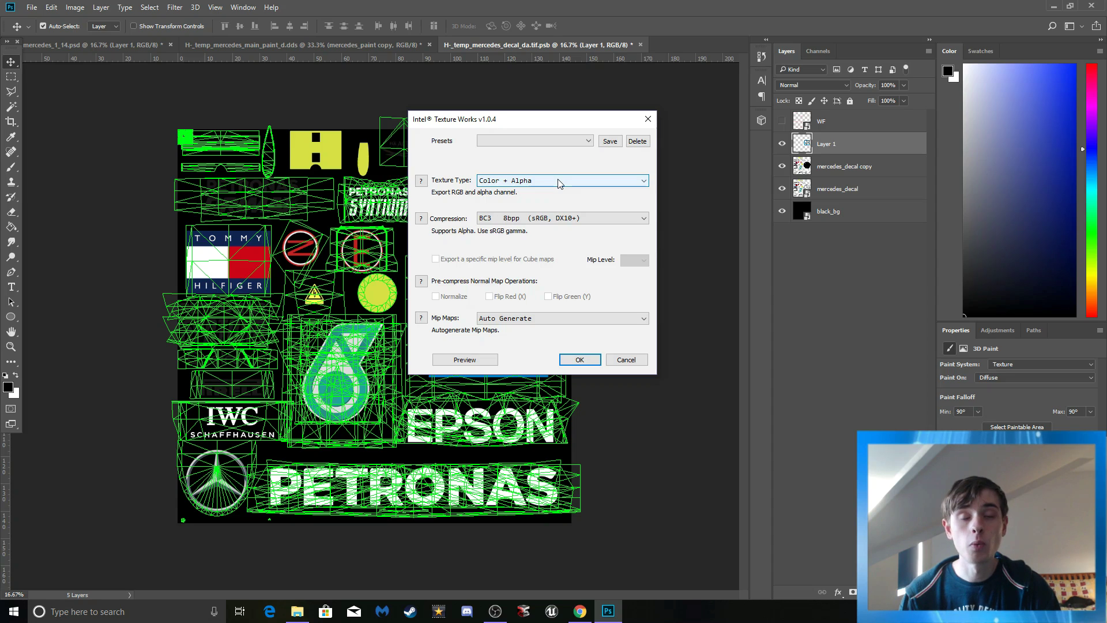
{"action": "left_click", "coordinate": [576, 358]}
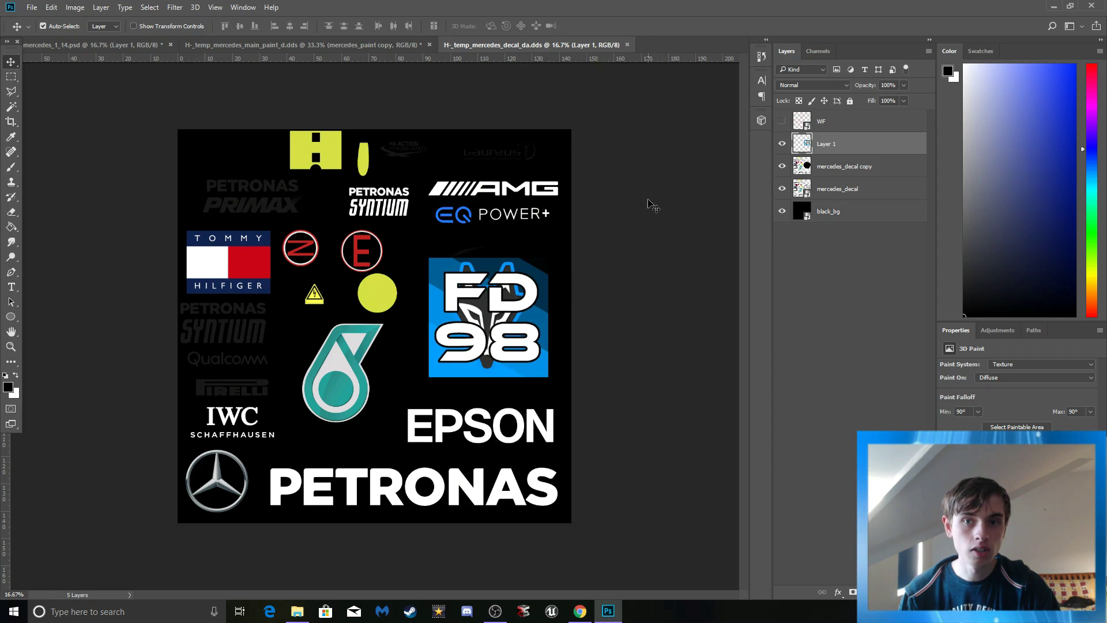
{"action": "left_click", "coordinate": [782, 122]}
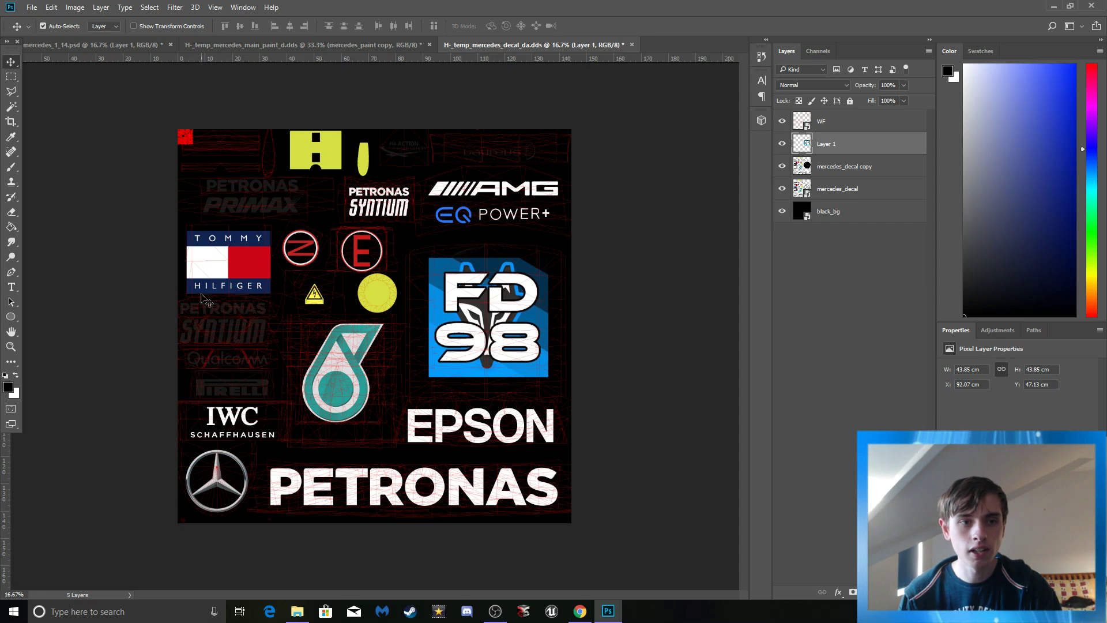
{"action": "left_click", "coordinate": [782, 122]}
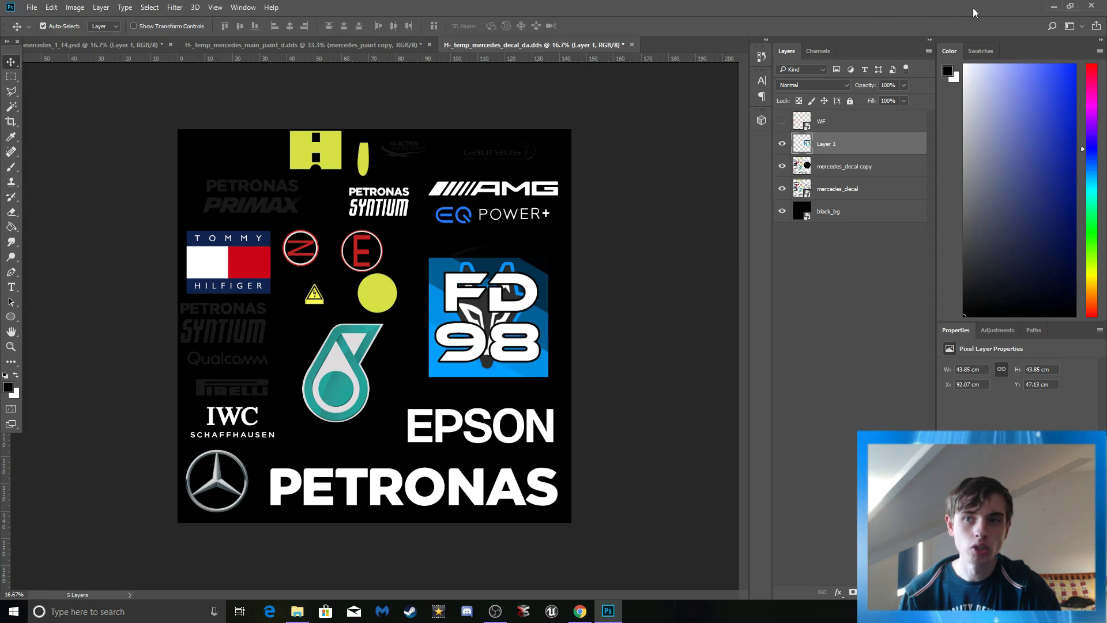
Step: Minimise Photoshop and OBS, close the 3d_models_114 folder window and switch to Ego ERP Archiver
{"action": "left_click", "coordinate": [1053, 7]}
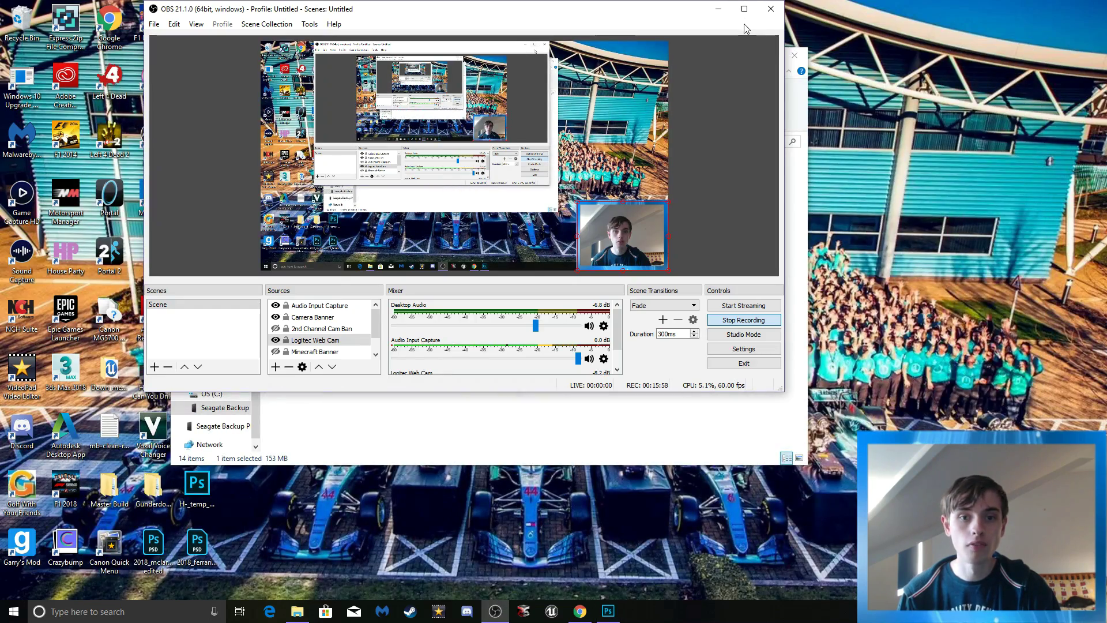
{"action": "left_click", "coordinate": [718, 9]}
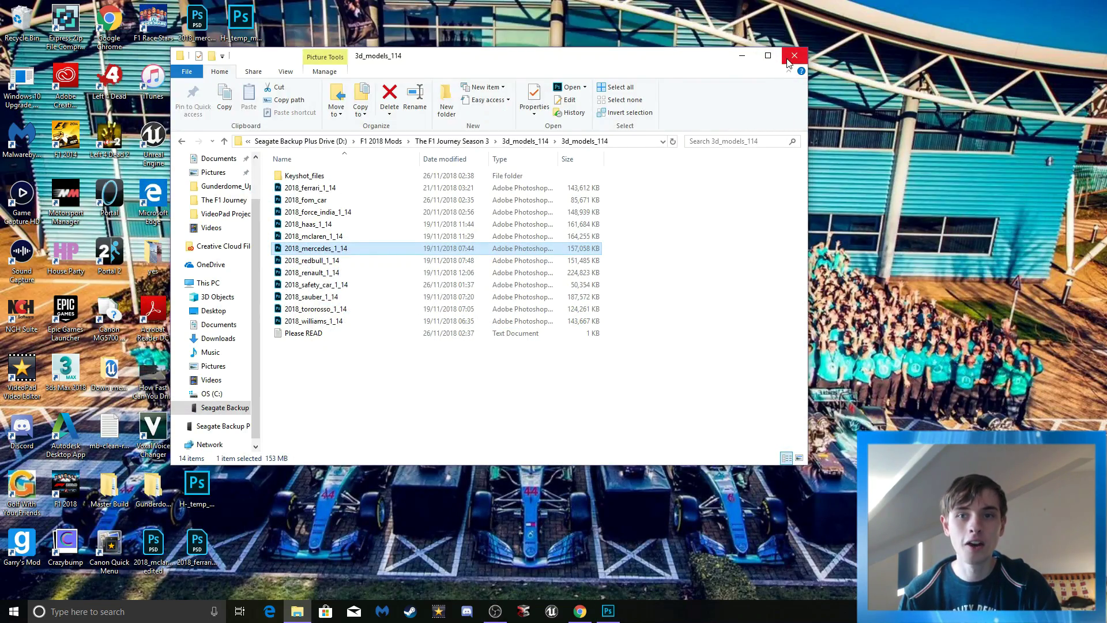
{"action": "left_click", "coordinate": [794, 55]}
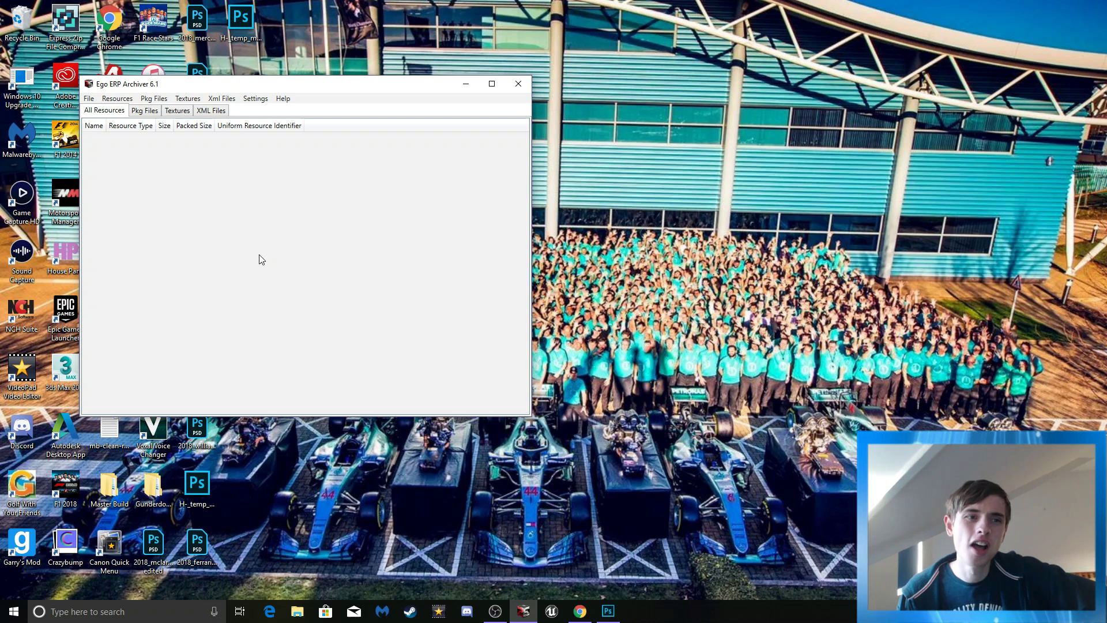
Step: Start opening an ERP file and browse to the Steam folder under Program Files (x86) on the C: drive
{"action": "left_click", "coordinate": [89, 99]}
{"action": "left_click", "coordinate": [109, 113]}
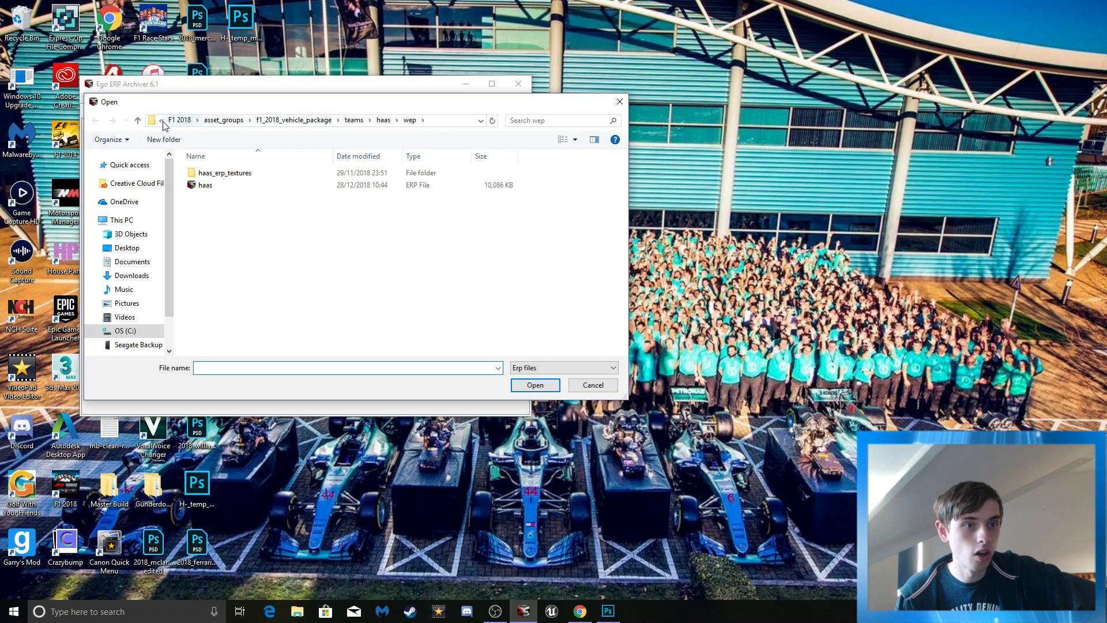
{"action": "left_click", "coordinate": [135, 334]}
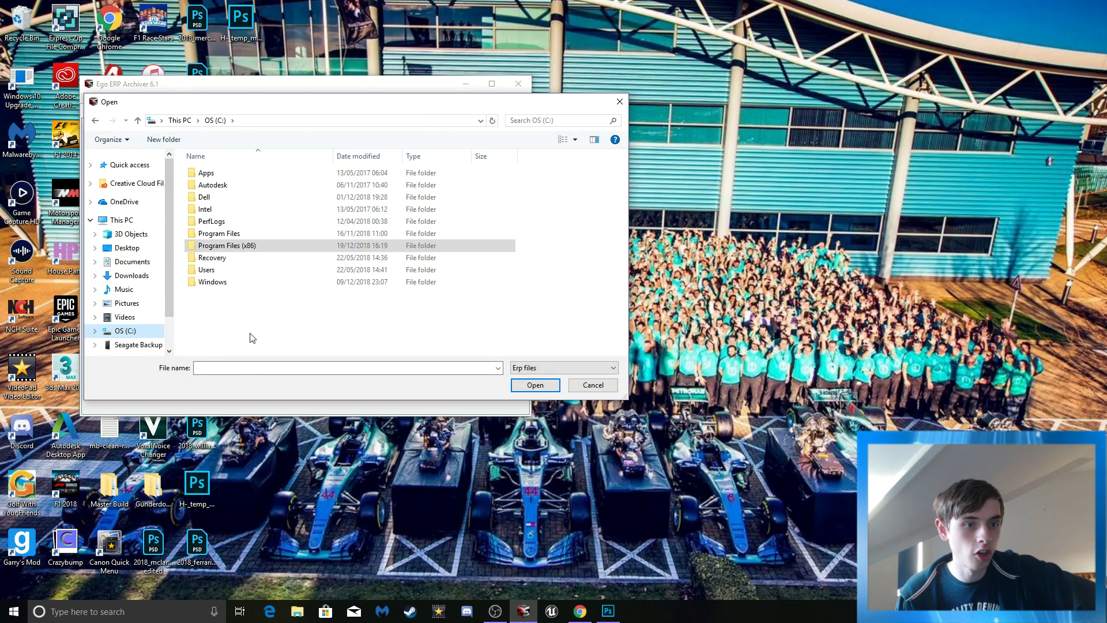
{"action": "left_click", "coordinate": [248, 247]}
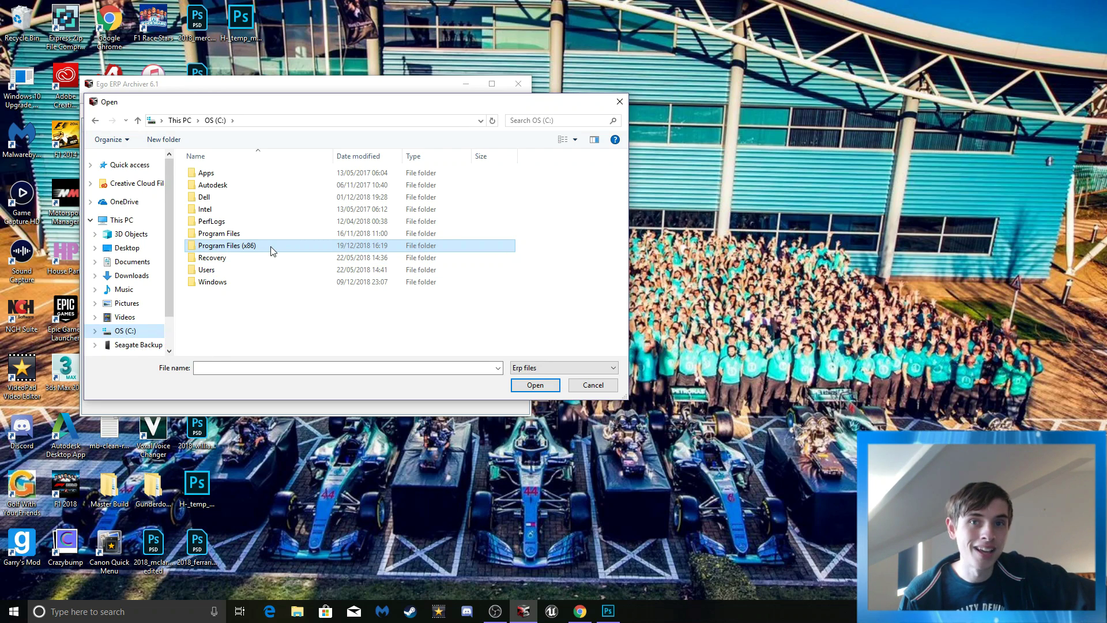
{"action": "double_click", "coordinate": [272, 246]}
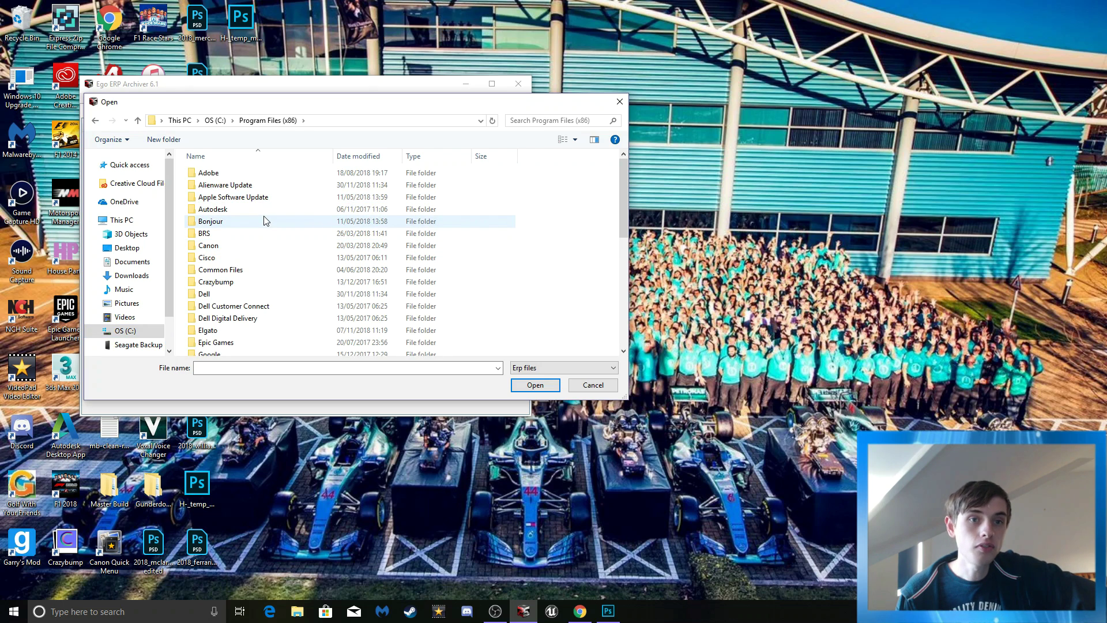
{"action": "left_click_drag", "start_coordinate": [626, 174], "coordinate": [629, 261]}
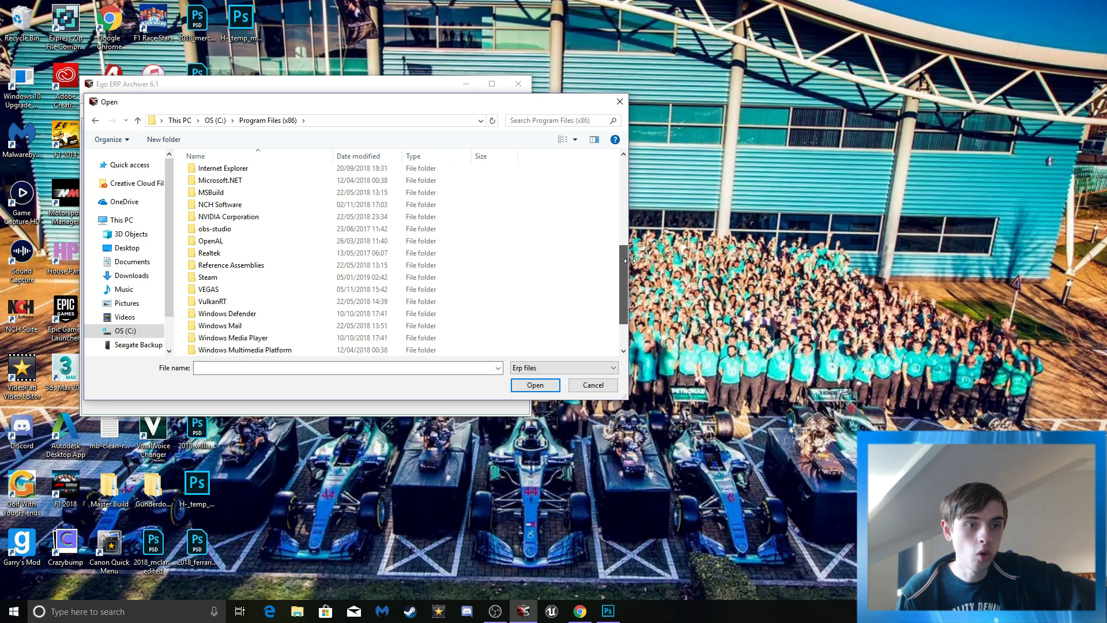
{"action": "double_click", "coordinate": [267, 278]}
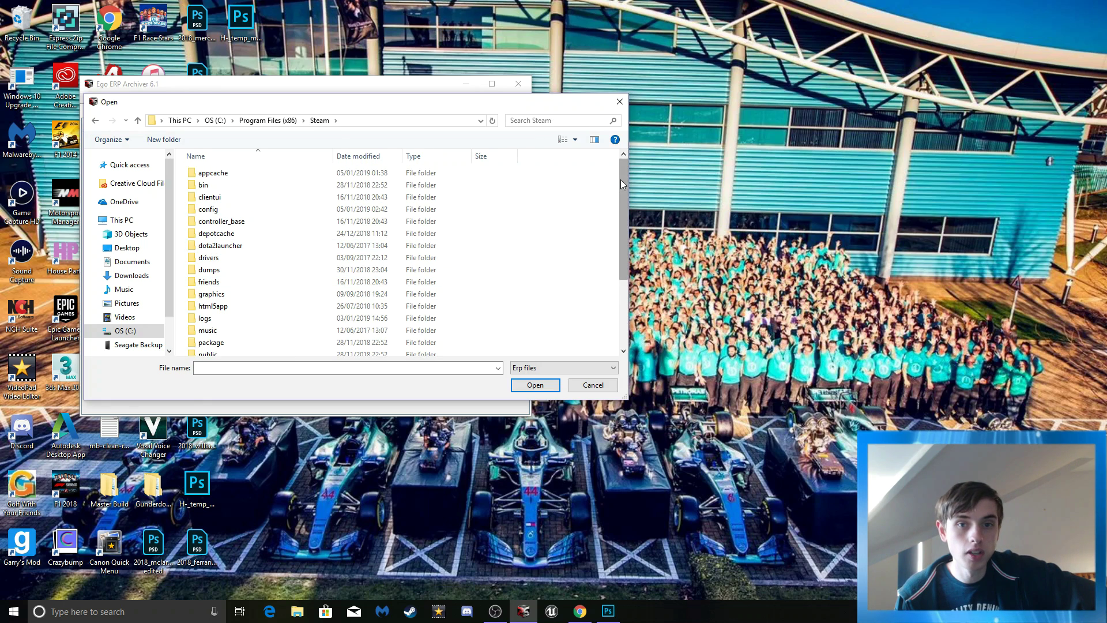
Step: Browse from the Steam folder through steamapps and common into the F1 2018 game folder
{"action": "left_click_drag", "start_coordinate": [622, 179], "coordinate": [625, 244]}
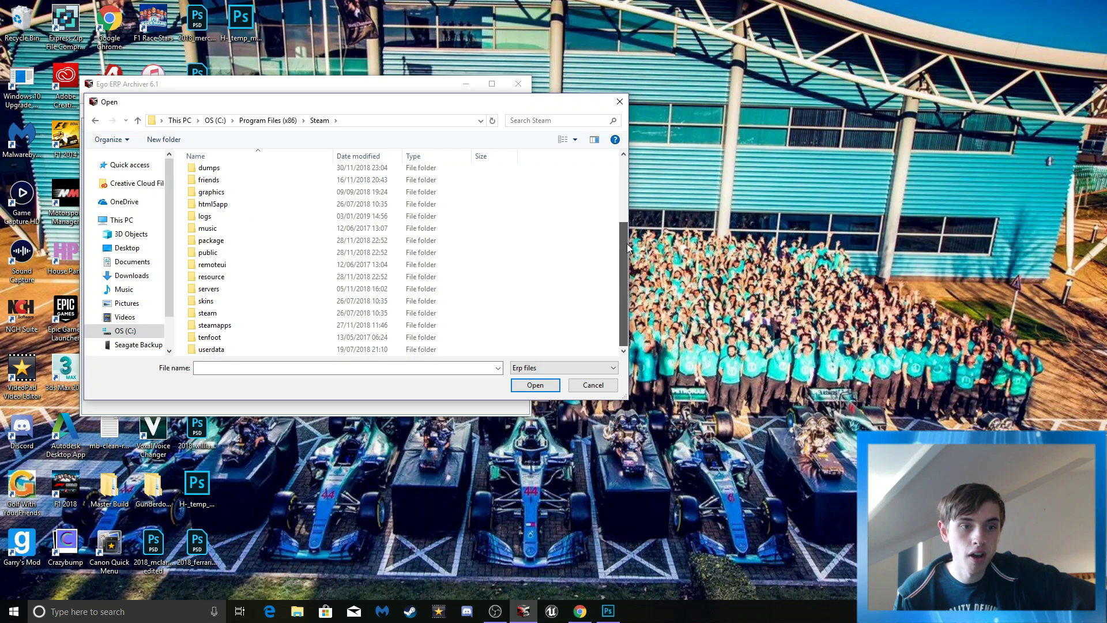
{"action": "double_click", "coordinate": [251, 330]}
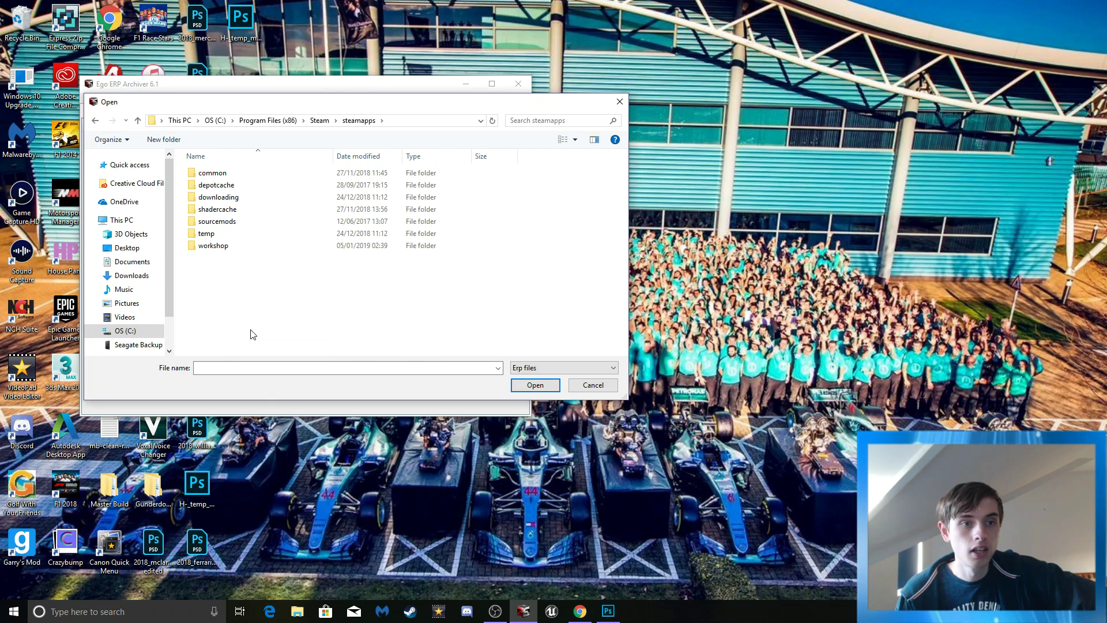
{"action": "double_click", "coordinate": [218, 176]}
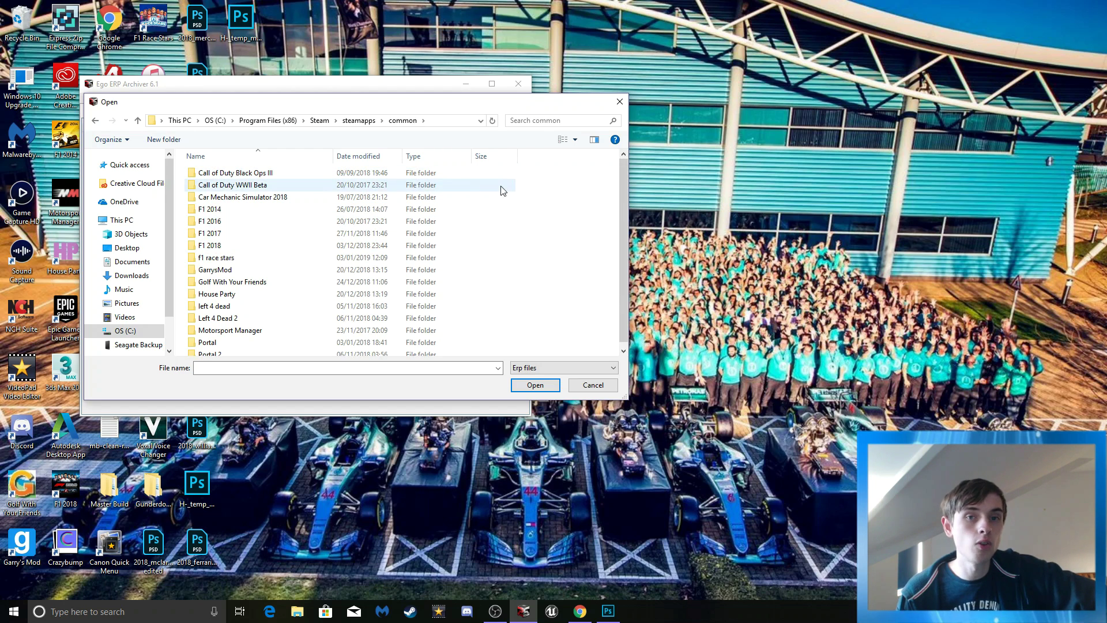
{"action": "left_click_drag", "start_coordinate": [628, 198], "coordinate": [626, 192]}
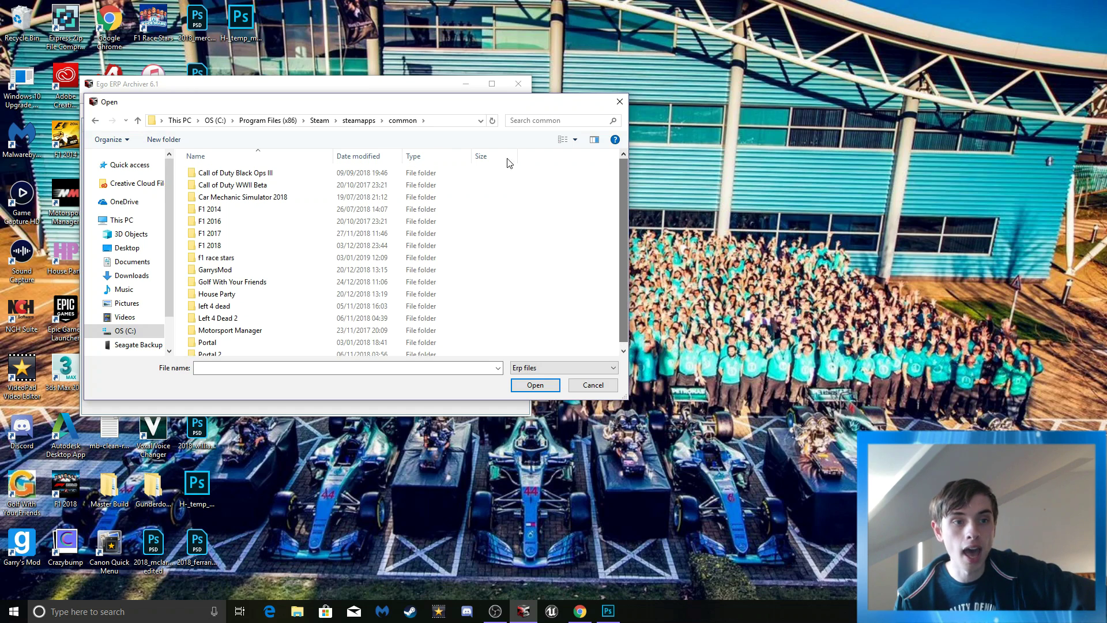
{"action": "double_click", "coordinate": [228, 248]}
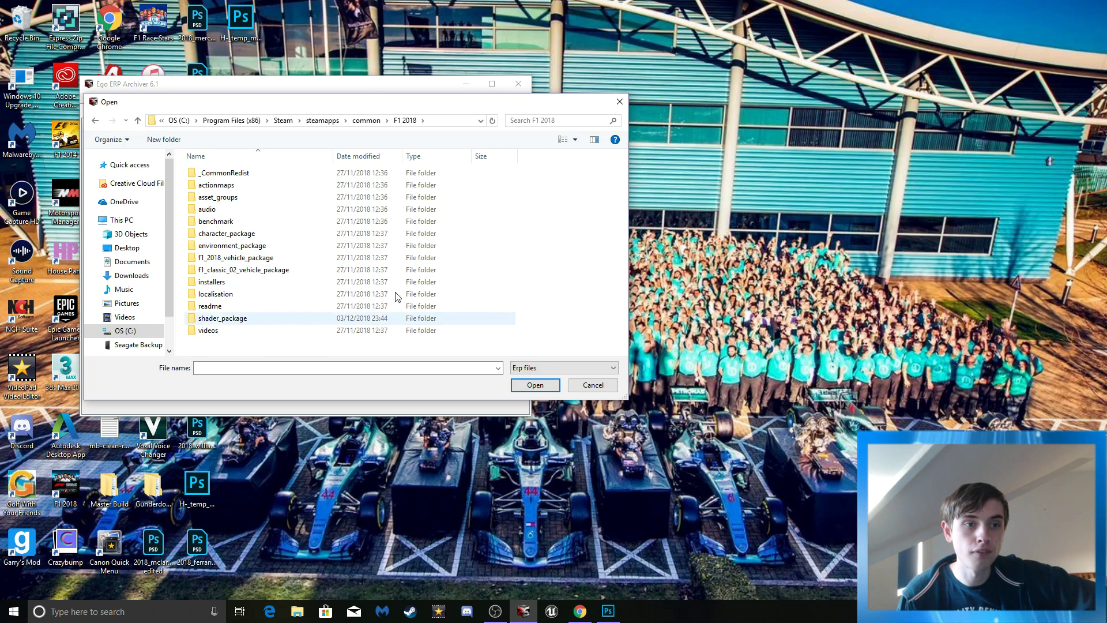
Step: Open the mercedes ERP file from asset_groups, f1_2018_vehicle_package, teams, mercedes, wep
{"action": "double_click", "coordinate": [243, 199]}
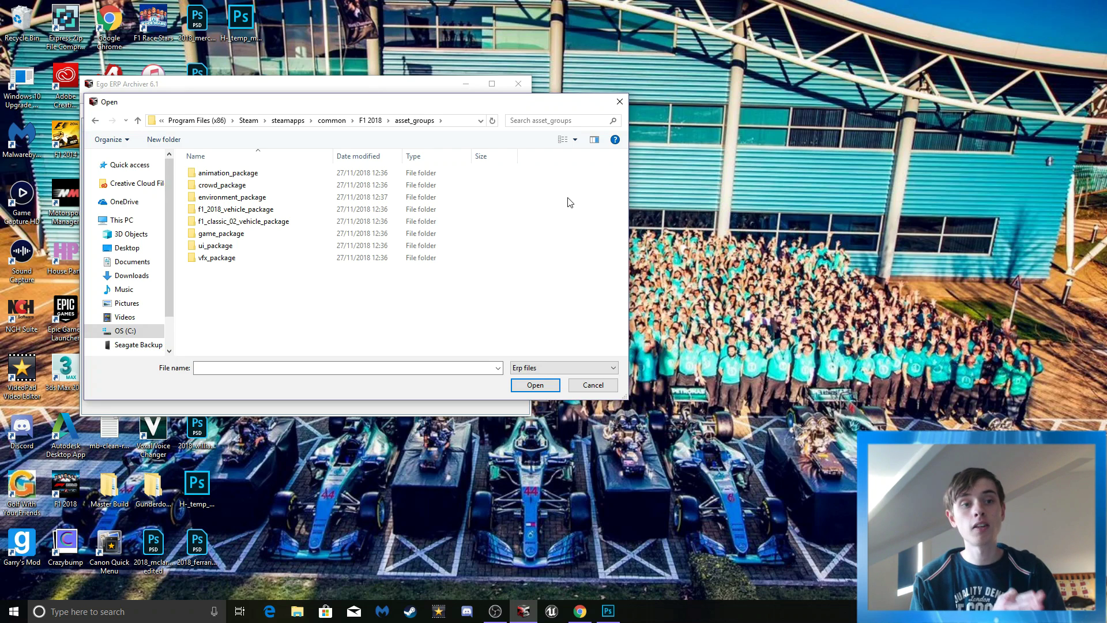
{"action": "double_click", "coordinate": [266, 210]}
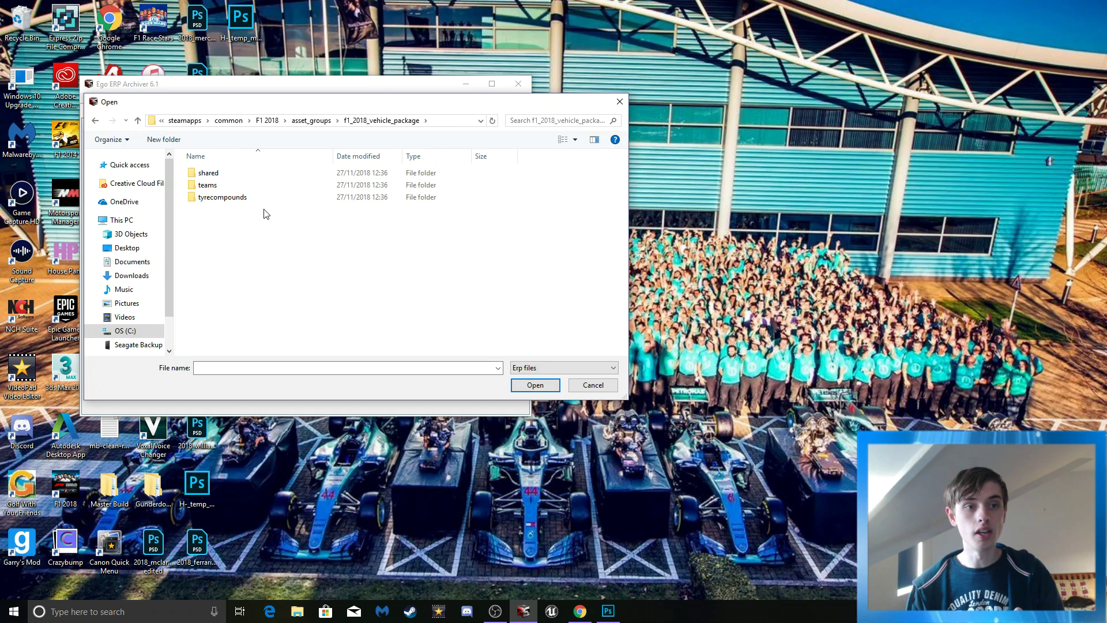
{"action": "double_click", "coordinate": [224, 187]}
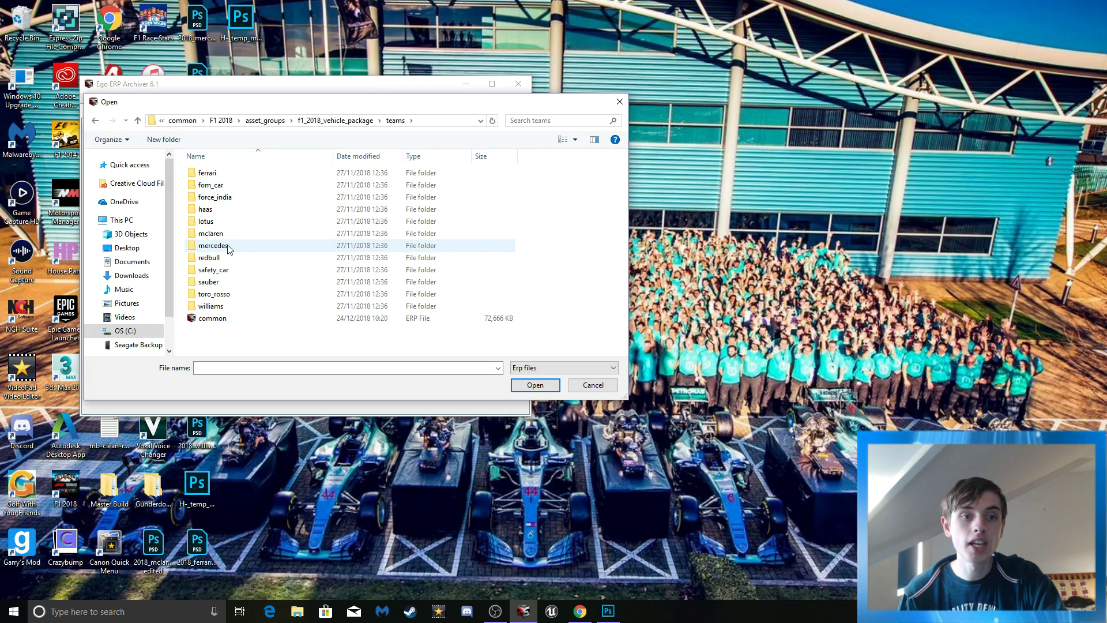
{"action": "double_click", "coordinate": [214, 246]}
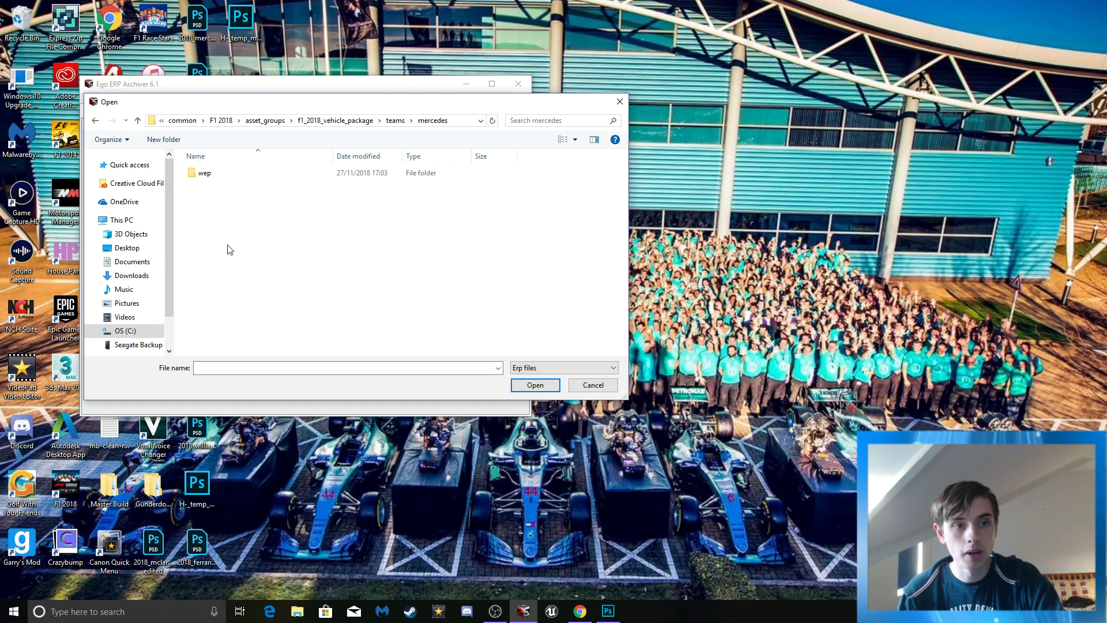
{"action": "double_click", "coordinate": [228, 176]}
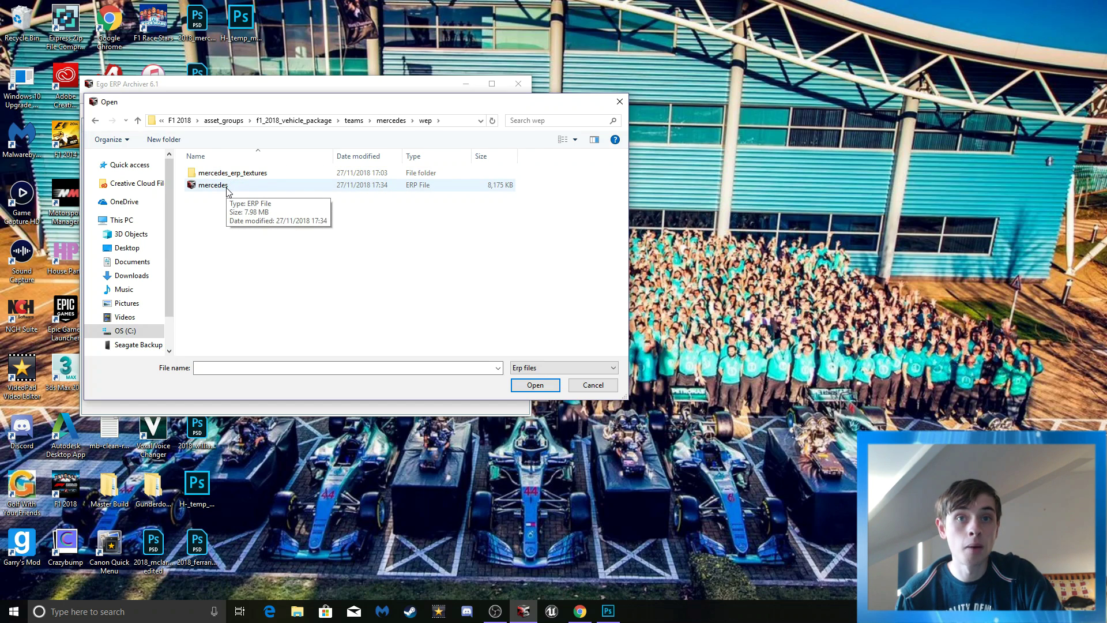
{"action": "double_click", "coordinate": [226, 188]}
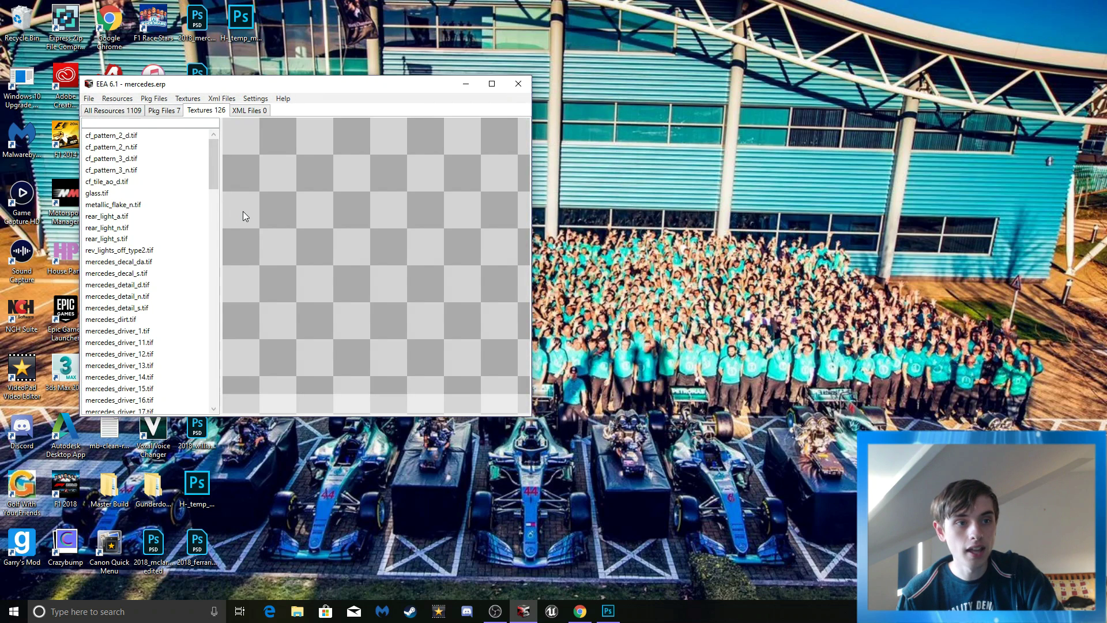
Step: Look through the texture list, previewing several driver number textures and continuing down to the steering wheel textures
{"action": "scroll", "coordinate": [191, 199], "scroll_direction": "down", "scroll_amount": 6}
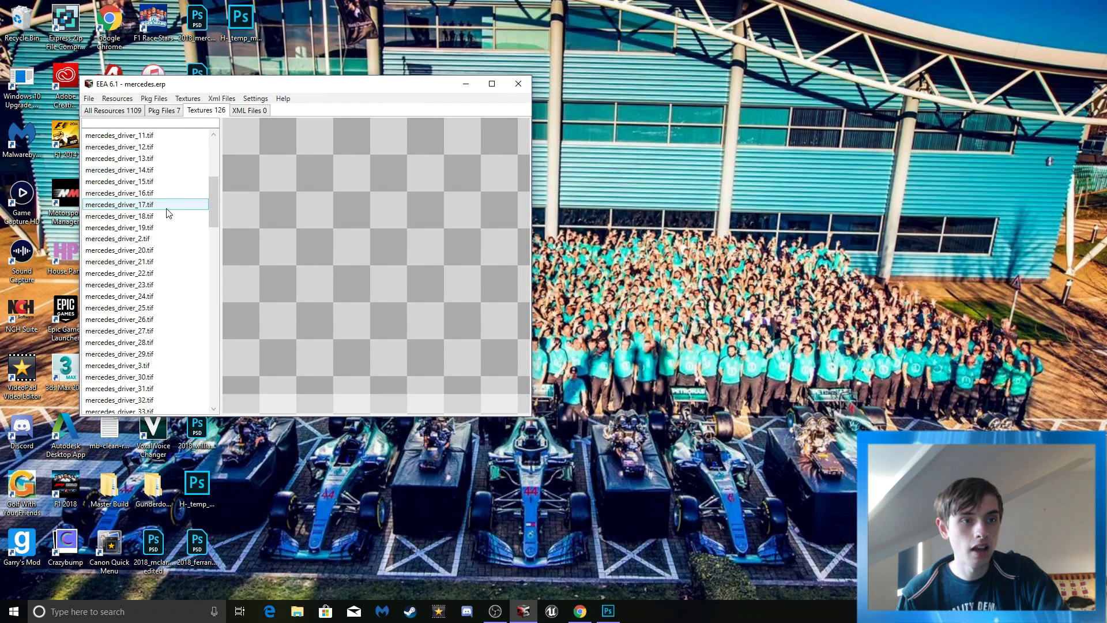
{"action": "left_click", "coordinate": [143, 238]}
{"action": "left_click", "coordinate": [144, 284]}
{"action": "scroll", "coordinate": [173, 242], "scroll_direction": "down", "scroll_amount": 9}
{"action": "scroll", "coordinate": [176, 242], "scroll_direction": "down", "scroll_amount": 16}
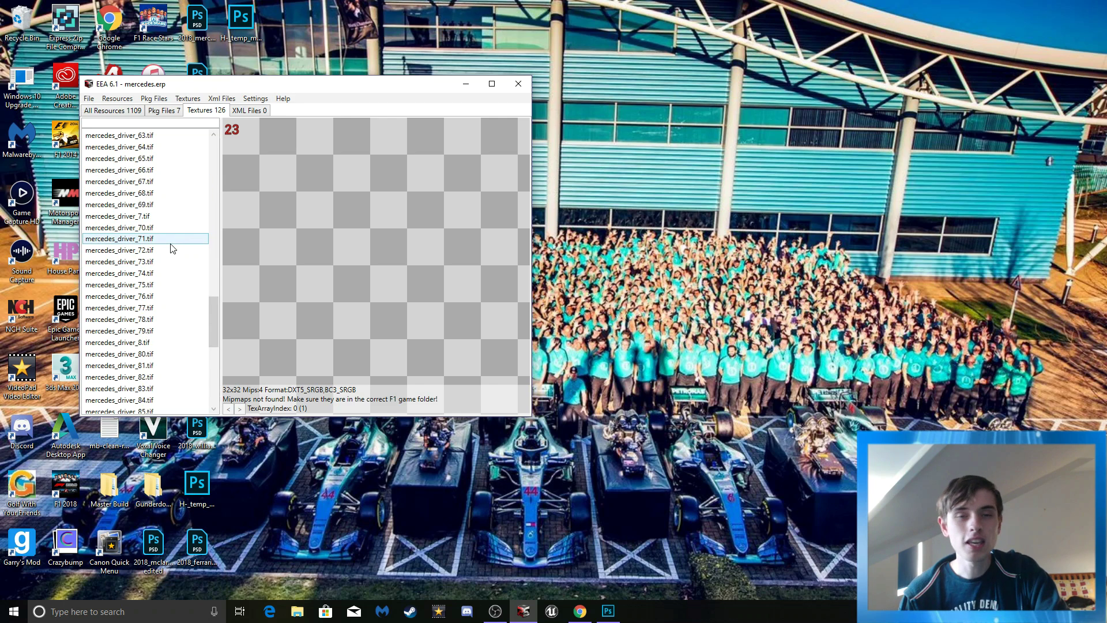
{"action": "left_click", "coordinate": [155, 308]}
{"action": "key", "text": "Down"}
{"action": "key", "text": "Down"}
{"action": "key", "text": "Down"}
{"action": "key", "text": "Down"}
{"action": "key", "text": "Down"}
{"action": "key", "text": "Down"}
{"action": "key", "text": "Down"}
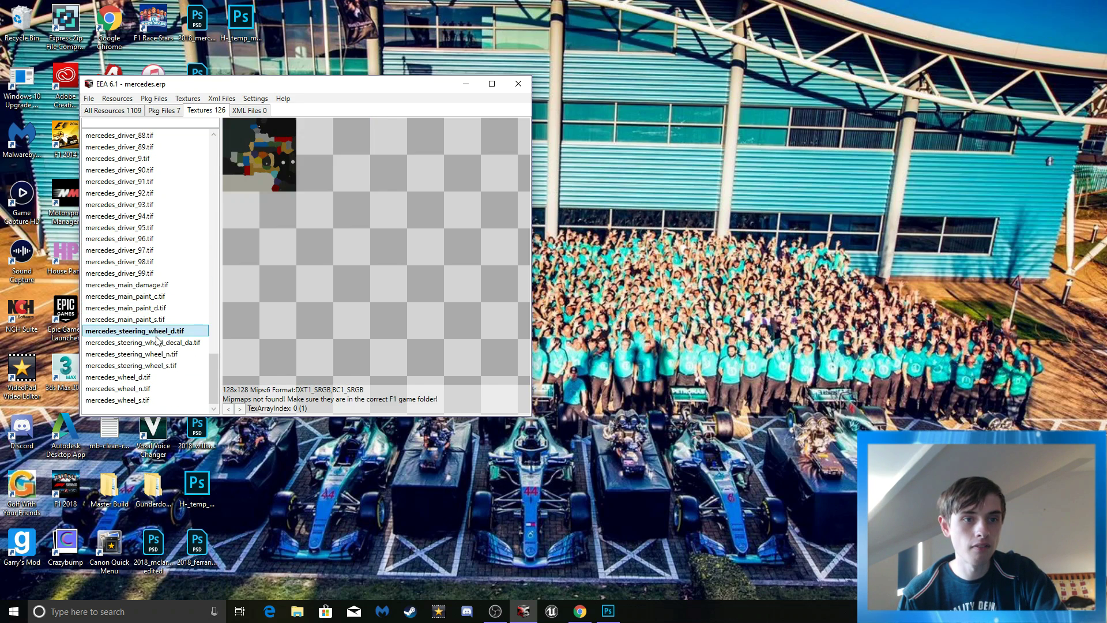
Step: Compare the previews of mercedes_main_paint_d.tif and mercedes_main_paint_c.tif
{"action": "left_click", "coordinate": [147, 309]}
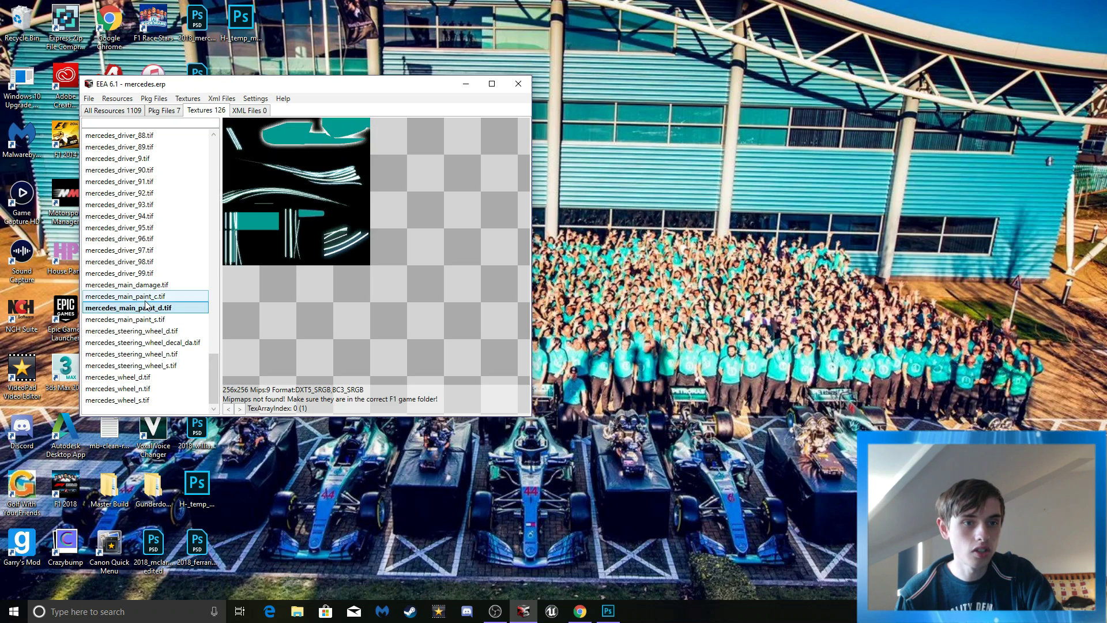
{"action": "key", "text": "Up"}
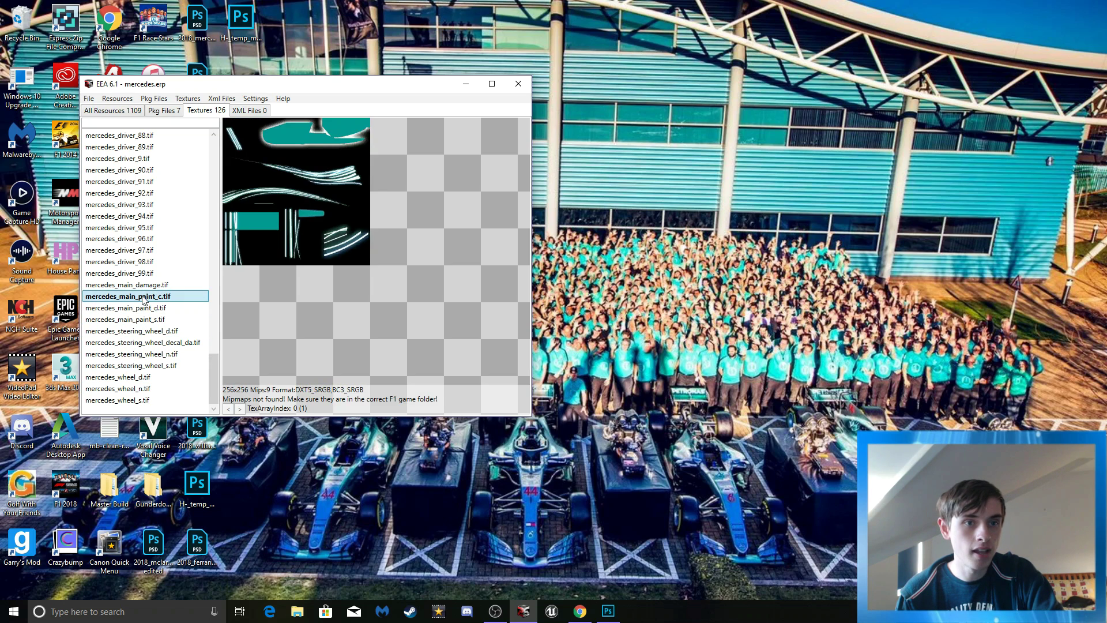
{"action": "key", "text": "Down"}
{"action": "key", "text": "Up"}
{"action": "key", "text": "Down"}
{"action": "key", "text": "Up"}
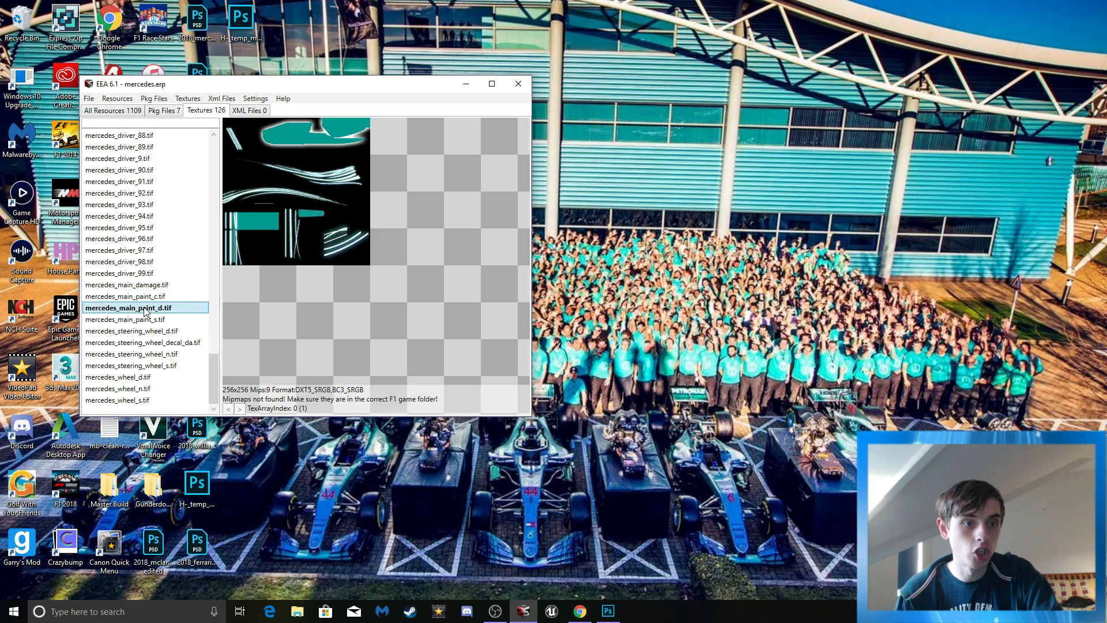
{"action": "key", "text": "Down"}
{"action": "key", "text": "Up"}
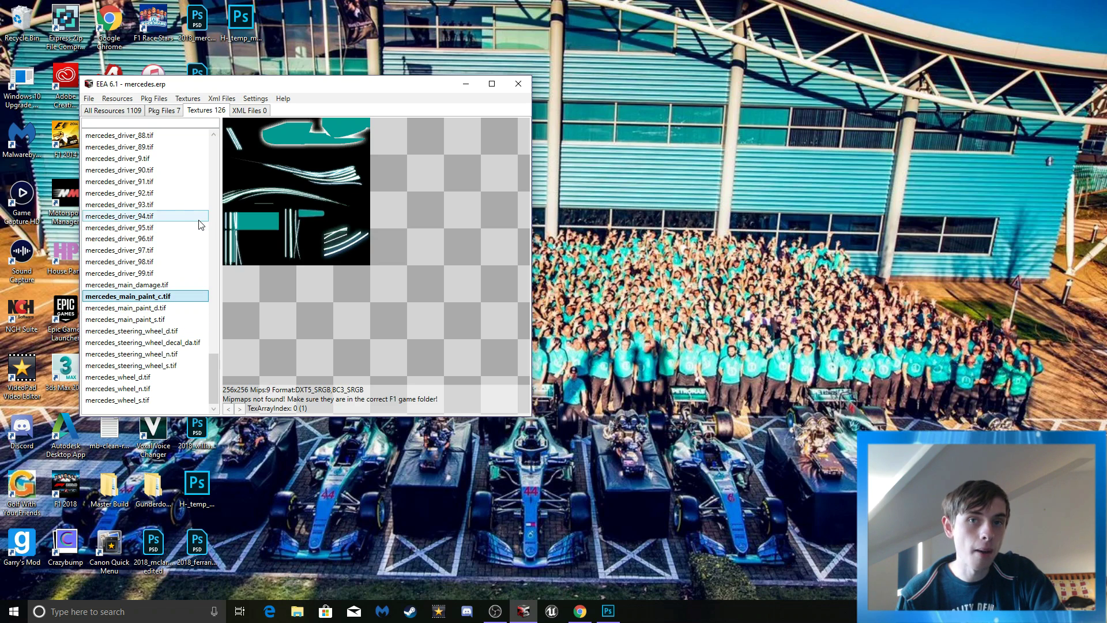
Step: Check the Mercedes livery files in File Explorer under F1 2018 Mods, The F1 Journey Season 3, Liveries on the Seagate drive, and minimise it
{"action": "left_click", "coordinate": [297, 611]}
{"action": "scroll", "coordinate": [219, 346], "scroll_direction": "down", "scroll_amount": 2}
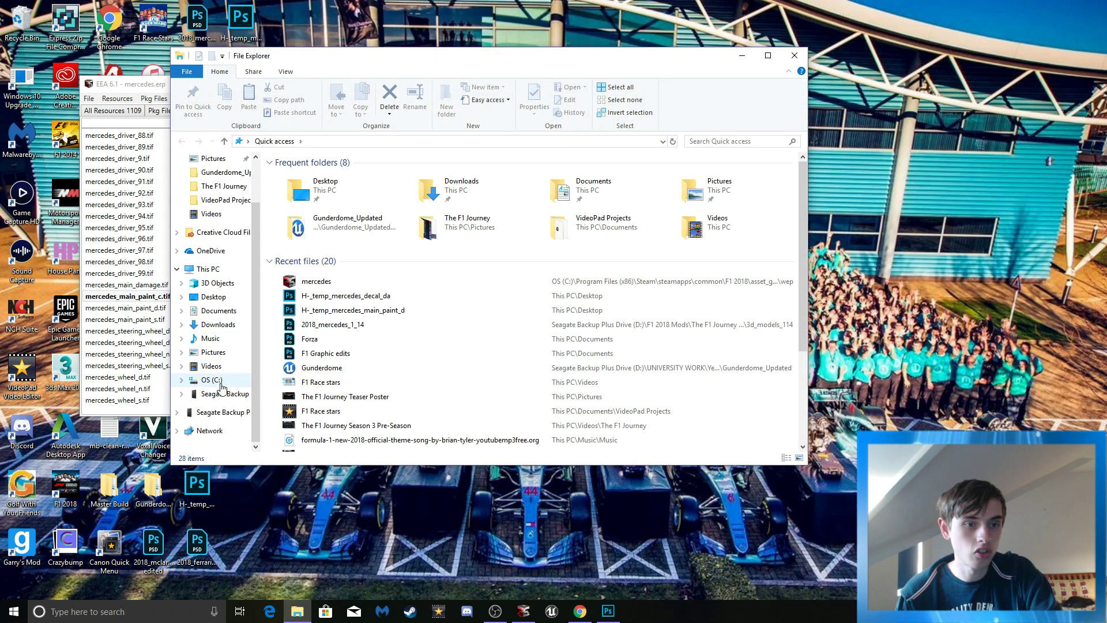
{"action": "left_click", "coordinate": [225, 393]}
{"action": "double_click", "coordinate": [499, 271]}
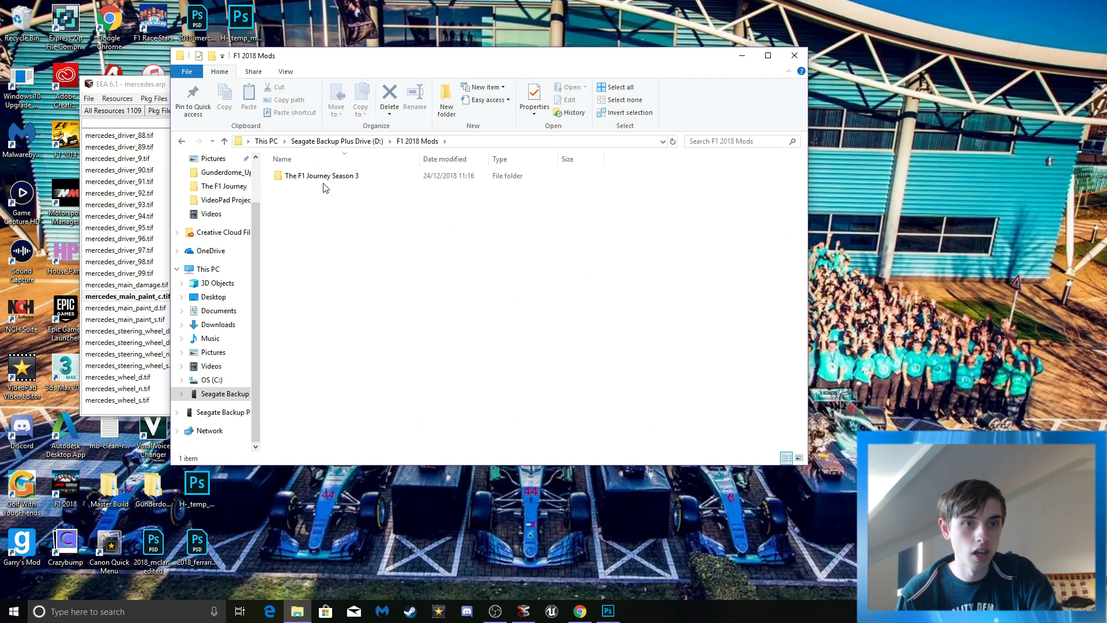
{"action": "double_click", "coordinate": [322, 179]}
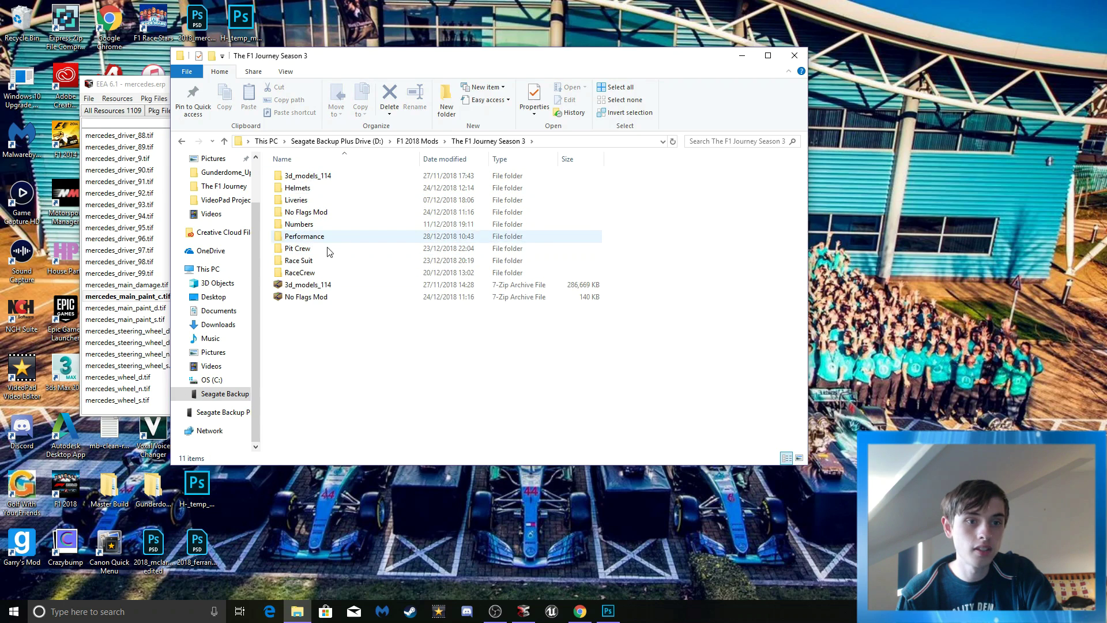
{"action": "double_click", "coordinate": [315, 196]}
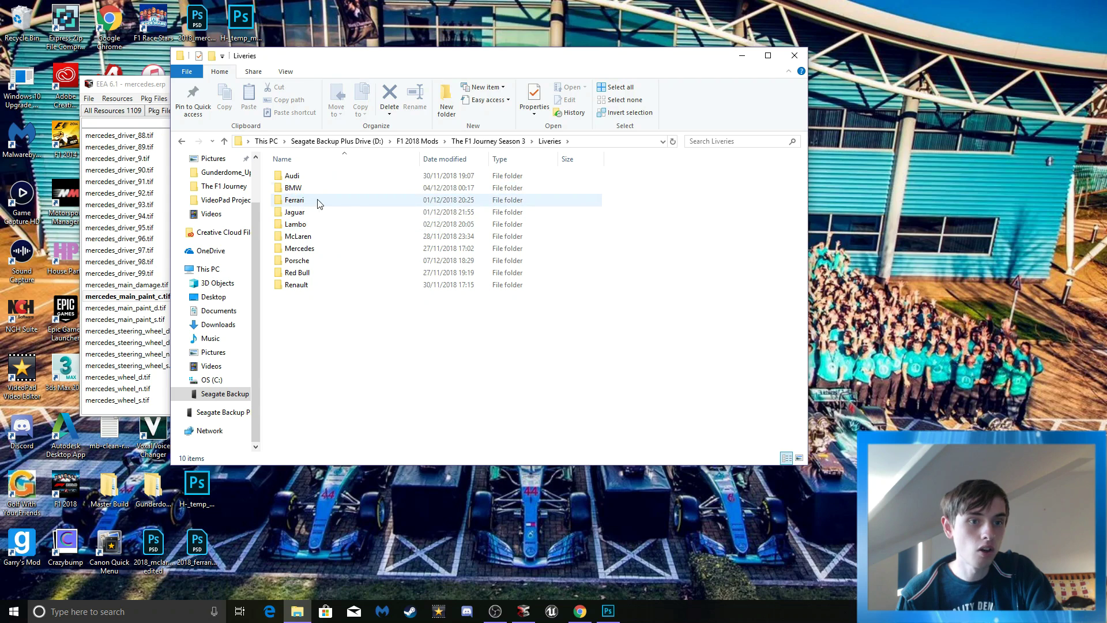
{"action": "left_click", "coordinate": [308, 252]}
{"action": "key", "text": "Return"}
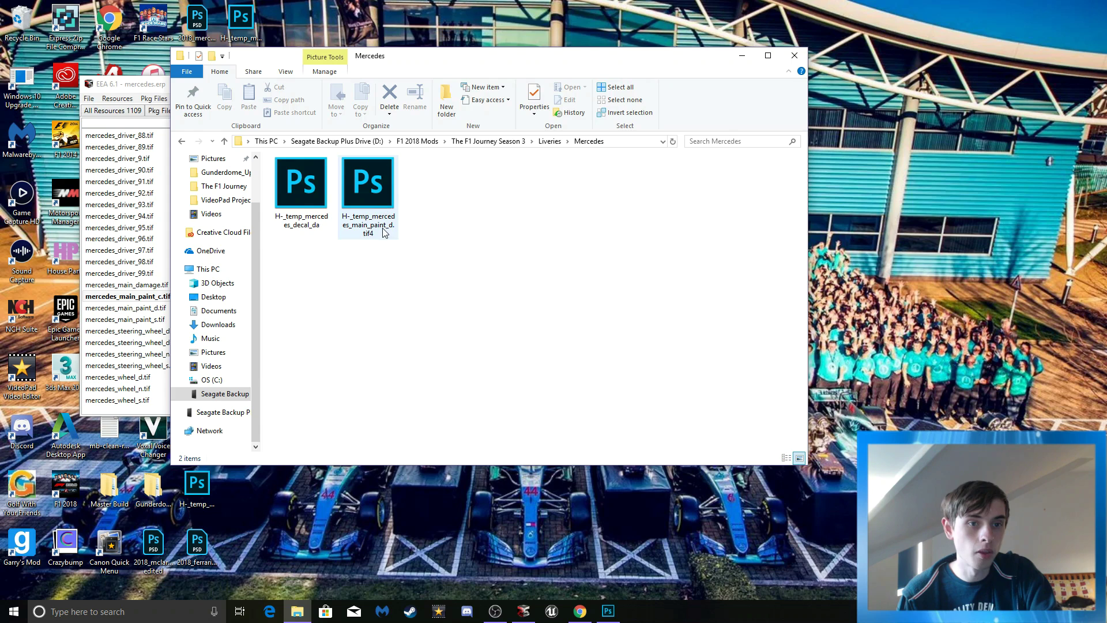
{"action": "left_click", "coordinate": [742, 55]}
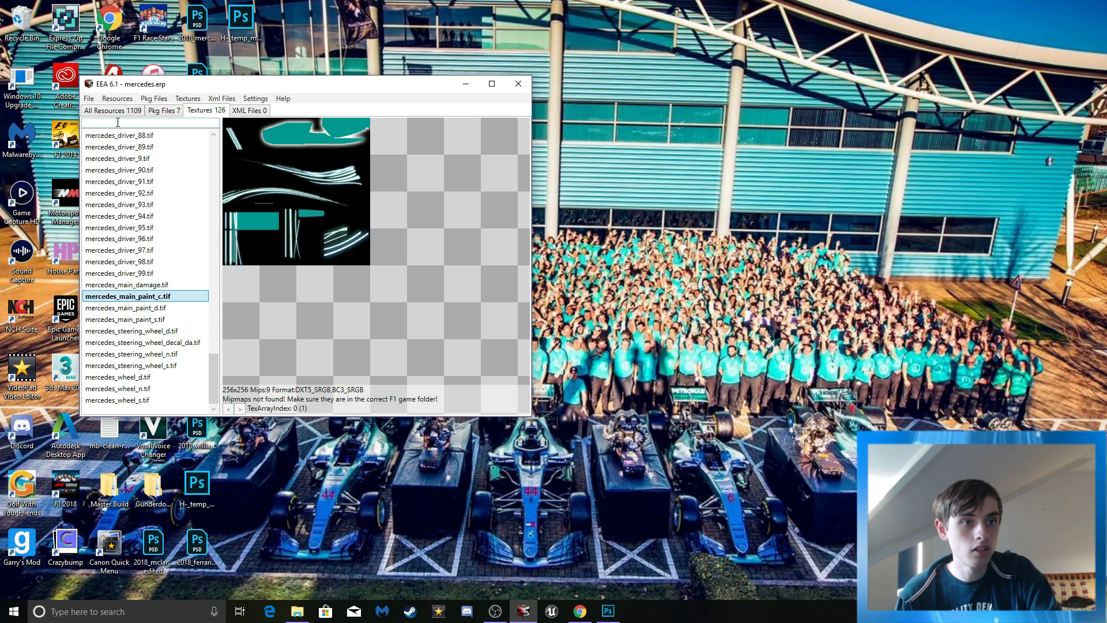
Step: Filter the textures by "paint" and preview mercedes_main_paint_d.tif and mercedes_main_paint_s.tif
{"action": "scroll", "coordinate": [147, 323], "scroll_direction": "up", "scroll_amount": 12}
{"action": "scroll", "coordinate": [146, 248], "scroll_direction": "up", "scroll_amount": 20}
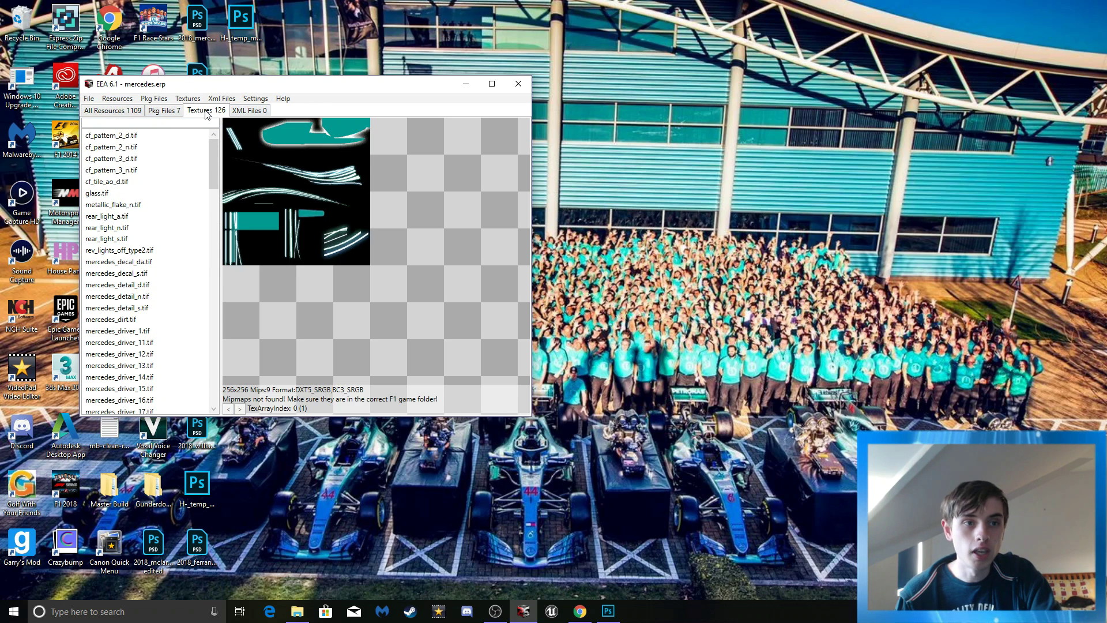
{"action": "left_click", "coordinate": [186, 121]}
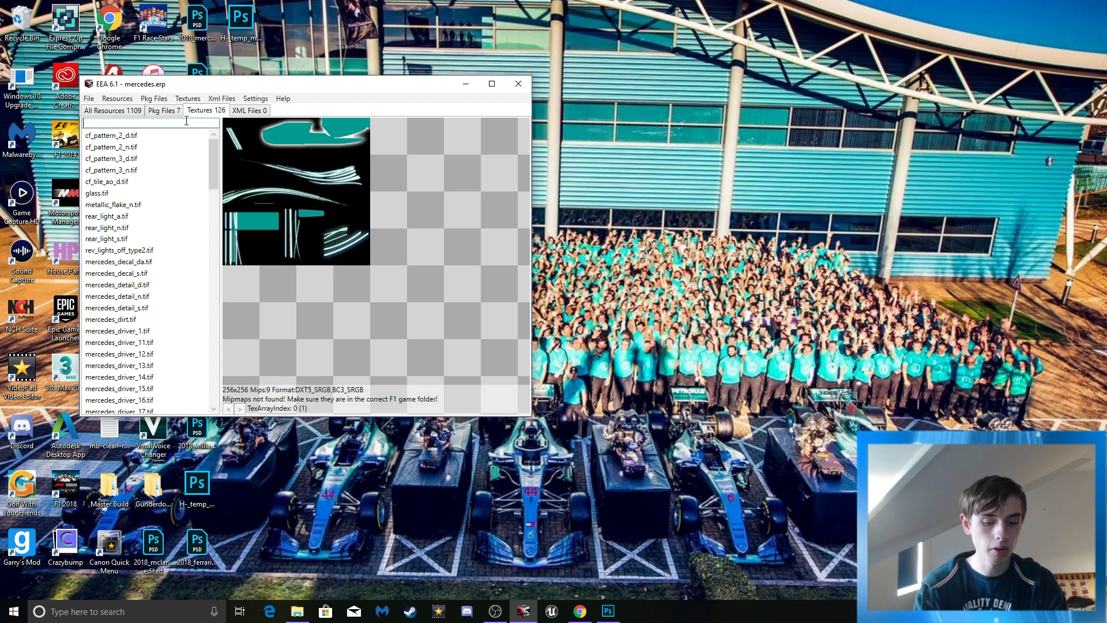
{"action": "type", "text": "paint"}
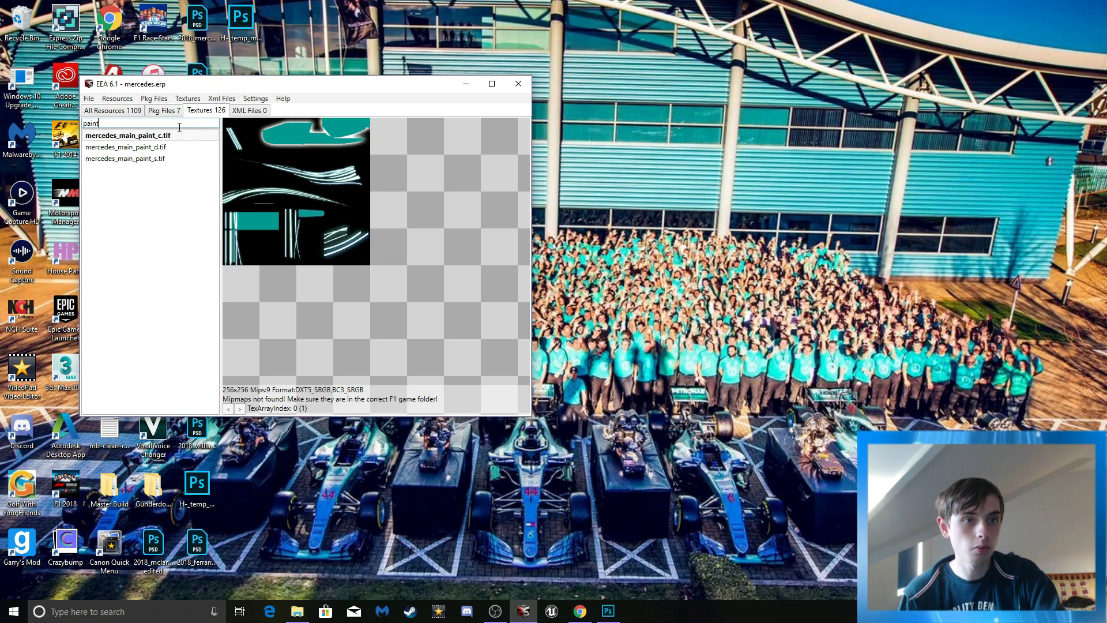
{"action": "left_click", "coordinate": [173, 147]}
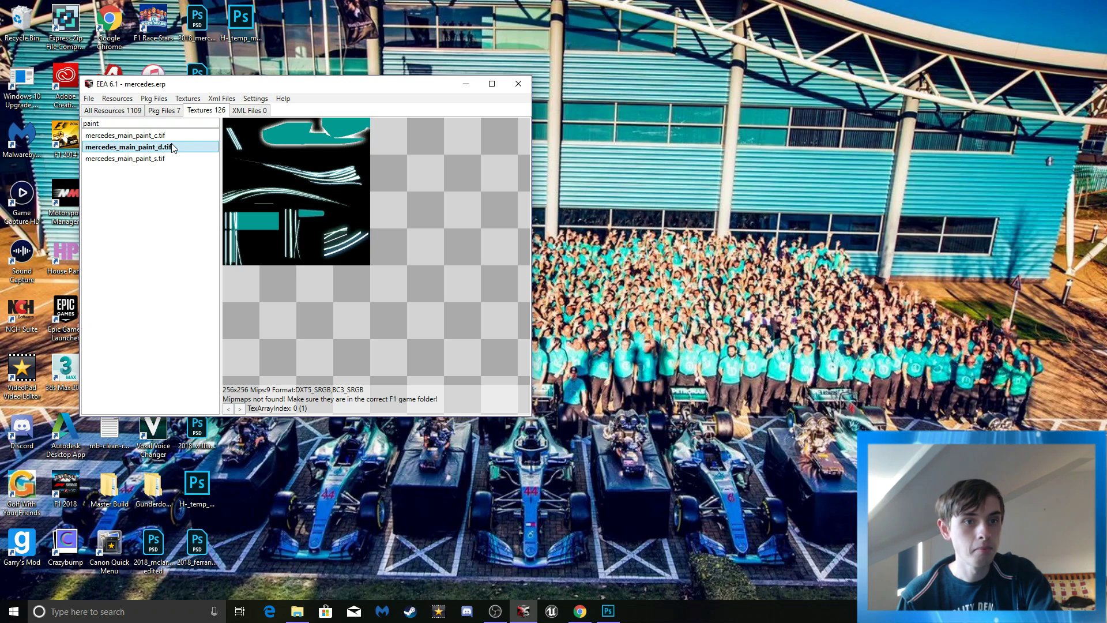
{"action": "left_click", "coordinate": [174, 159]}
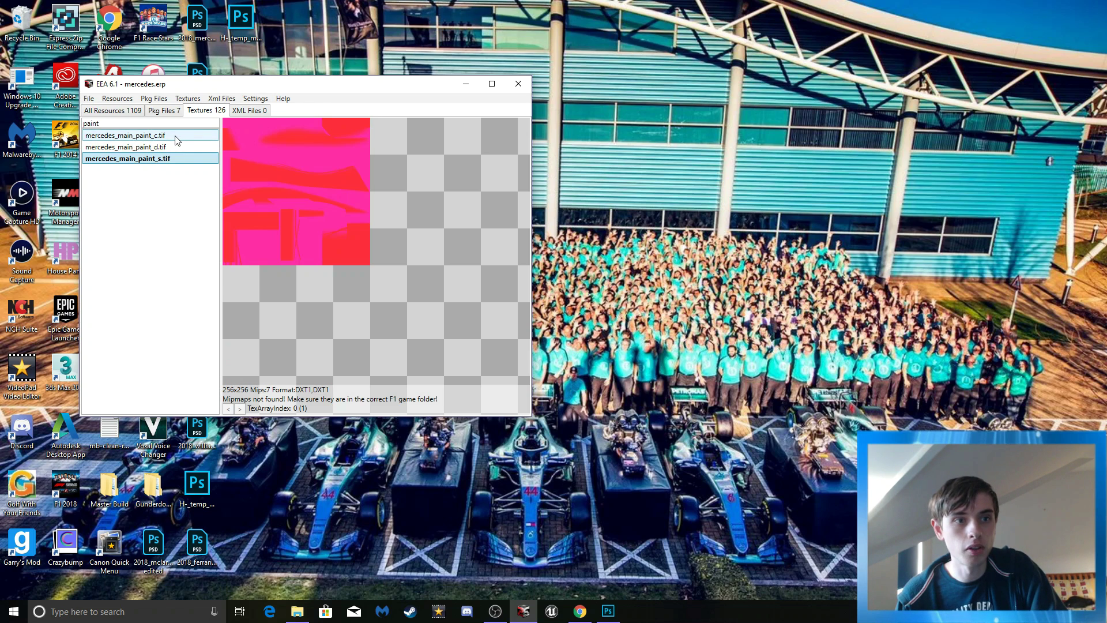
Step: Import the H-_temp_mercedes_main_paint_d DDS file from the Desktop into the mercedes_main_paint_c.tif texture
{"action": "left_click", "coordinate": [177, 138]}
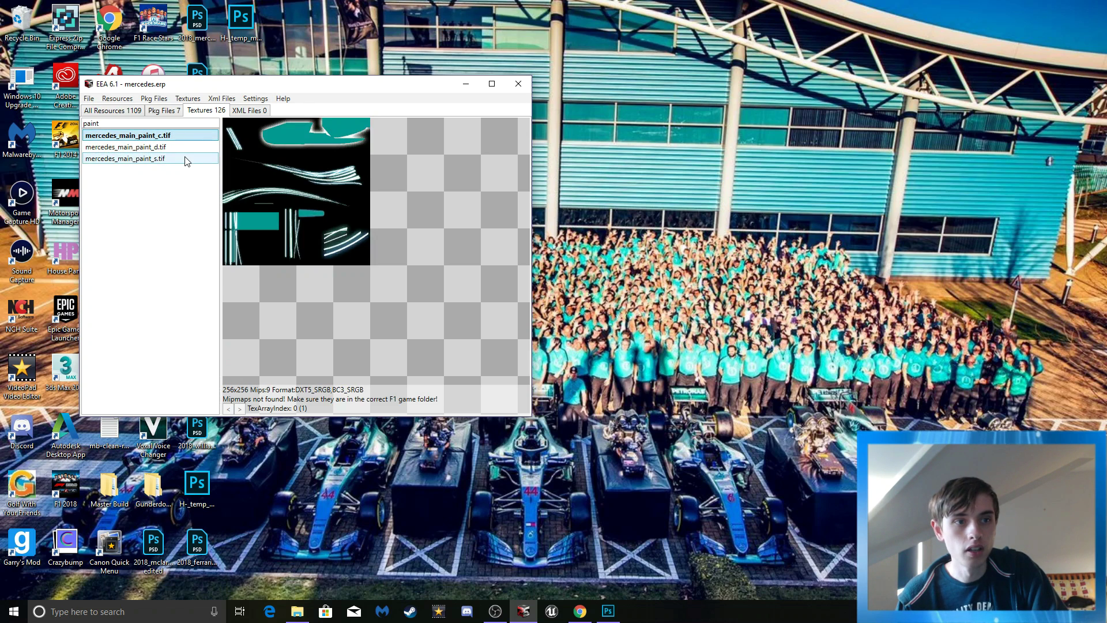
{"action": "left_click", "coordinate": [188, 98]}
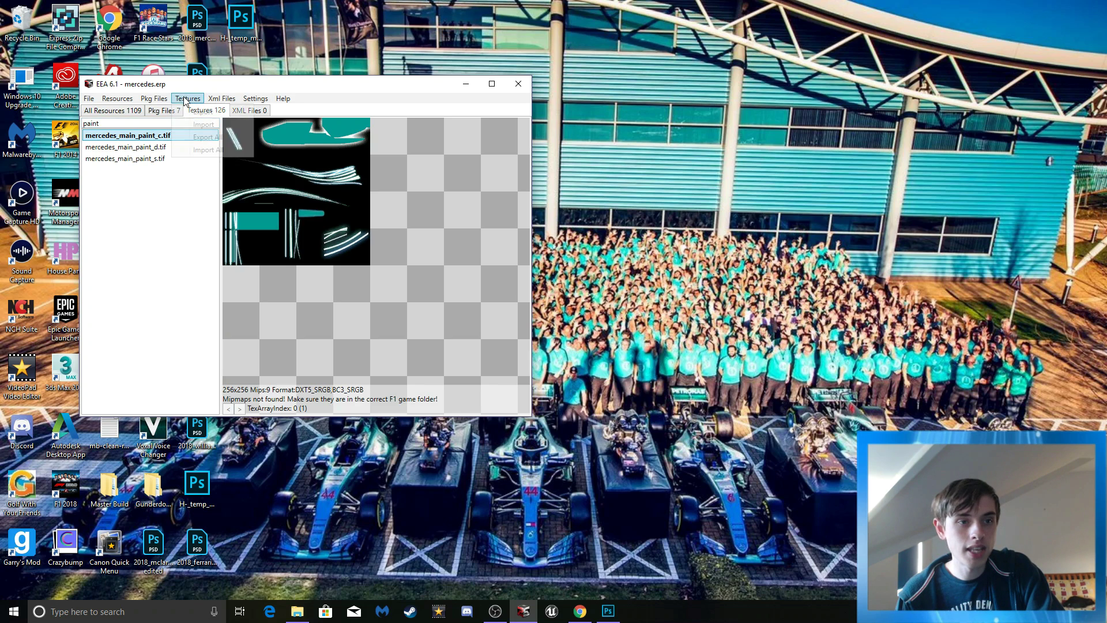
{"action": "left_click", "coordinate": [203, 126]}
{"action": "scroll", "coordinate": [141, 278], "scroll_direction": "down", "scroll_amount": 2}
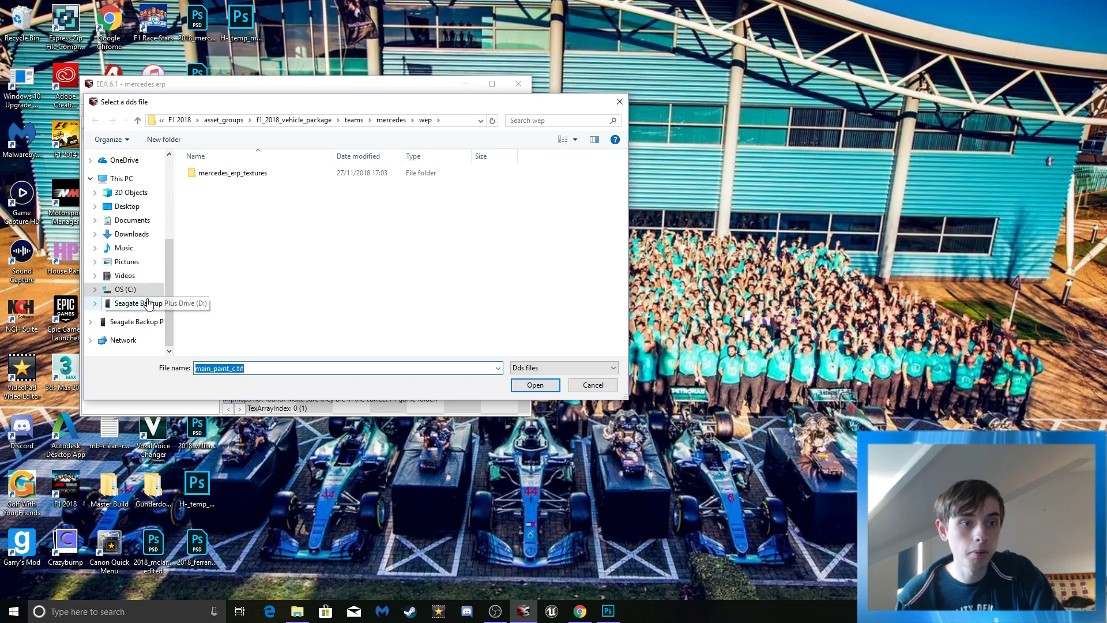
{"action": "left_click", "coordinate": [127, 206]}
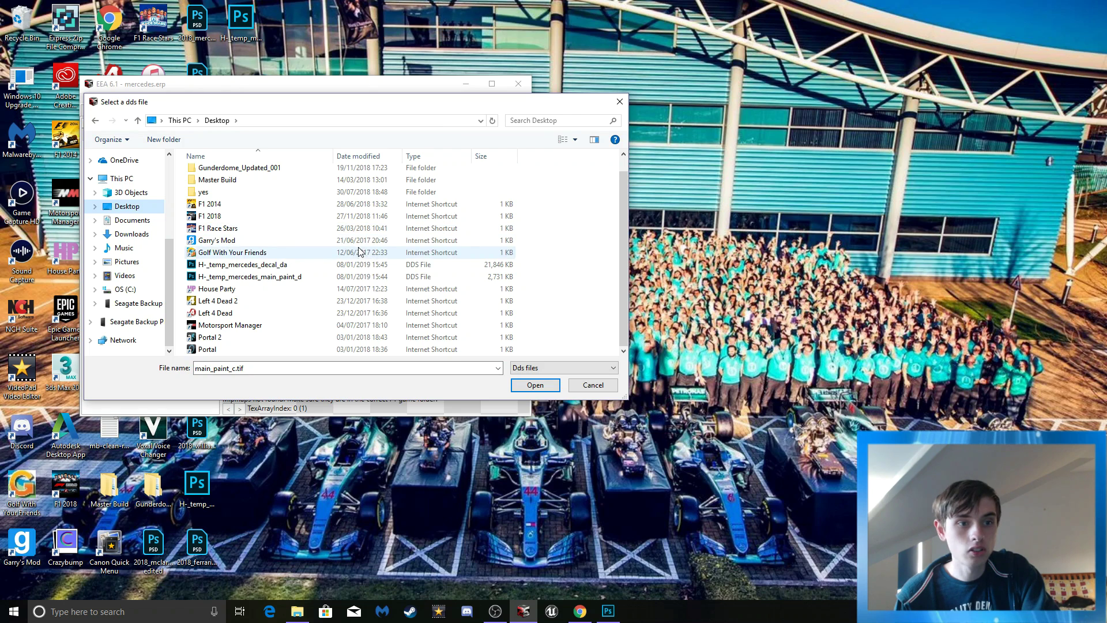
{"action": "double_click", "coordinate": [259, 277]}
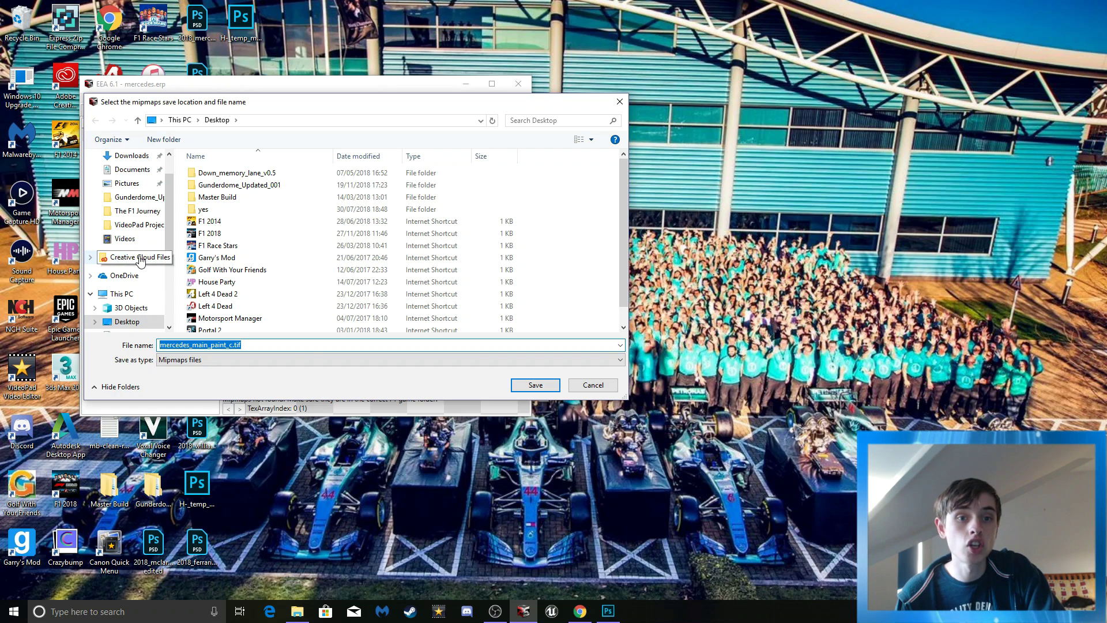
Step: Browse the mipmaps save location for mercedes_main_paint_c.tif to C:\Program Files (x86)\Steam\steamapps\common\F1 2018
{"action": "scroll", "coordinate": [141, 260], "scroll_direction": "down", "scroll_amount": 1}
{"action": "scroll", "coordinate": [138, 268], "scroll_direction": "down", "scroll_amount": 3}
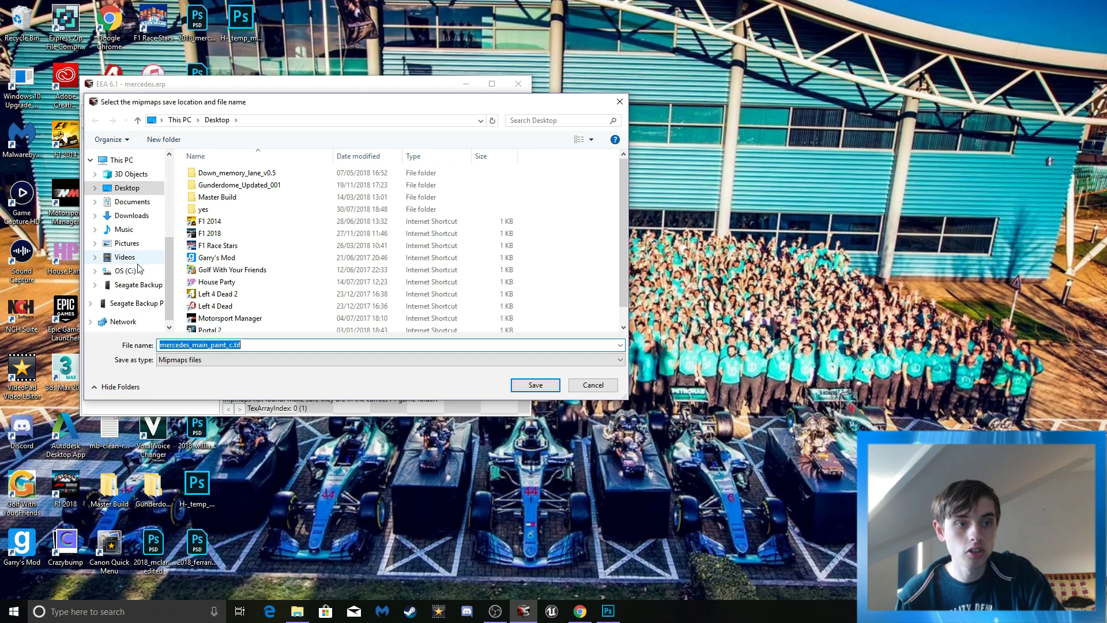
{"action": "left_click", "coordinate": [127, 271]}
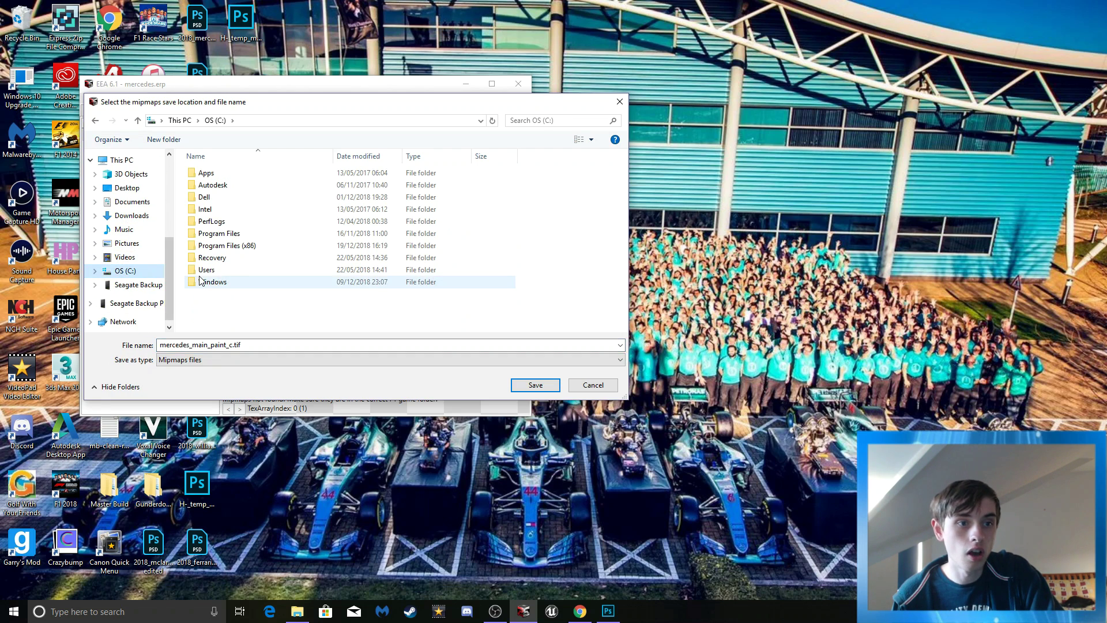
{"action": "double_click", "coordinate": [222, 247]}
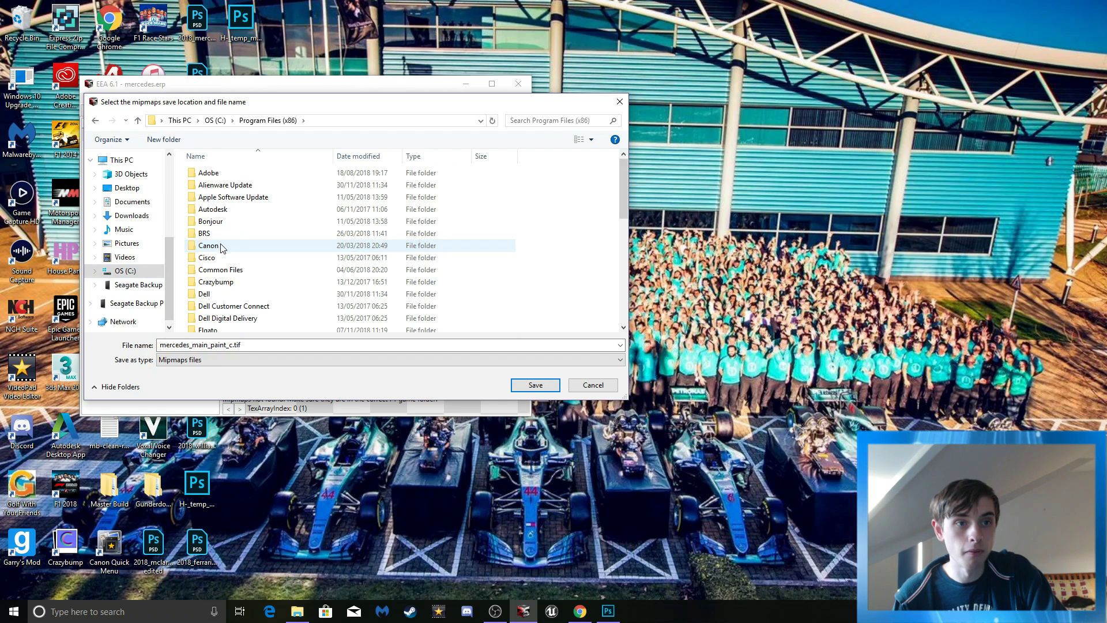
{"action": "scroll", "coordinate": [222, 248], "scroll_direction": "down", "scroll_amount": 5}
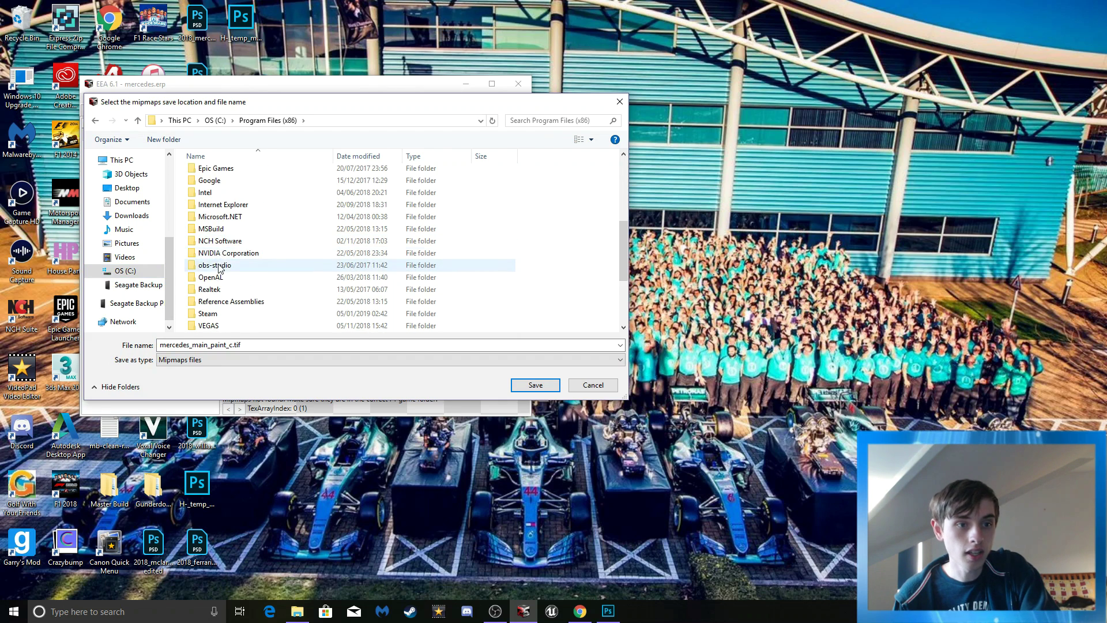
{"action": "scroll", "coordinate": [219, 262], "scroll_direction": "down", "scroll_amount": 2}
{"action": "double_click", "coordinate": [209, 240]}
{"action": "scroll", "coordinate": [212, 247], "scroll_direction": "down", "scroll_amount": 3}
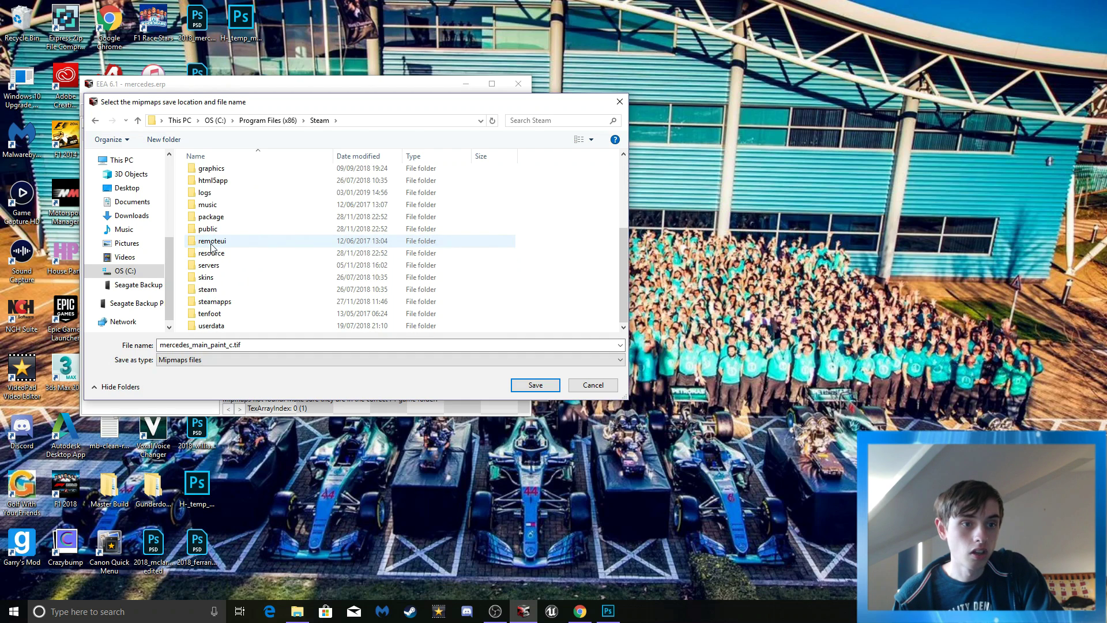
{"action": "double_click", "coordinate": [224, 302]}
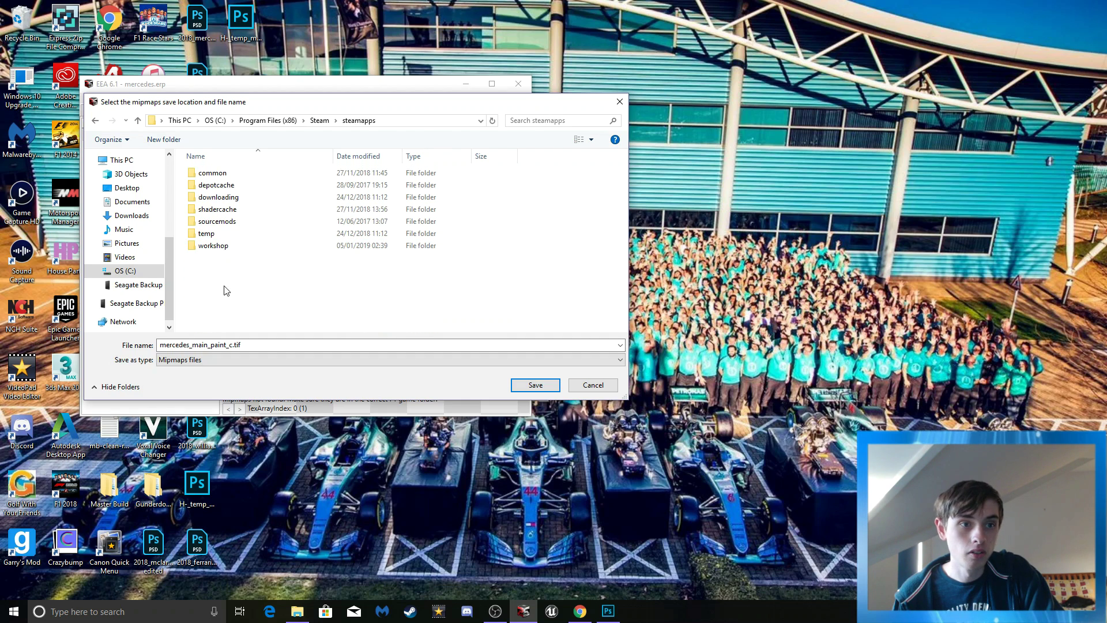
{"action": "double_click", "coordinate": [211, 172]}
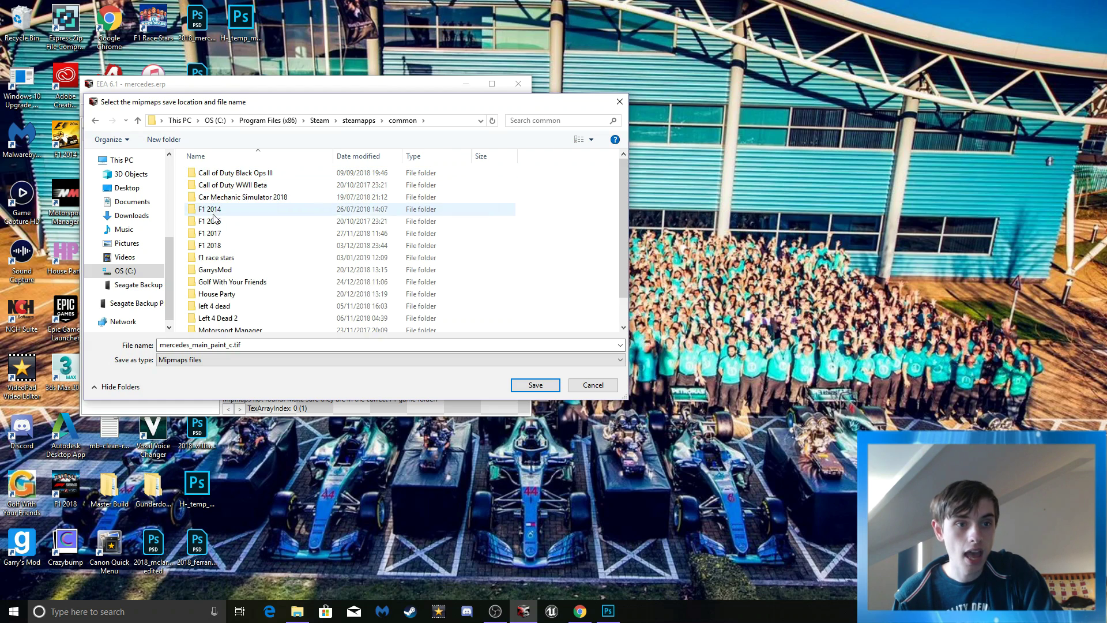
{"action": "double_click", "coordinate": [209, 245]}
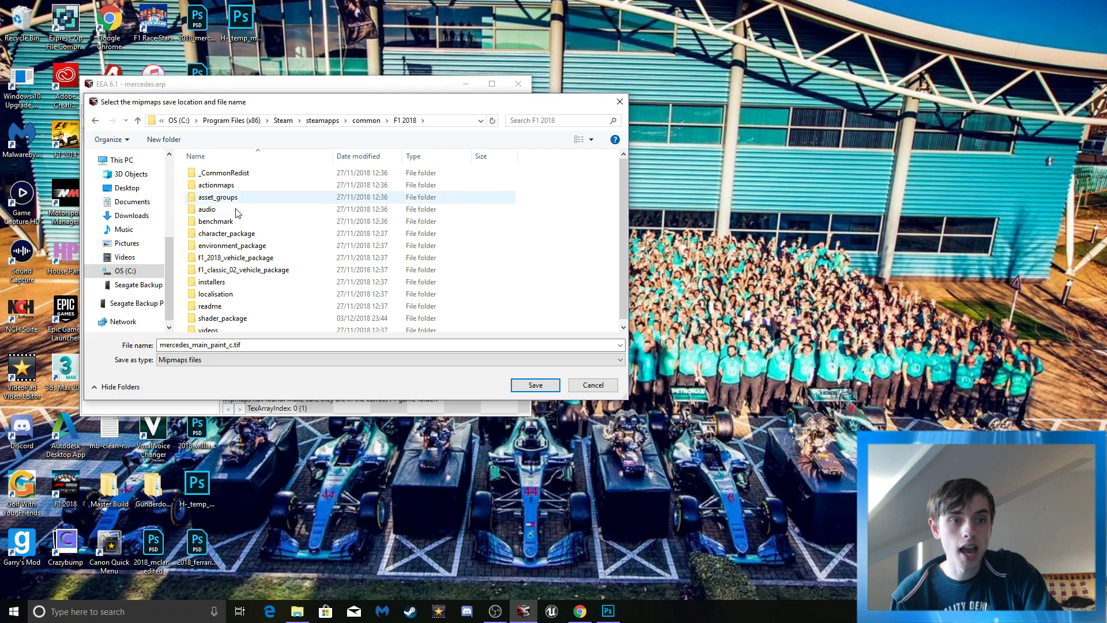
Step: Save the mercedes_main_paint_c.tif mipmaps in f1_2018_vehicle_package\teams\mercedes\textures, replacing the existing file
{"action": "double_click", "coordinate": [248, 260]}
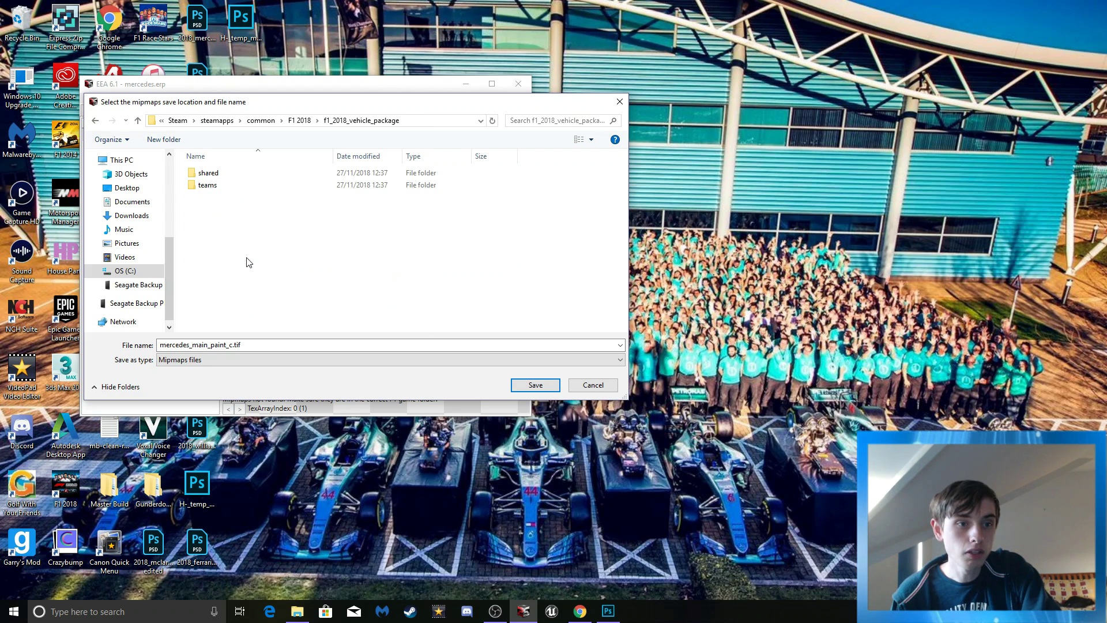
{"action": "double_click", "coordinate": [211, 191]}
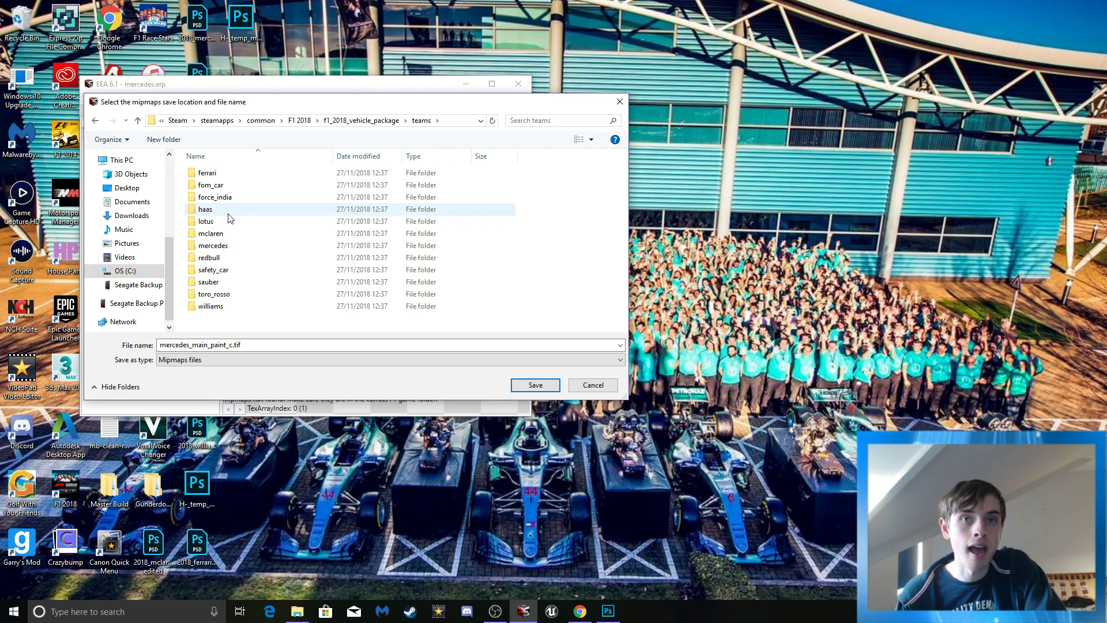
{"action": "double_click", "coordinate": [224, 248]}
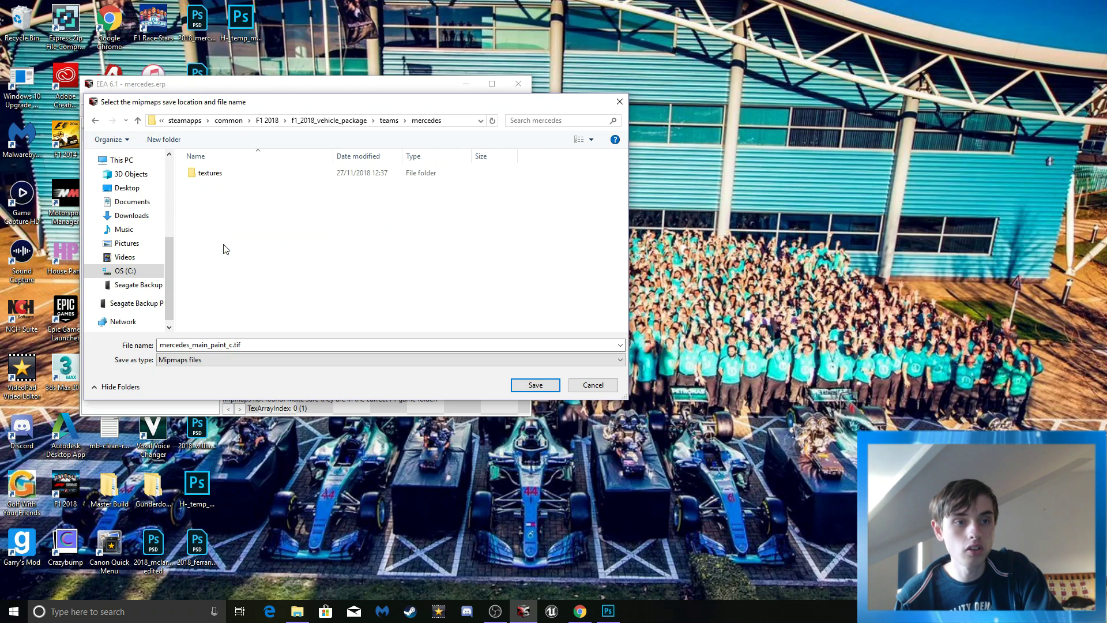
{"action": "double_click", "coordinate": [214, 177]}
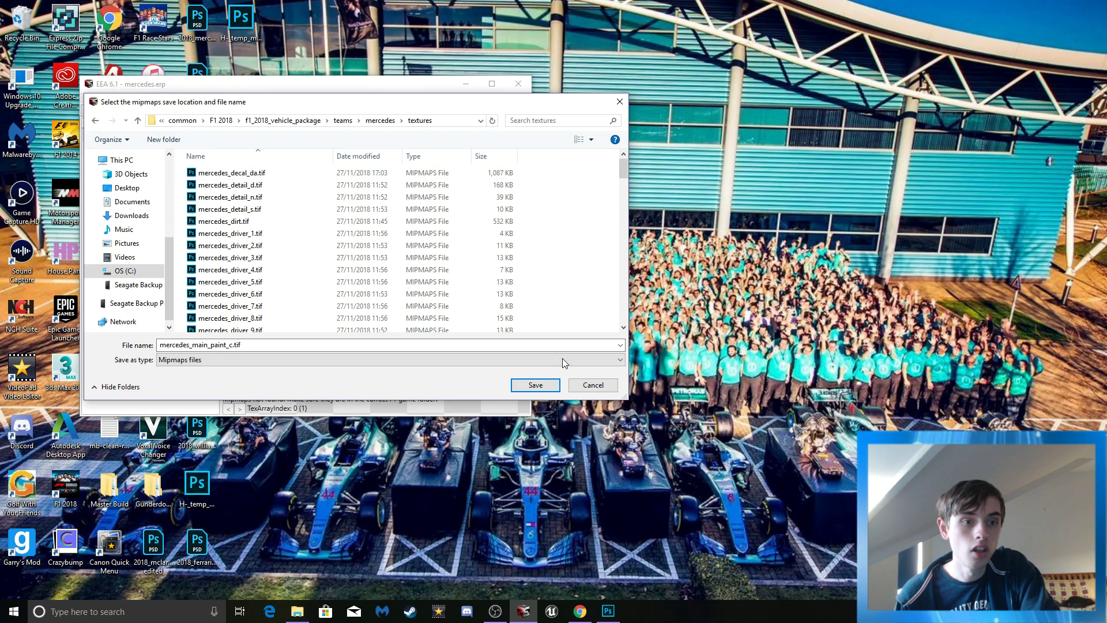
{"action": "left_click", "coordinate": [532, 387]}
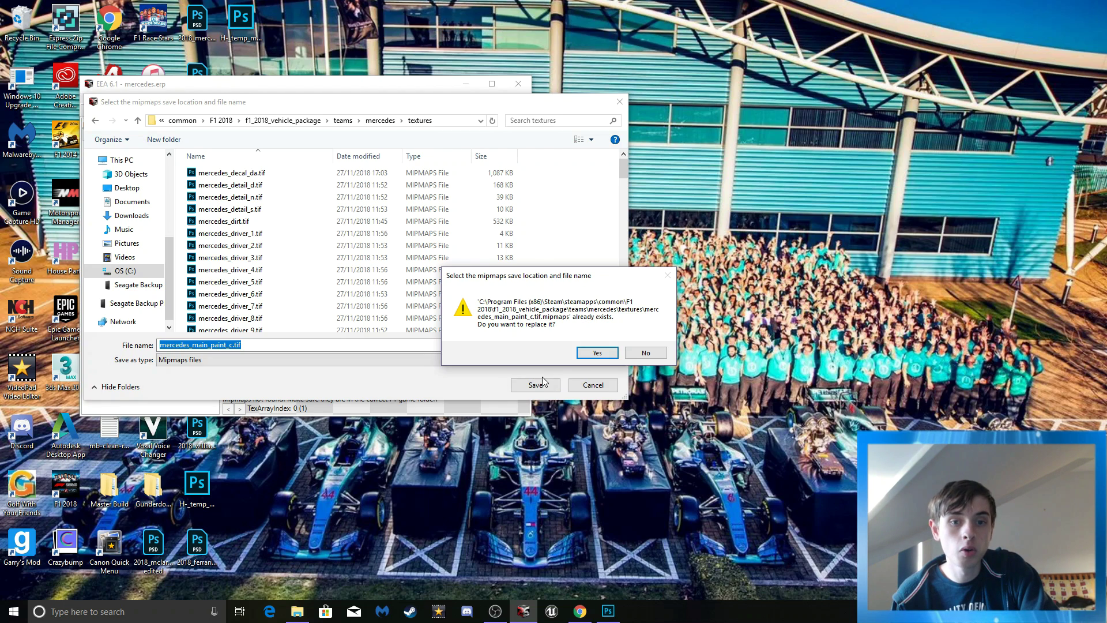
{"action": "left_click", "coordinate": [596, 353]}
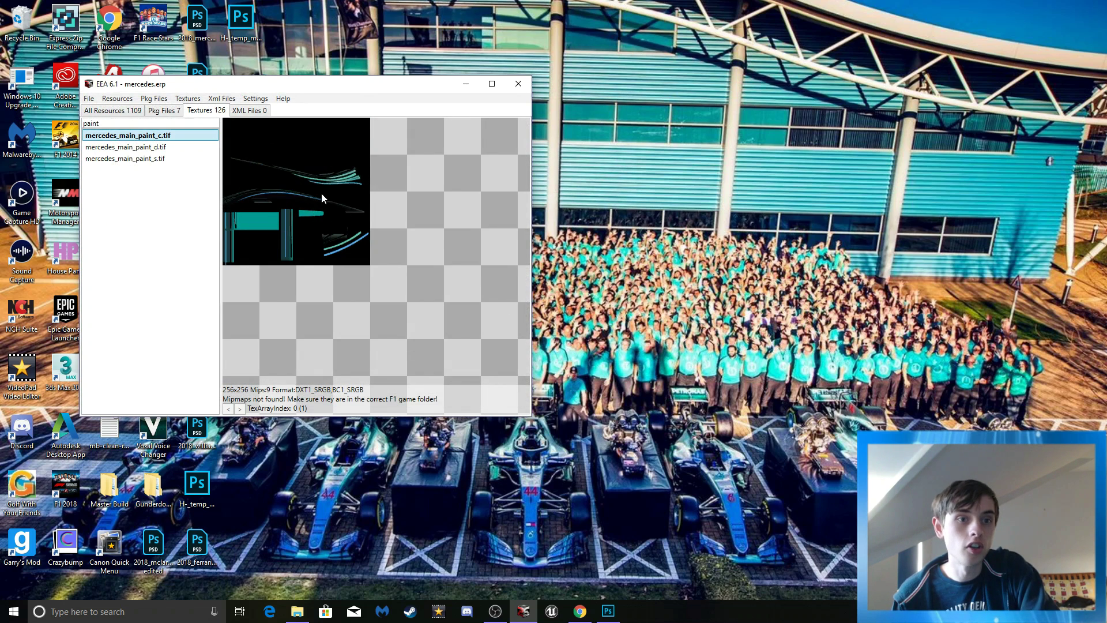
Step: Import the H-_temp_mercedes_main_paint_d DDS file from the Desktop into the mercedes_main_paint_d.tif texture
{"action": "left_click", "coordinate": [191, 147]}
{"action": "left_click", "coordinate": [188, 99]}
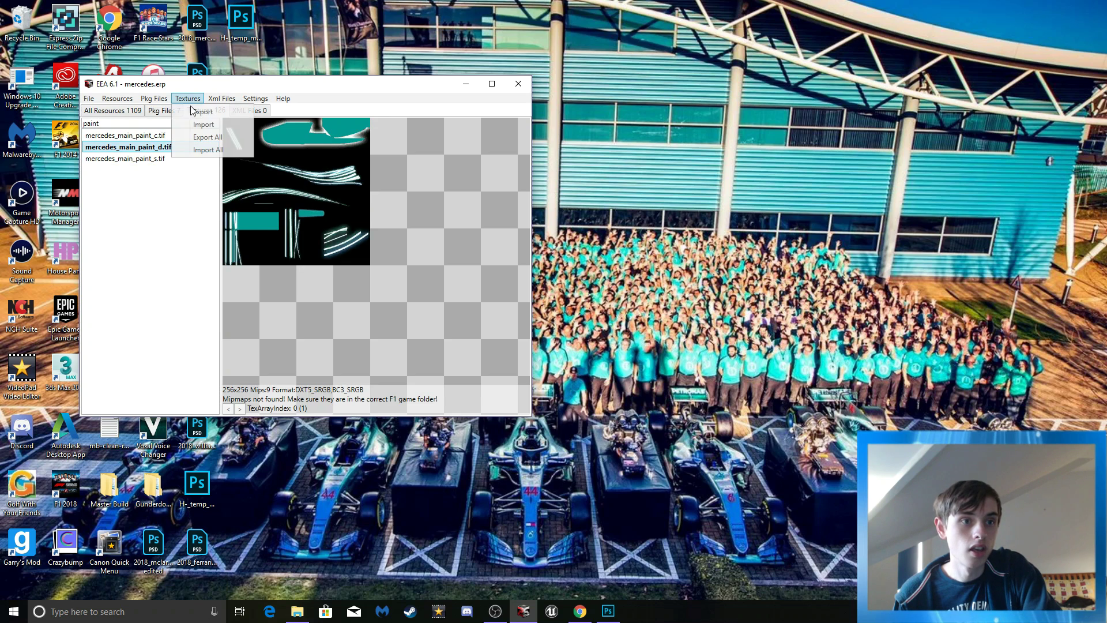
{"action": "left_click", "coordinate": [199, 137]}
{"action": "scroll", "coordinate": [143, 273], "scroll_direction": "down", "scroll_amount": 2}
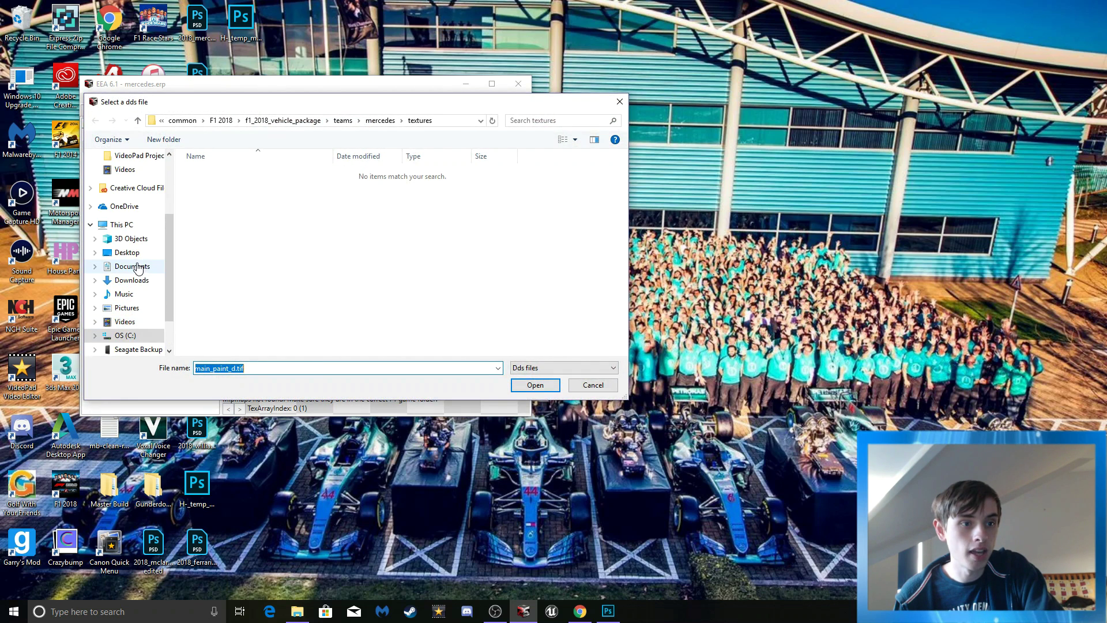
{"action": "left_click", "coordinate": [118, 251]}
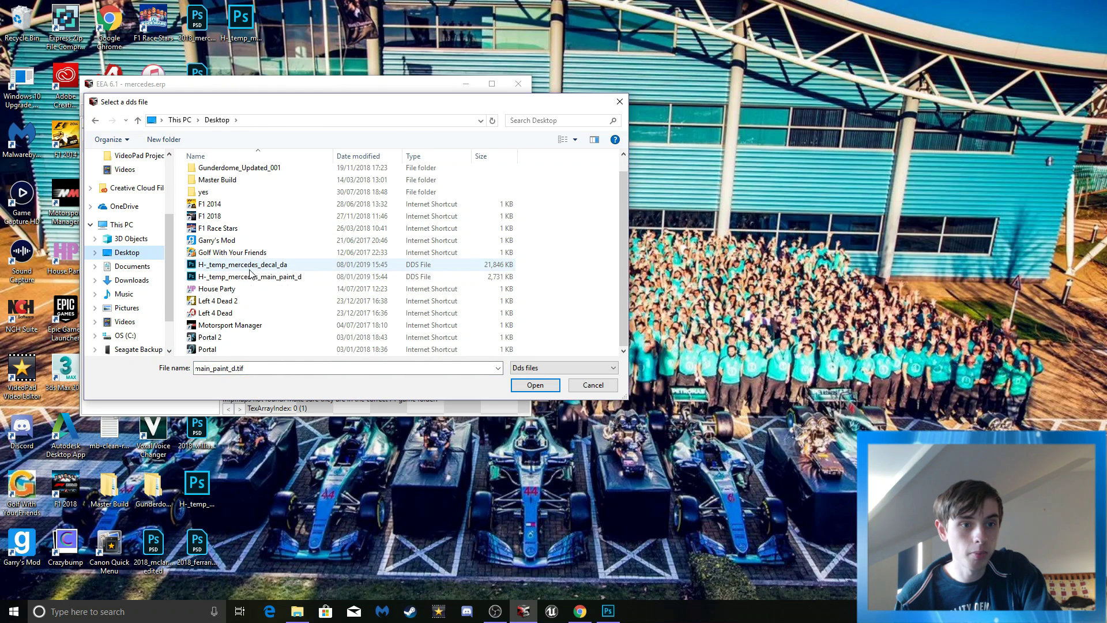
{"action": "double_click", "coordinate": [250, 293]}
Step: Browse the mipmaps save location for mercedes_main_paint_d.tif to C:\Program Files (x86)\Steam\steamapps\common\F1 2018
{"action": "scroll", "coordinate": [148, 271], "scroll_direction": "up", "scroll_amount": 3}
{"action": "scroll", "coordinate": [144, 277], "scroll_direction": "down", "scroll_amount": 3}
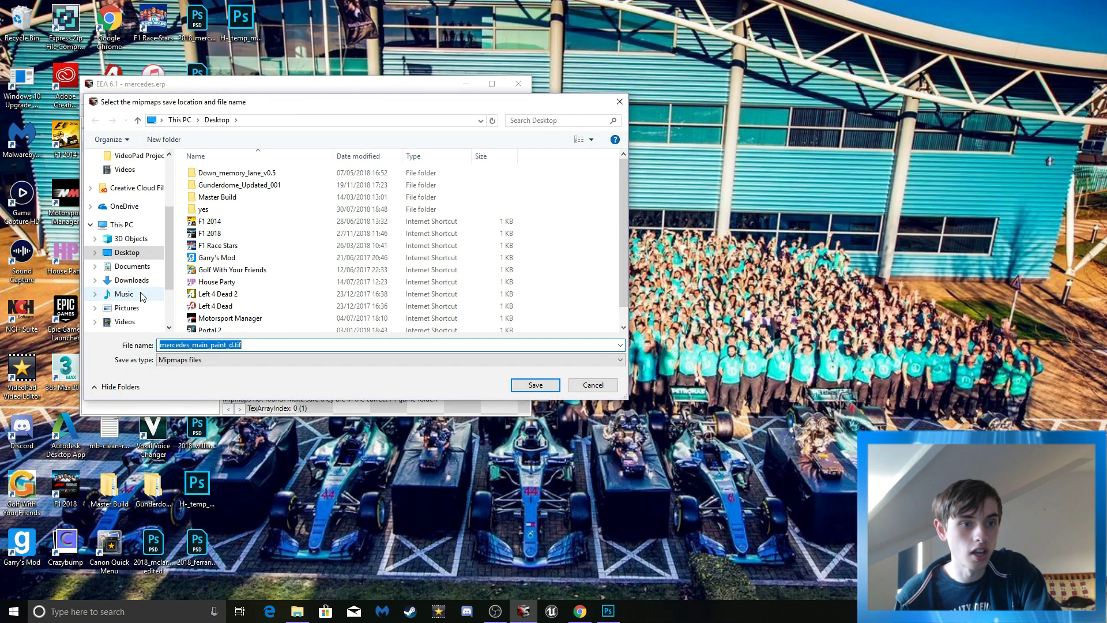
{"action": "left_click", "coordinate": [125, 289]}
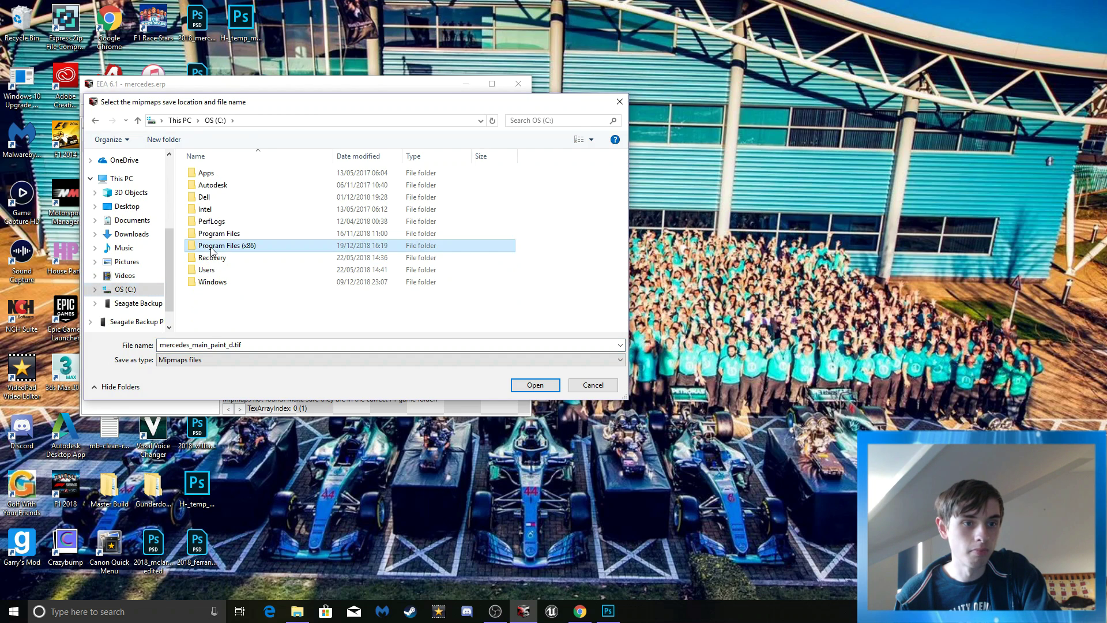
{"action": "double_click", "coordinate": [231, 245]}
{"action": "double_click", "coordinate": [208, 208]}
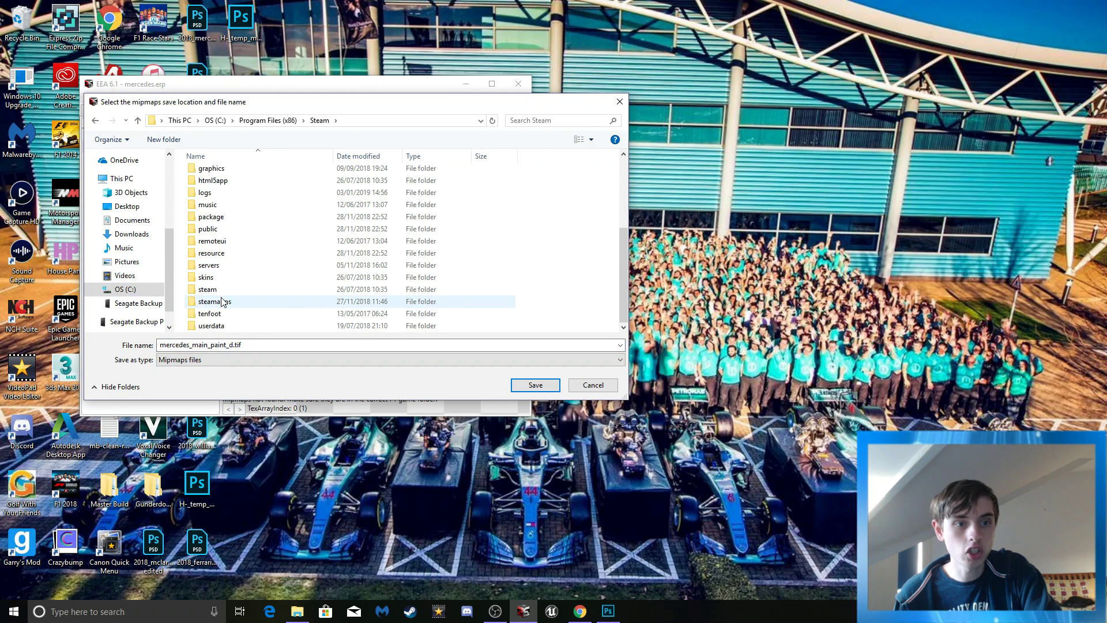
{"action": "double_click", "coordinate": [225, 297]}
{"action": "double_click", "coordinate": [215, 181]}
{"action": "double_click", "coordinate": [214, 245]}
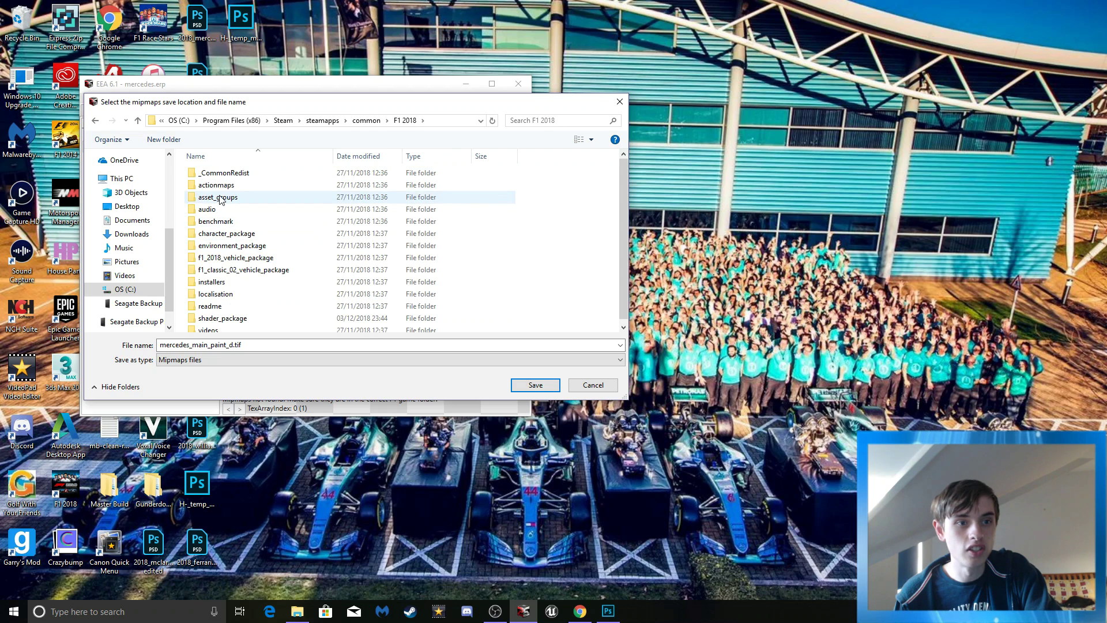
Step: Save the mercedes_main_paint_d.tif mipmaps in f1_2018_vehicle_package\teams\mercedes\textures, replacing the existing file
{"action": "double_click", "coordinate": [219, 256]}
{"action": "double_click", "coordinate": [207, 185]}
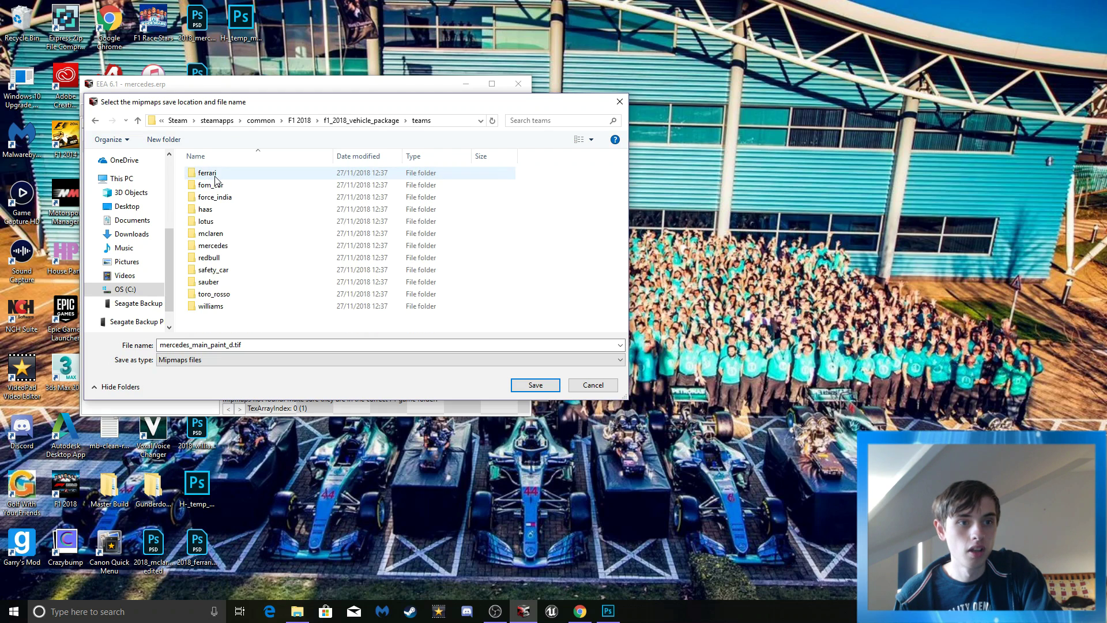
{"action": "double_click", "coordinate": [216, 246]}
{"action": "double_click", "coordinate": [210, 173]}
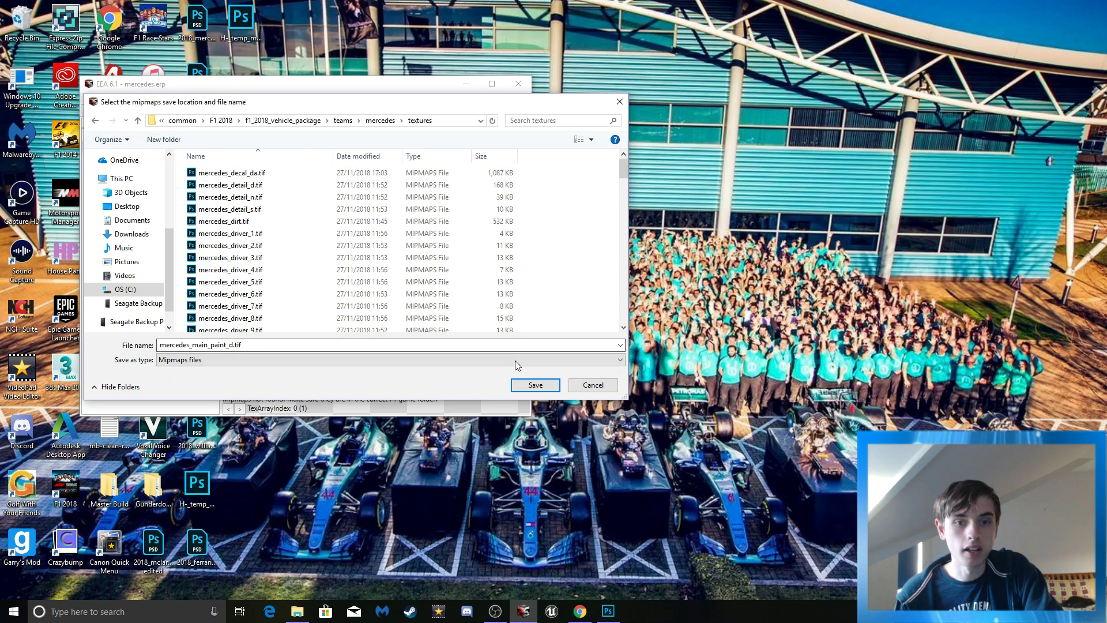
{"action": "left_click", "coordinate": [535, 385]}
{"action": "left_click", "coordinate": [597, 353]}
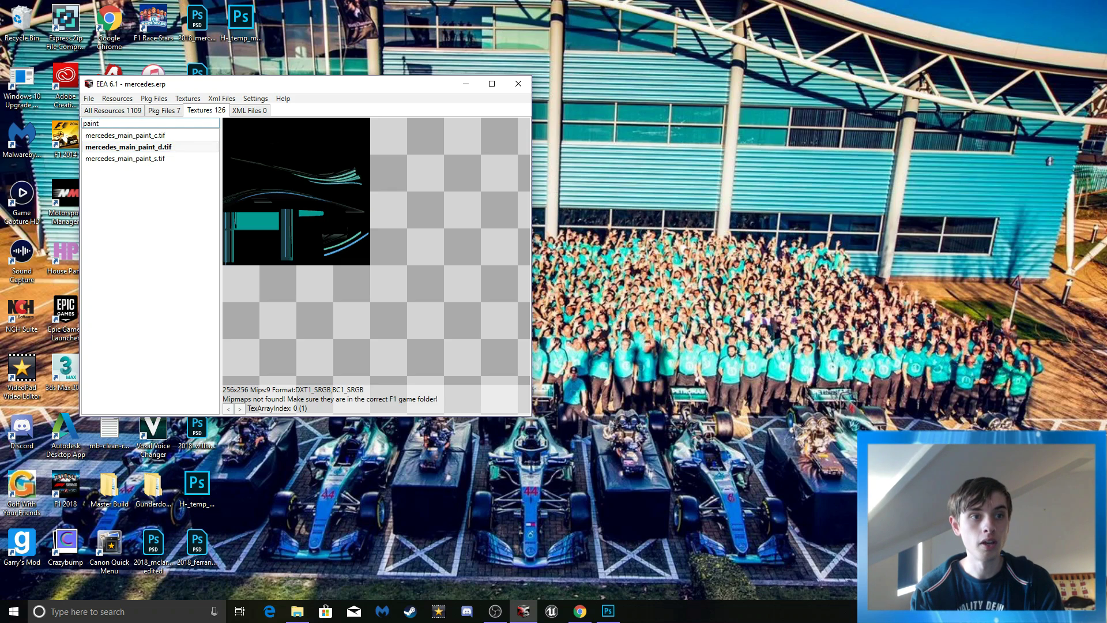
Step: Filter the textures by "decal" instead of "paint" and select mercedes_decal_da.tif
{"action": "key", "text": "BackSpace"}
{"action": "key", "text": "BackSpace"}
{"action": "key", "text": "BackSpace"}
{"action": "key", "text": "BackSpace"}
{"action": "key", "text": "BackSpace"}
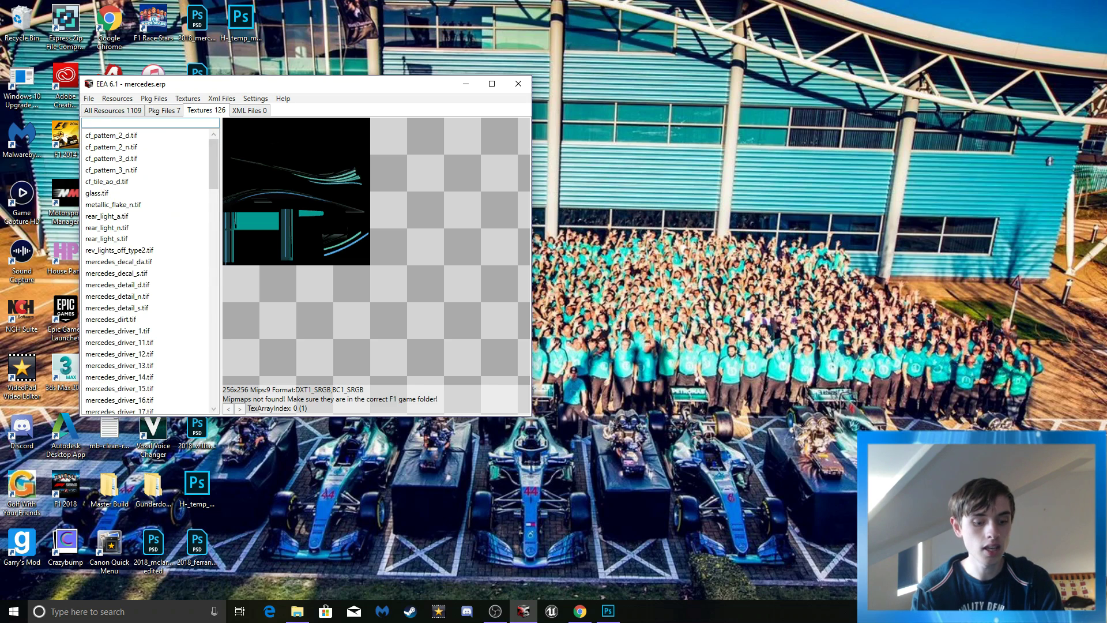
{"action": "type", "text": "decal"}
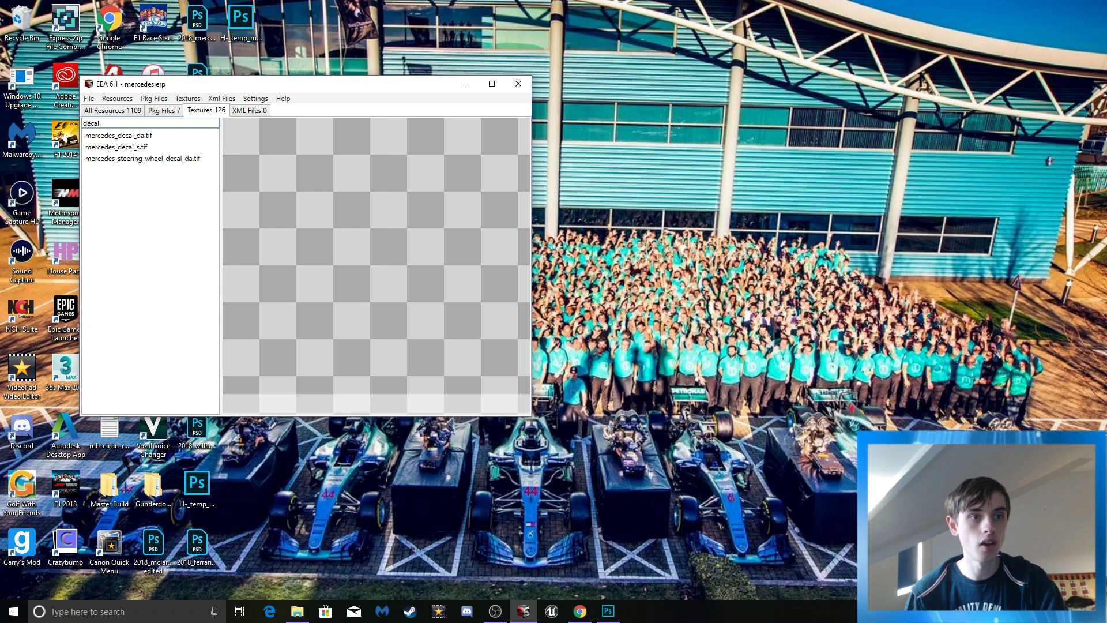
{"action": "left_click", "coordinate": [111, 138]}
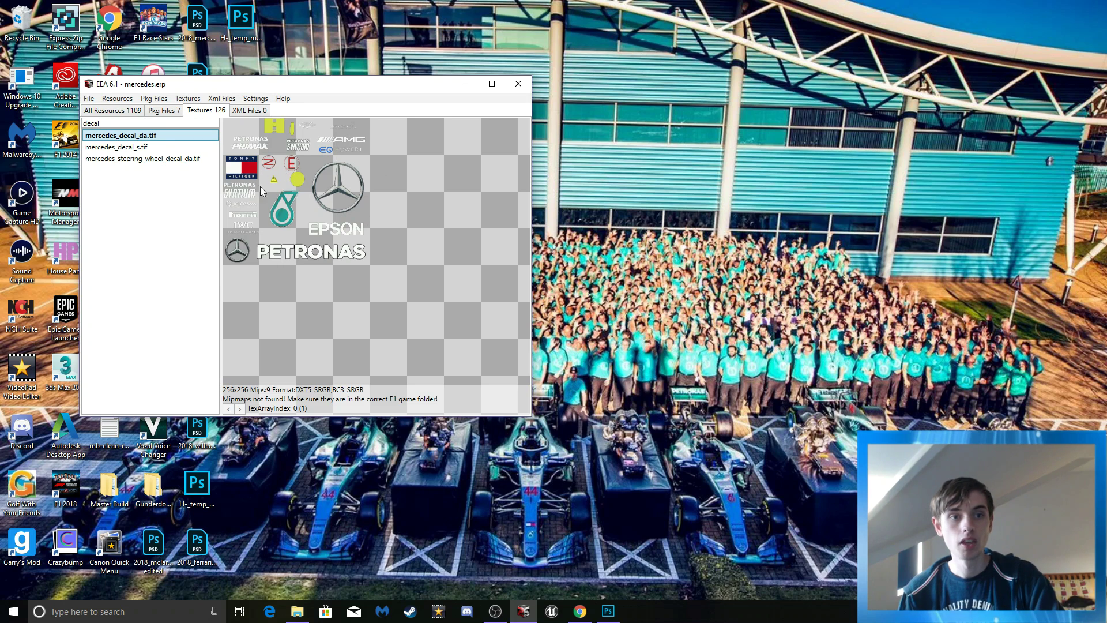
Step: Import the H-_temp_mercedes_decal_da DDS file from the Desktop into the mercedes_decal_da.tif texture
{"action": "left_click", "coordinate": [190, 104]}
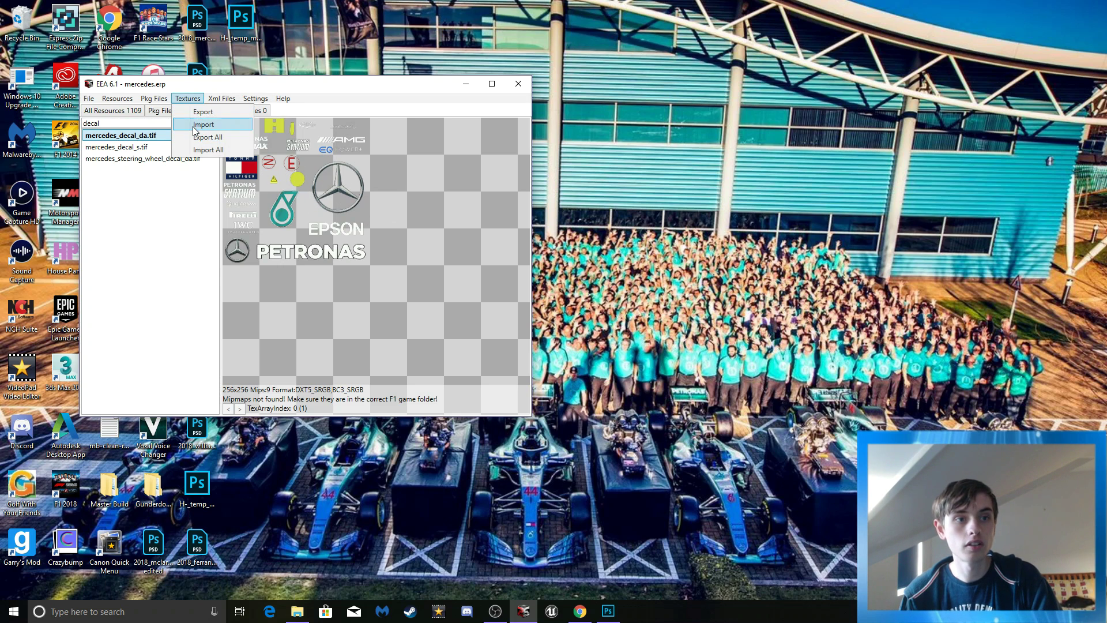
{"action": "left_click", "coordinate": [198, 122]}
{"action": "left_click", "coordinate": [132, 267]}
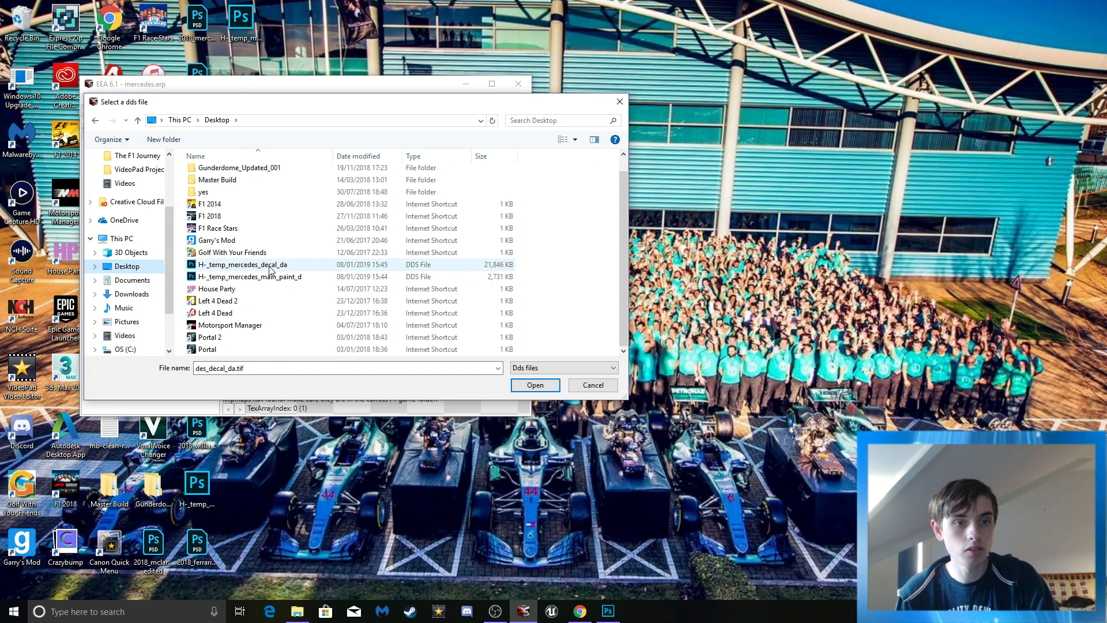
{"action": "double_click", "coordinate": [269, 265]}
Step: Browse the mipmaps save location for mercedes_decal_da.tif to C:\Program Files (x86)\Steam\steamapps\common\F1 2018
{"action": "scroll", "coordinate": [138, 294], "scroll_direction": "down", "scroll_amount": 3}
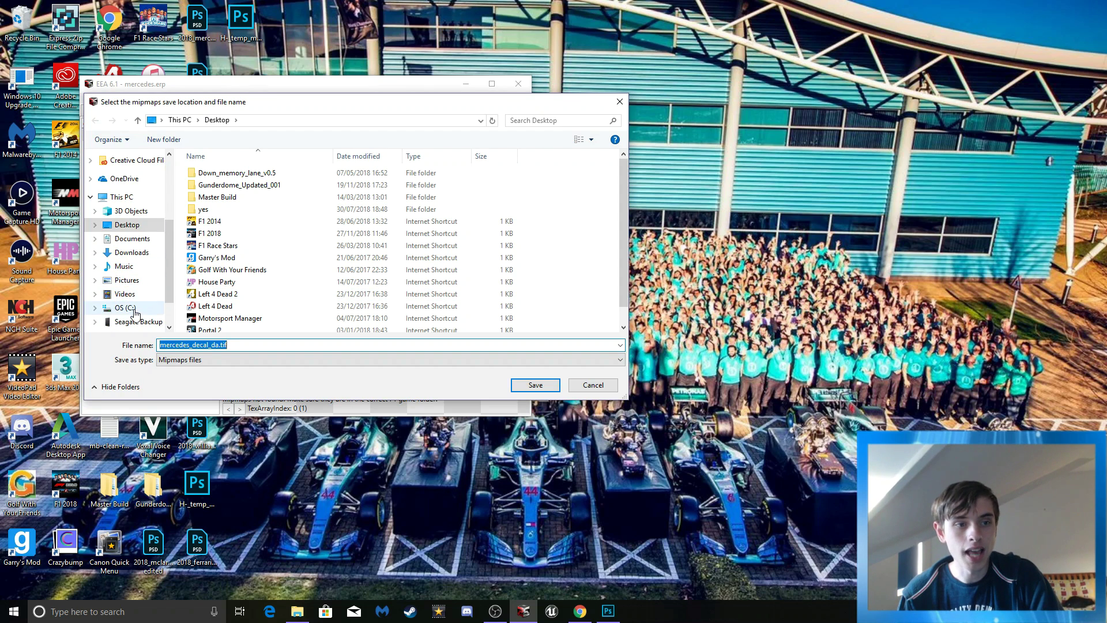
{"action": "left_click", "coordinate": [128, 308]}
{"action": "double_click", "coordinate": [218, 249]}
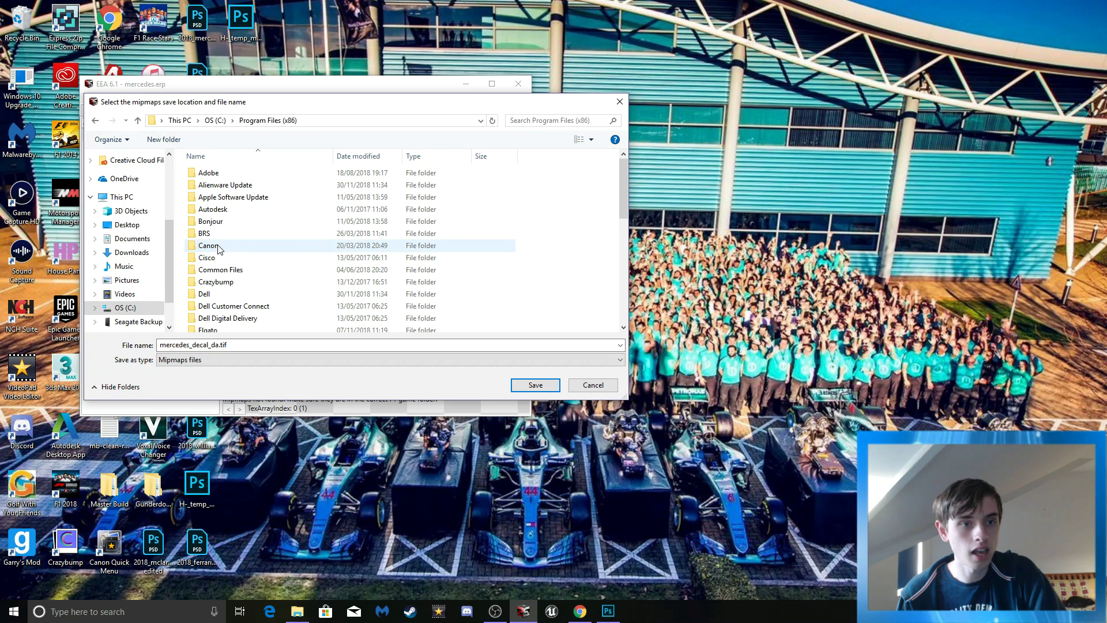
{"action": "scroll", "coordinate": [222, 251], "scroll_direction": "down", "scroll_amount": 3}
{"action": "scroll", "coordinate": [224, 248], "scroll_direction": "down", "scroll_amount": 3}
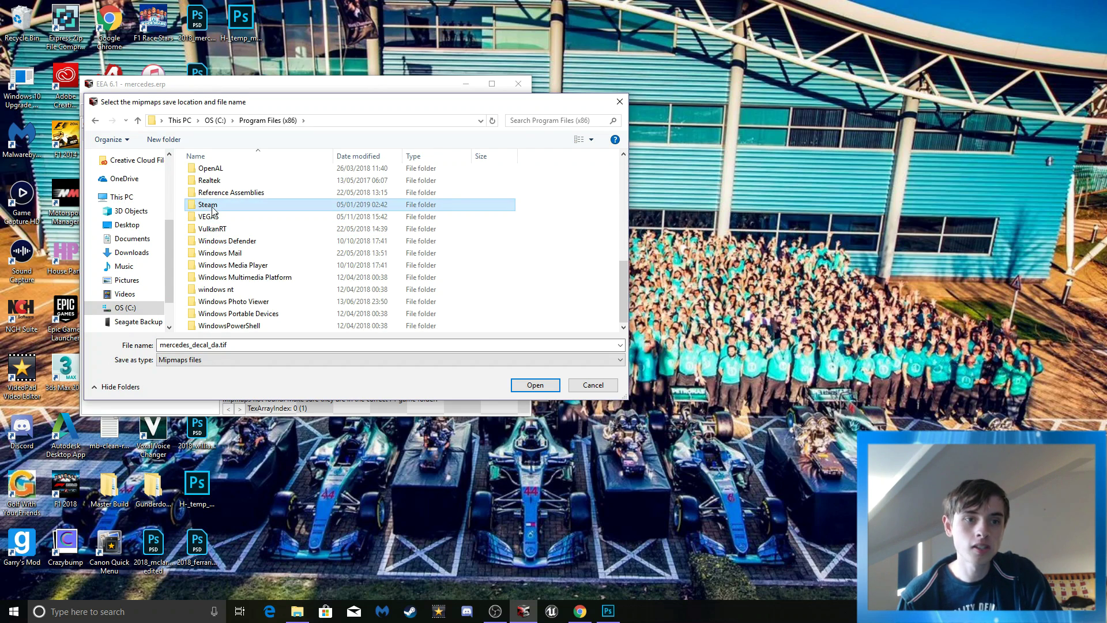
{"action": "double_click", "coordinate": [208, 205]}
{"action": "scroll", "coordinate": [226, 245], "scroll_direction": "down", "scroll_amount": 2}
{"action": "scroll", "coordinate": [226, 245], "scroll_direction": "down", "scroll_amount": 2}
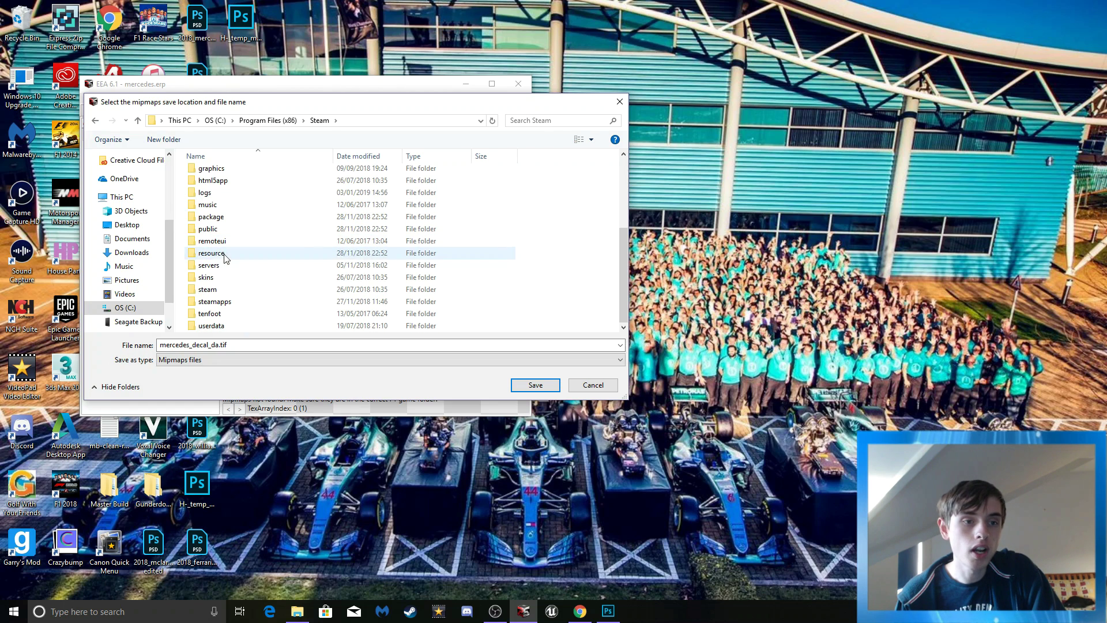
{"action": "double_click", "coordinate": [228, 301]}
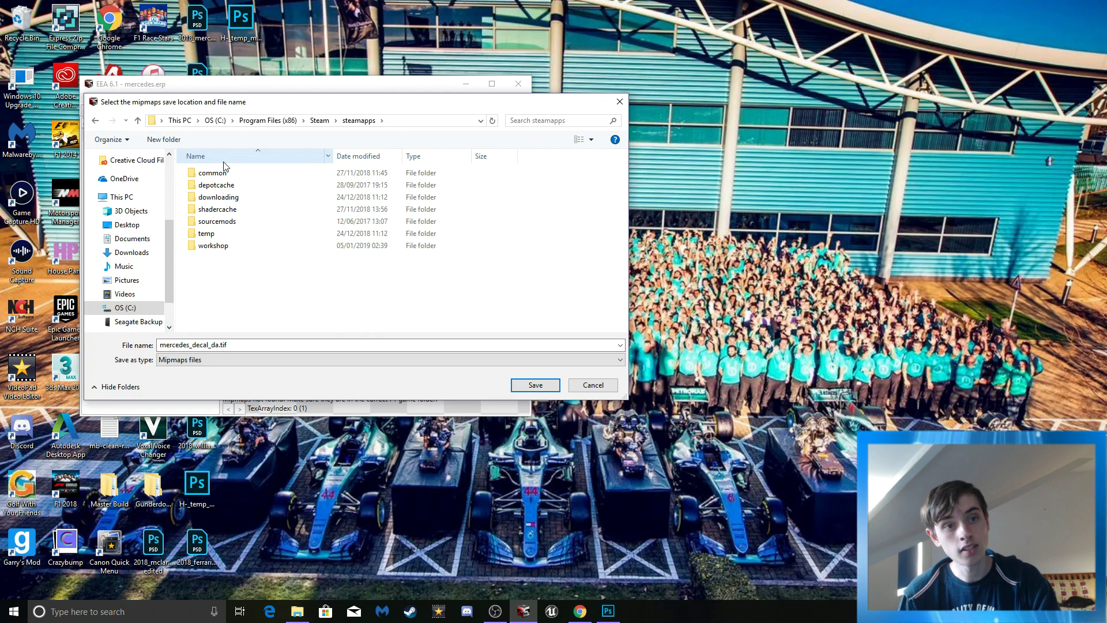
{"action": "double_click", "coordinate": [213, 173]}
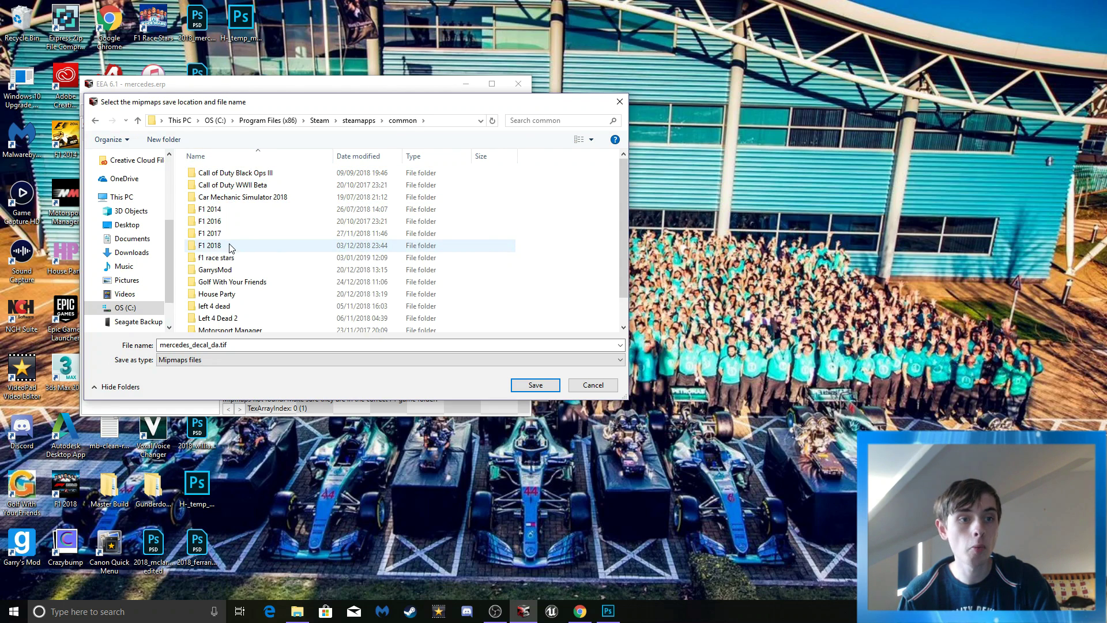
{"action": "double_click", "coordinate": [230, 247]}
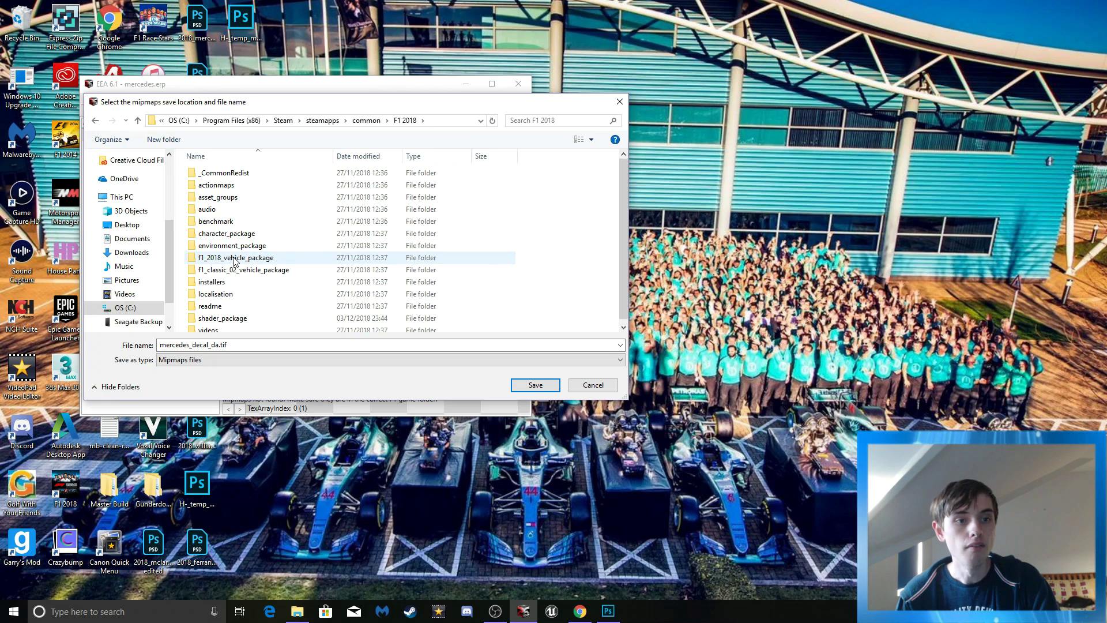
Step: Save the mercedes_decal_da.tif mipmaps in f1_2018_vehicle_package\teams\mercedes\textures, replacing the existing file
{"action": "double_click", "coordinate": [235, 261]}
{"action": "double_click", "coordinate": [220, 188]}
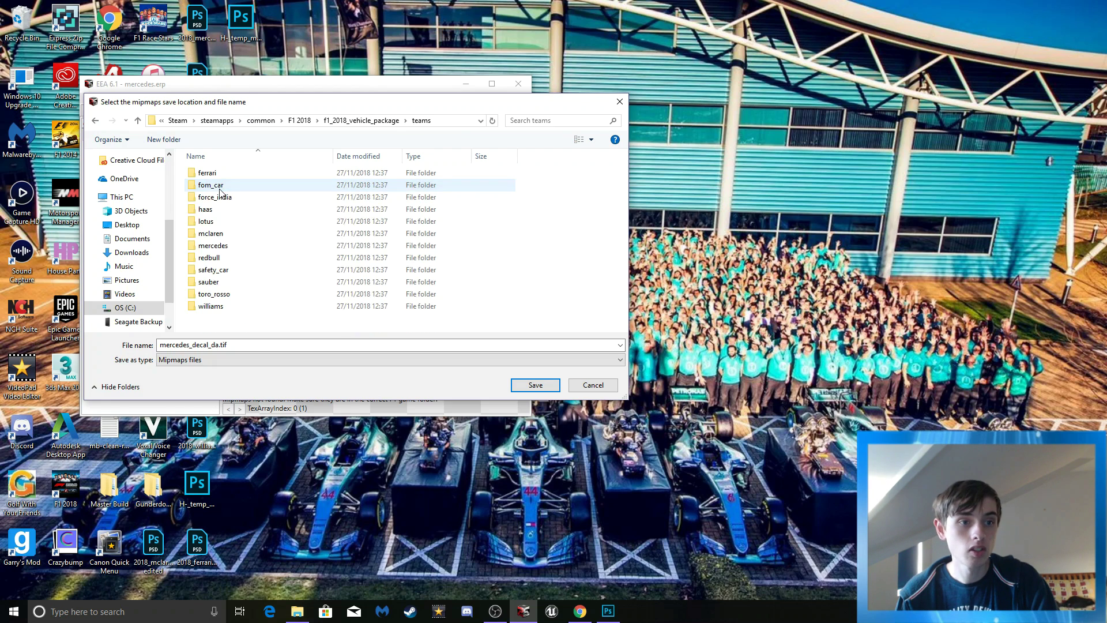
{"action": "double_click", "coordinate": [220, 246]}
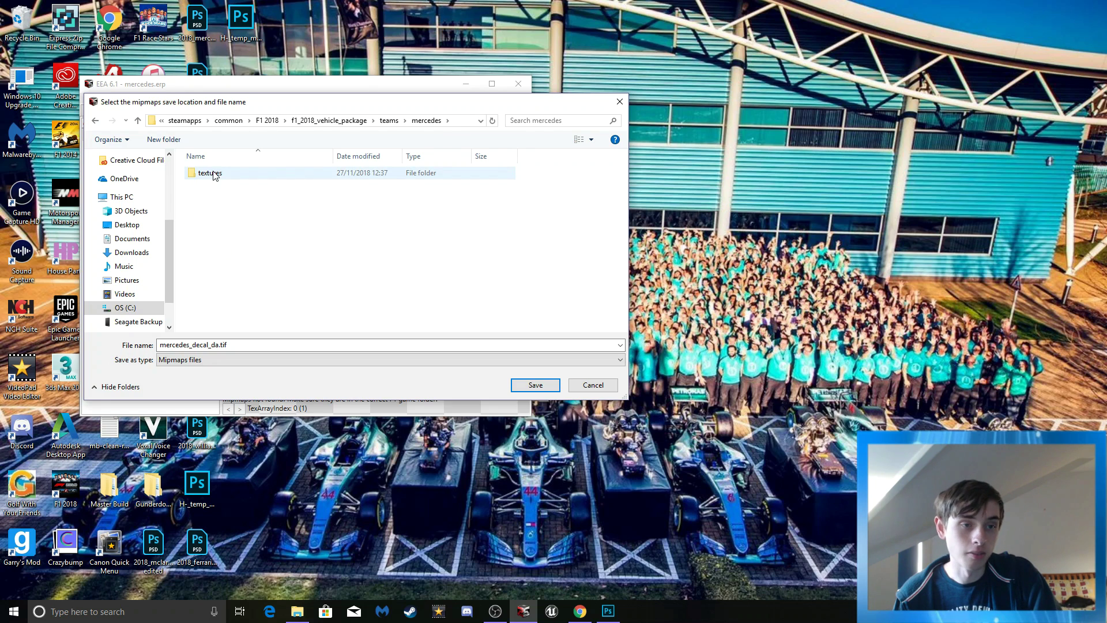
{"action": "double_click", "coordinate": [214, 174]}
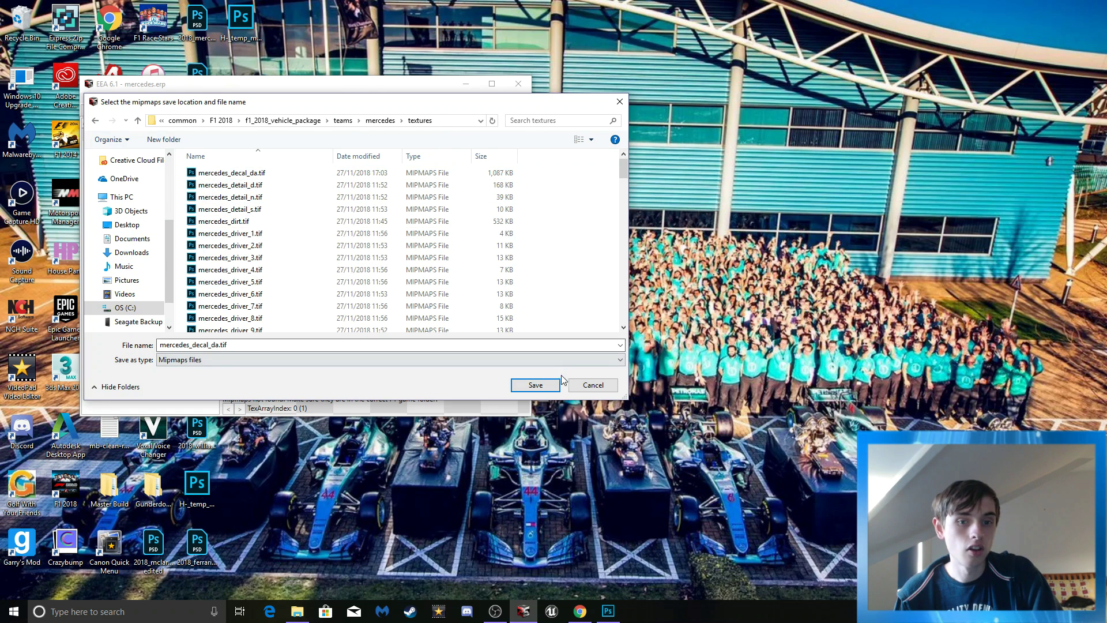
{"action": "left_click", "coordinate": [539, 384]}
{"action": "left_click", "coordinate": [599, 351]}
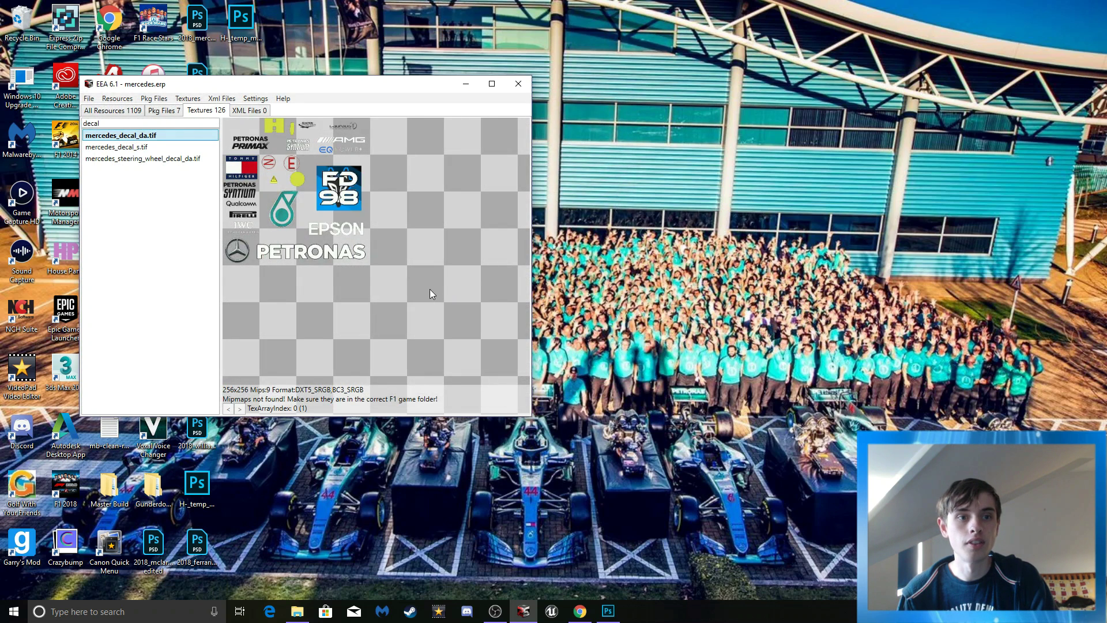
Step: Save the archive as mercedes in asset_groups\f1_2018_vehicle_package\teams\mercedes\wep, replacing the existing ERP file
{"action": "left_click", "coordinate": [89, 98]}
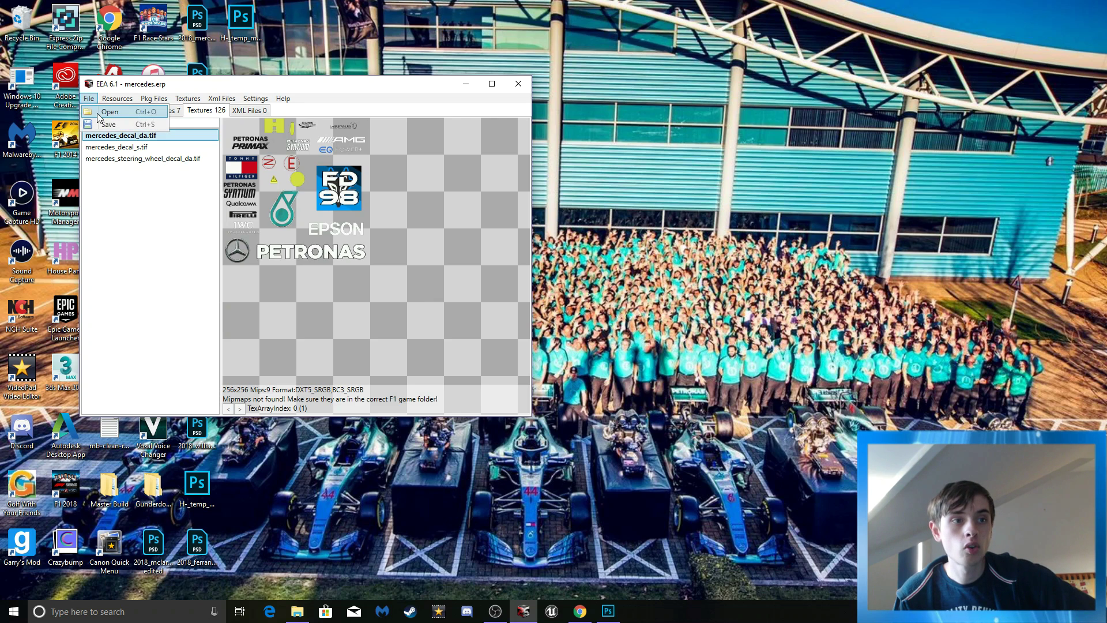
{"action": "left_click", "coordinate": [113, 123]}
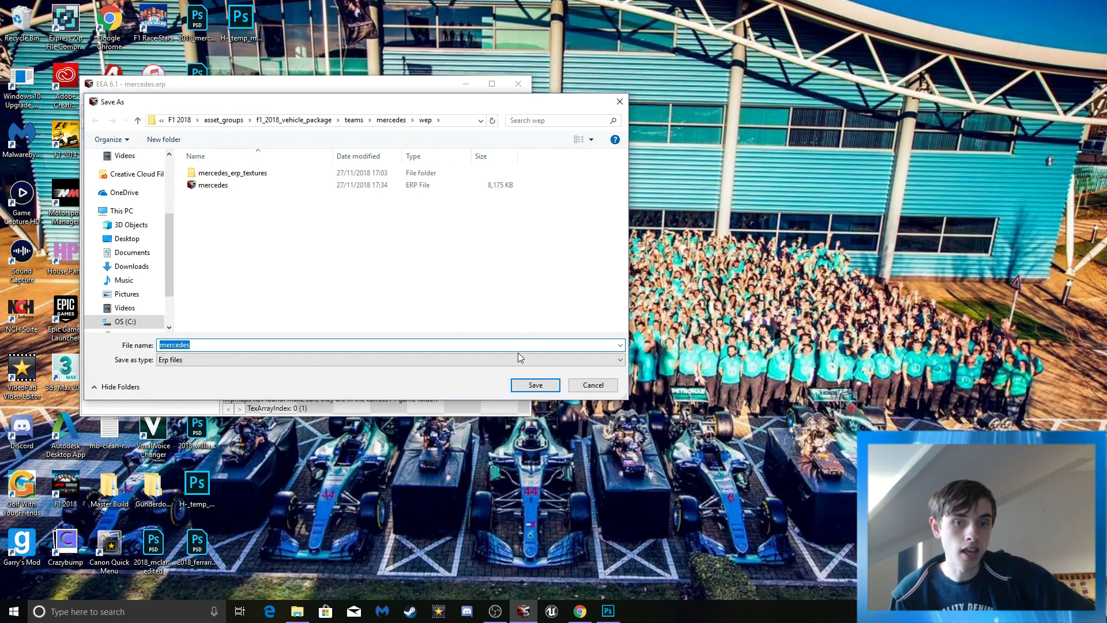
{"action": "left_click", "coordinate": [535, 385]}
{"action": "left_click", "coordinate": [605, 353]}
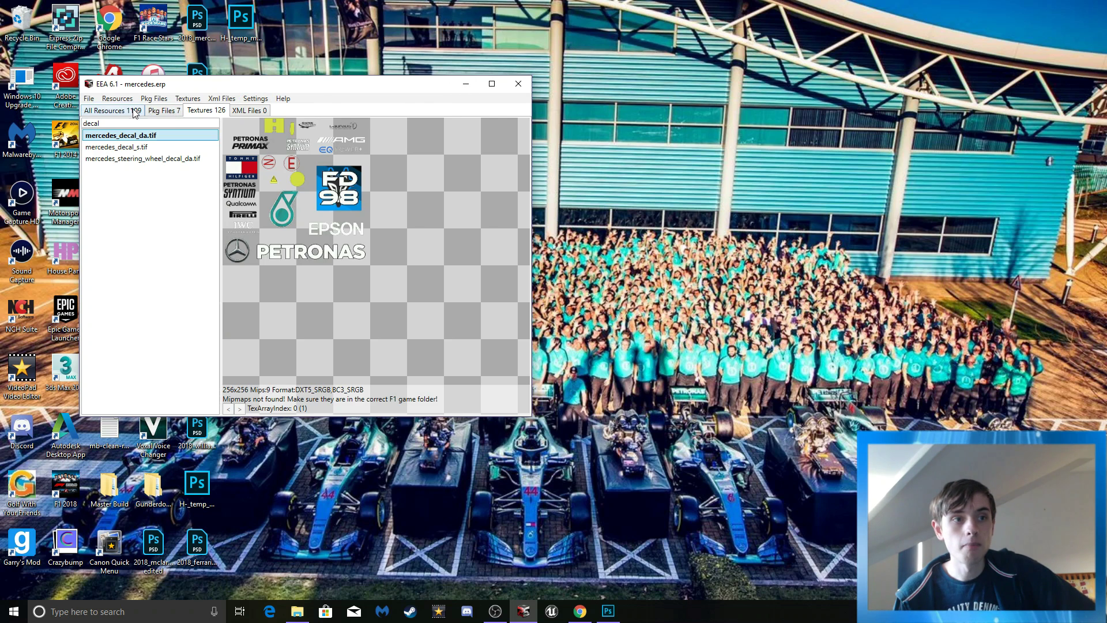
Step: Save the mercedes ERP archive once more over the same file and close the archiver
{"action": "left_click", "coordinate": [88, 99]}
{"action": "left_click", "coordinate": [108, 125]}
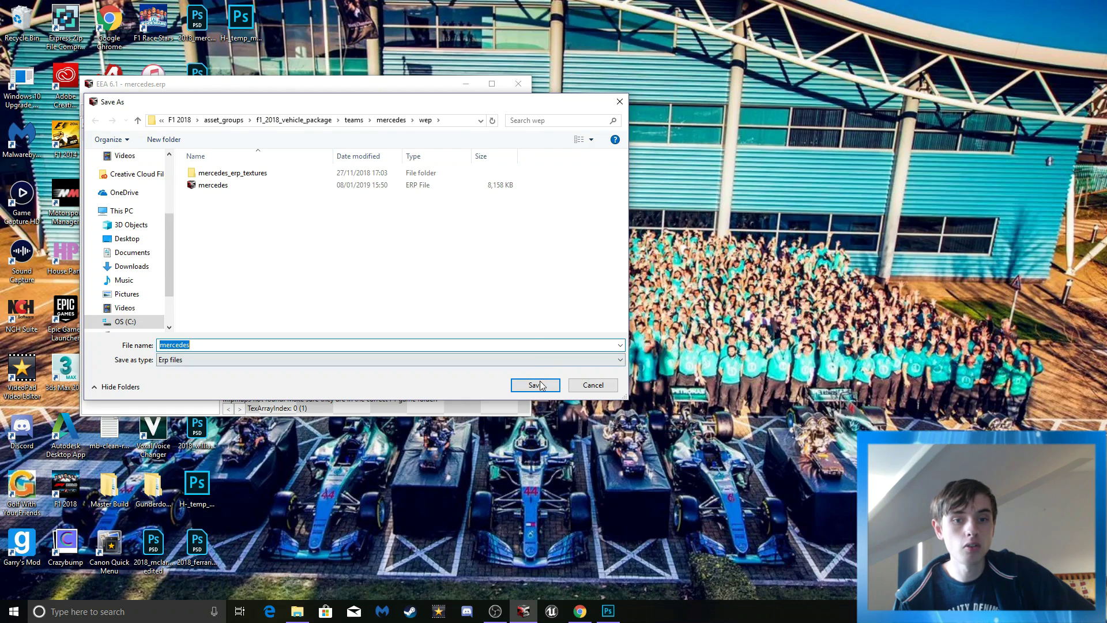
{"action": "left_click", "coordinate": [533, 383]}
{"action": "left_click", "coordinate": [594, 351]}
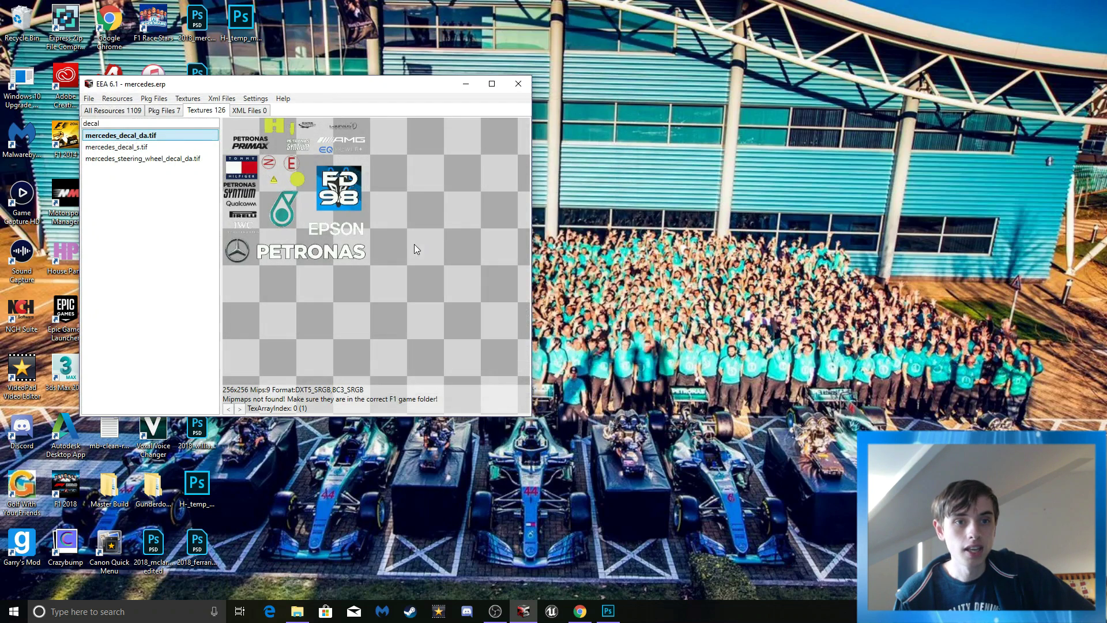
{"action": "left_click", "coordinate": [517, 85]}
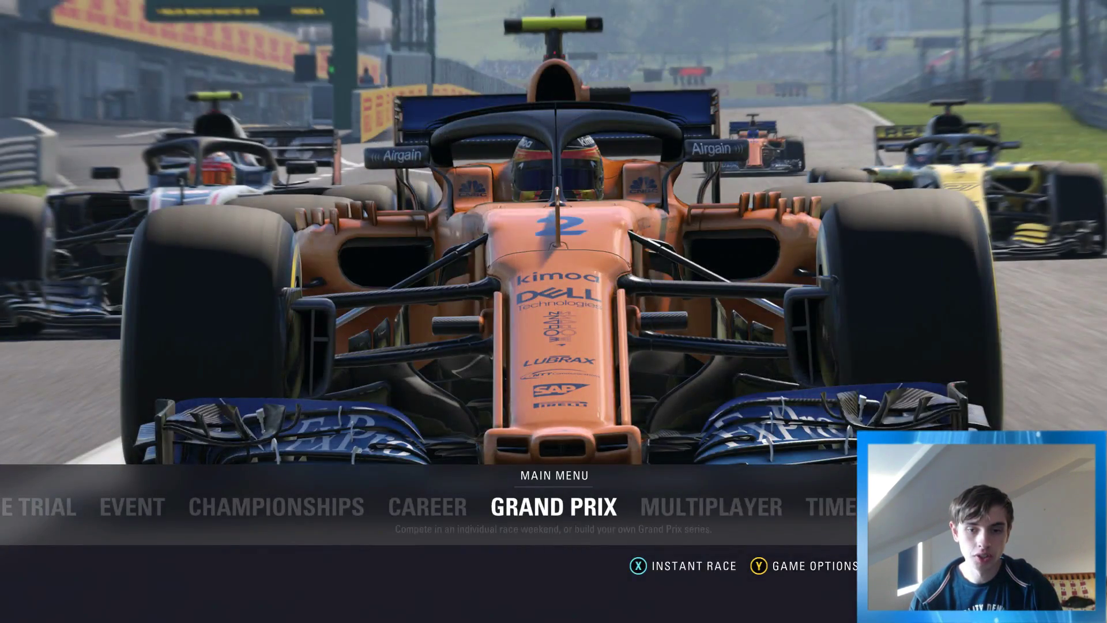
Step: In F1 2018, open the Control & Calibration Schemes page from the game options' settings
{"action": "key", "text": "Right"}
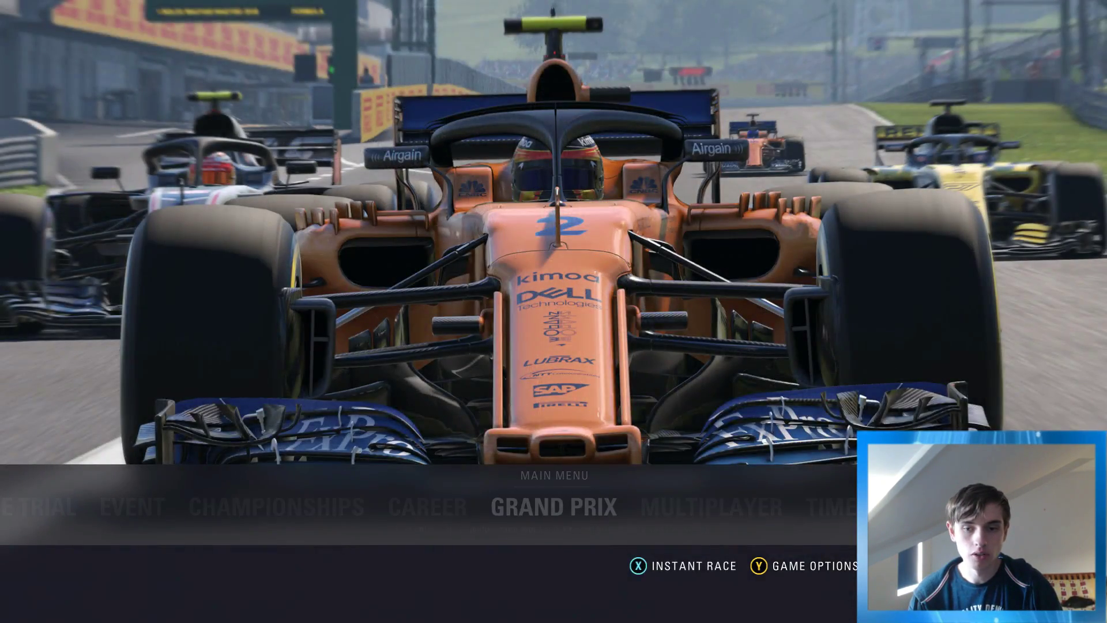
{"action": "key", "text": "y"}
{"action": "key", "text": "Down"}
{"action": "key", "text": "Down"}
{"action": "key", "text": "Up"}
{"action": "key", "text": "Up"}
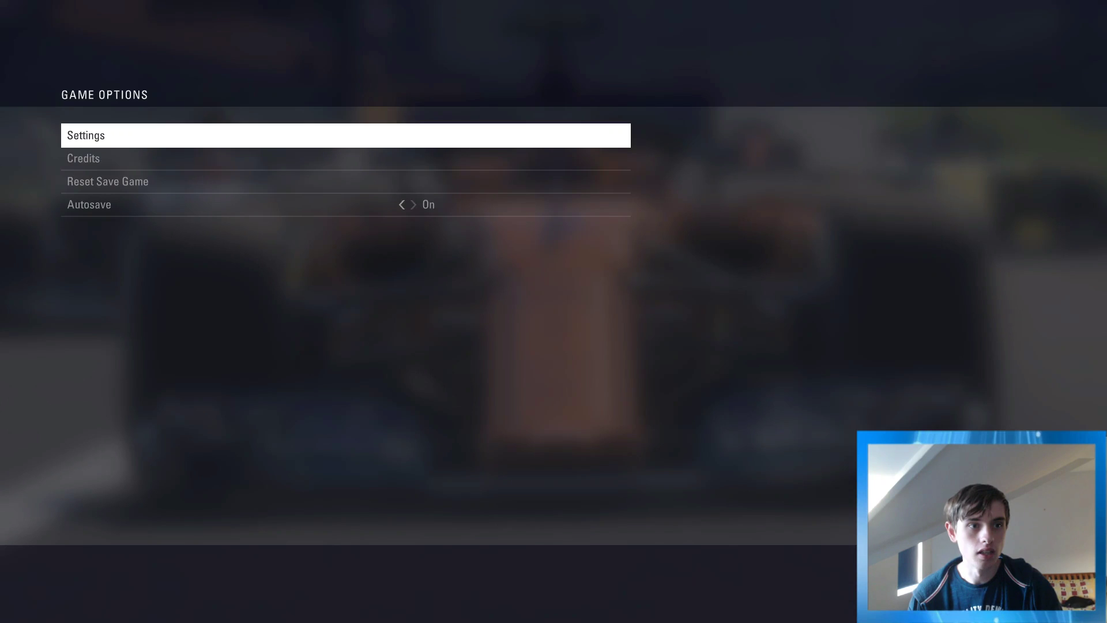
{"action": "key", "text": "Return"}
{"action": "key", "text": "Down"}
{"action": "key", "text": "Down"}
{"action": "key", "text": "Up"}
{"action": "key", "text": "Up"}
{"action": "key", "text": "Return"}
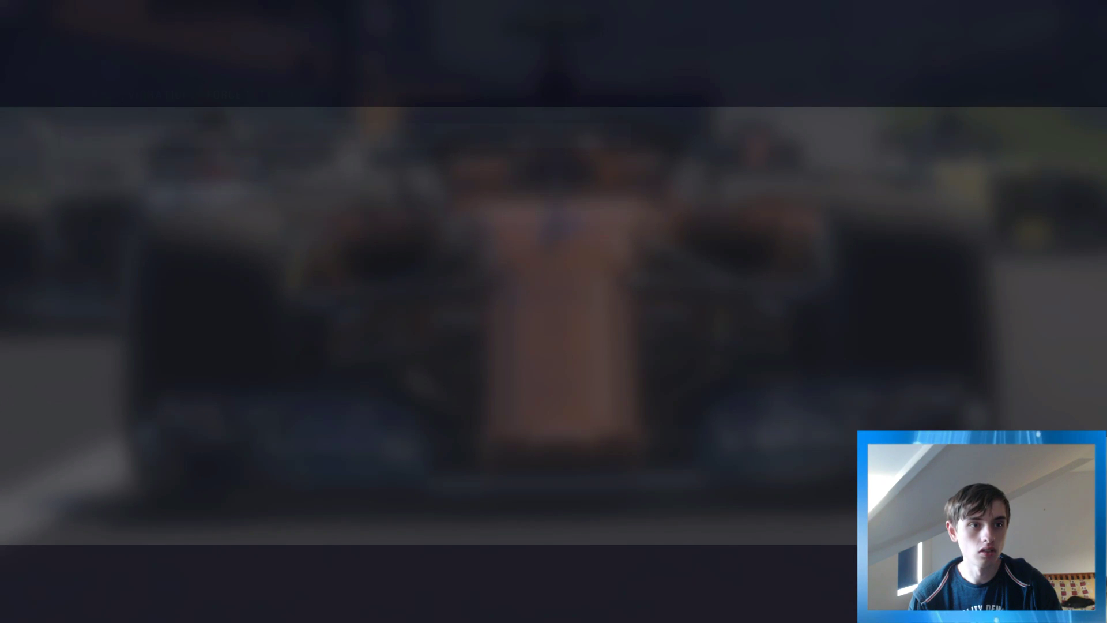
{"action": "key", "text": "Return"}
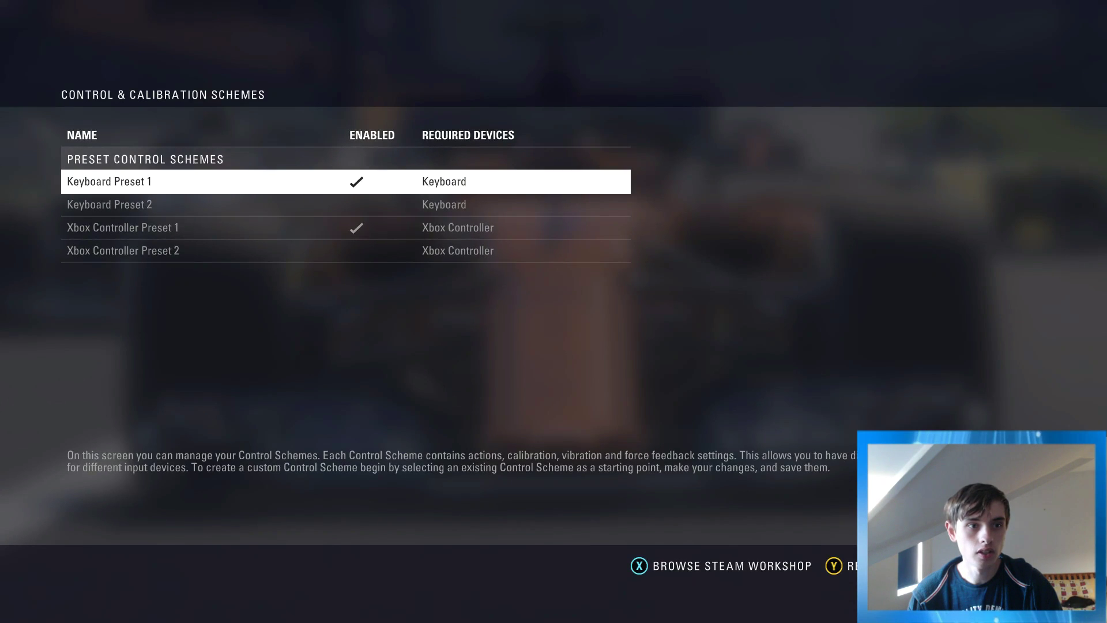
Step: Check the Xbox Controller Preset 1 entry in the control schemes and return to the main menu
{"action": "key", "text": "Down"}
{"action": "key", "text": "Down"}
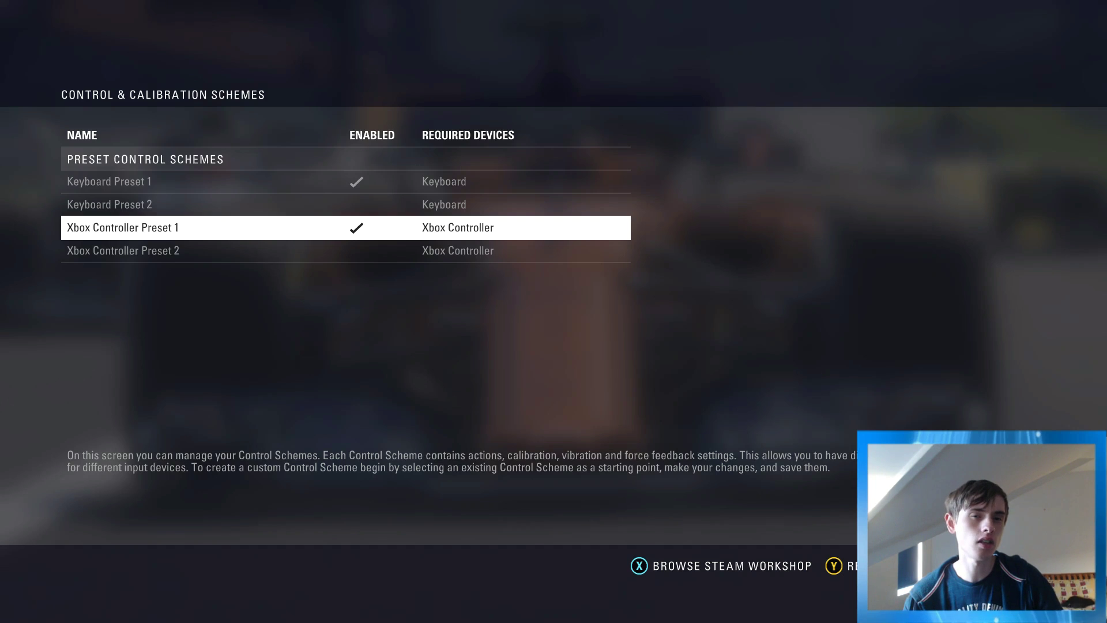
{"action": "key", "text": "Escape"}
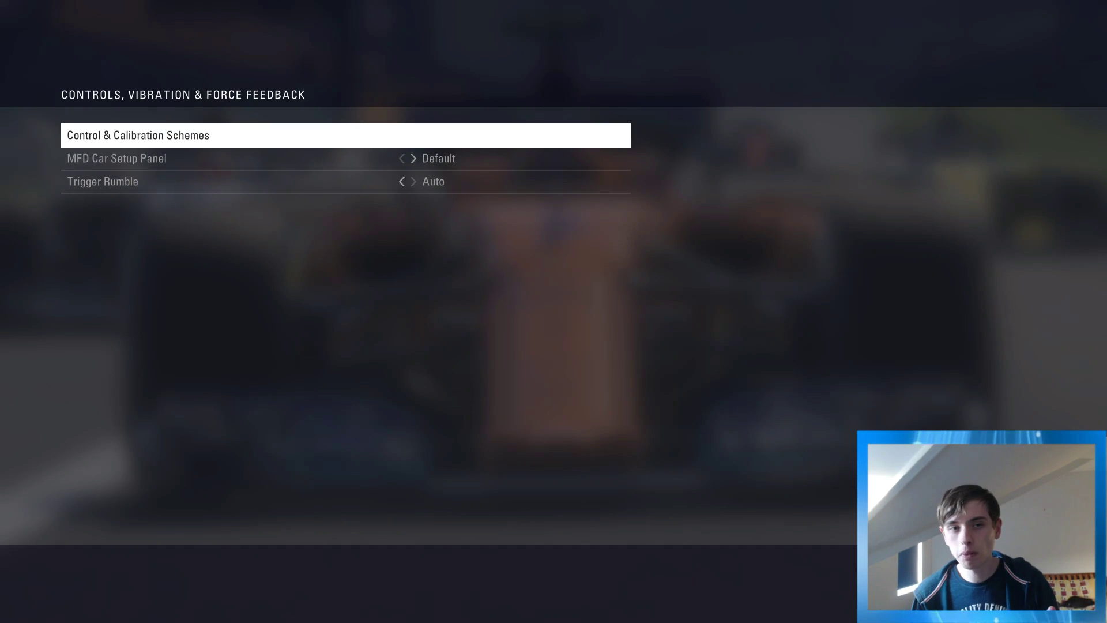
{"action": "key", "text": "Escape"}
{"action": "key", "text": "Escape"}
{"action": "key", "text": "Escape"}
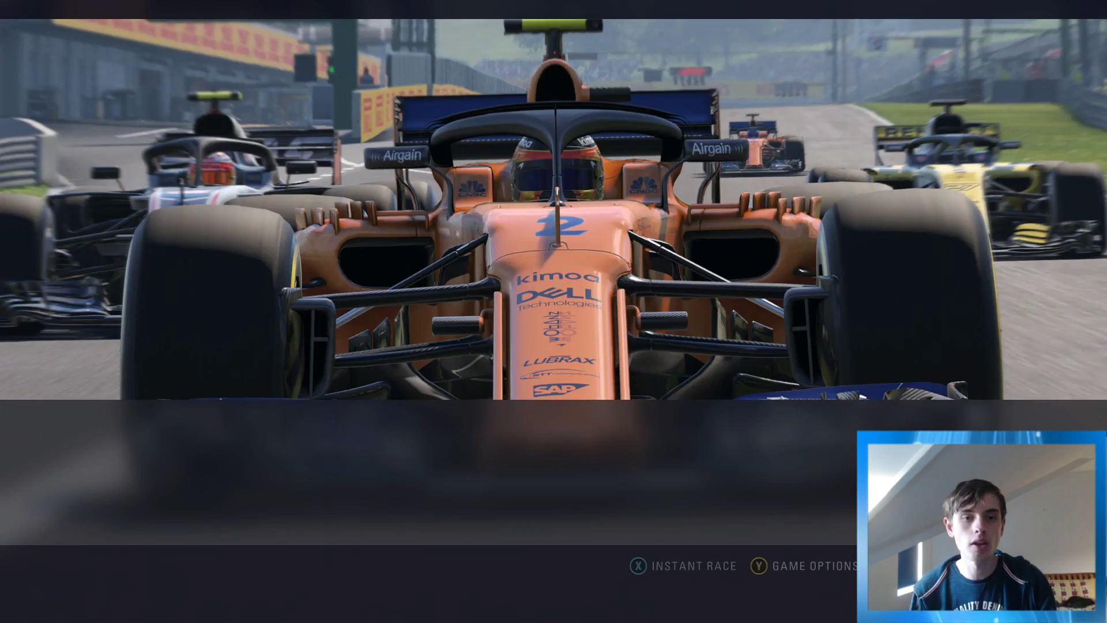
Step: Set up a Grand Prix with the Mercedes-AMG Petronas Motorsport team and its first-listed driver
{"action": "key", "text": "Return"}
{"action": "key", "text": "Return"}
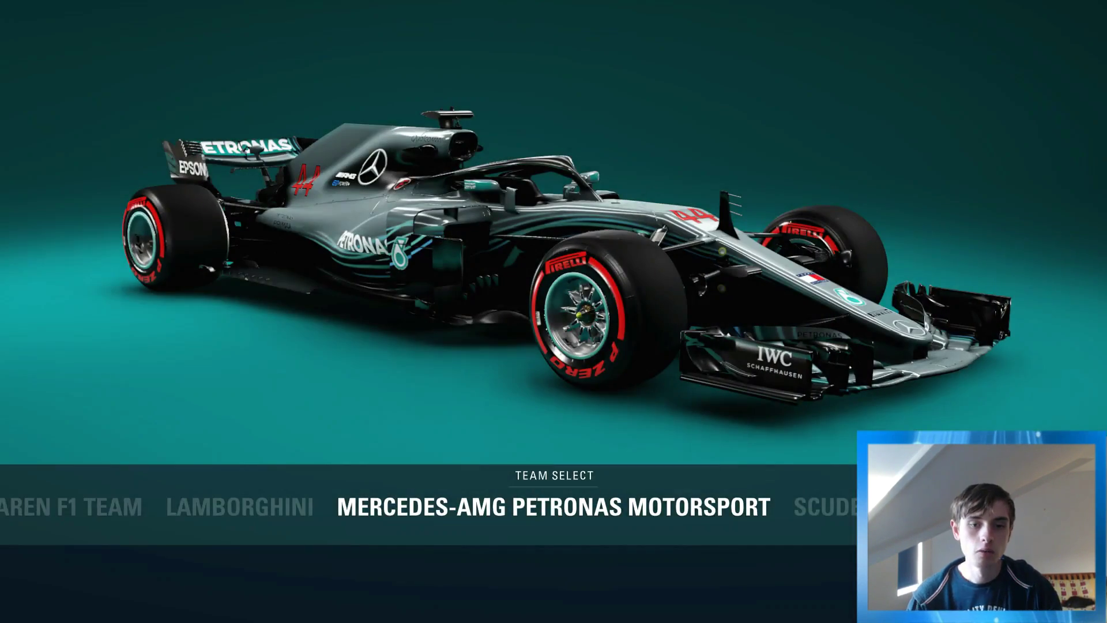
{"action": "key", "text": "Return"}
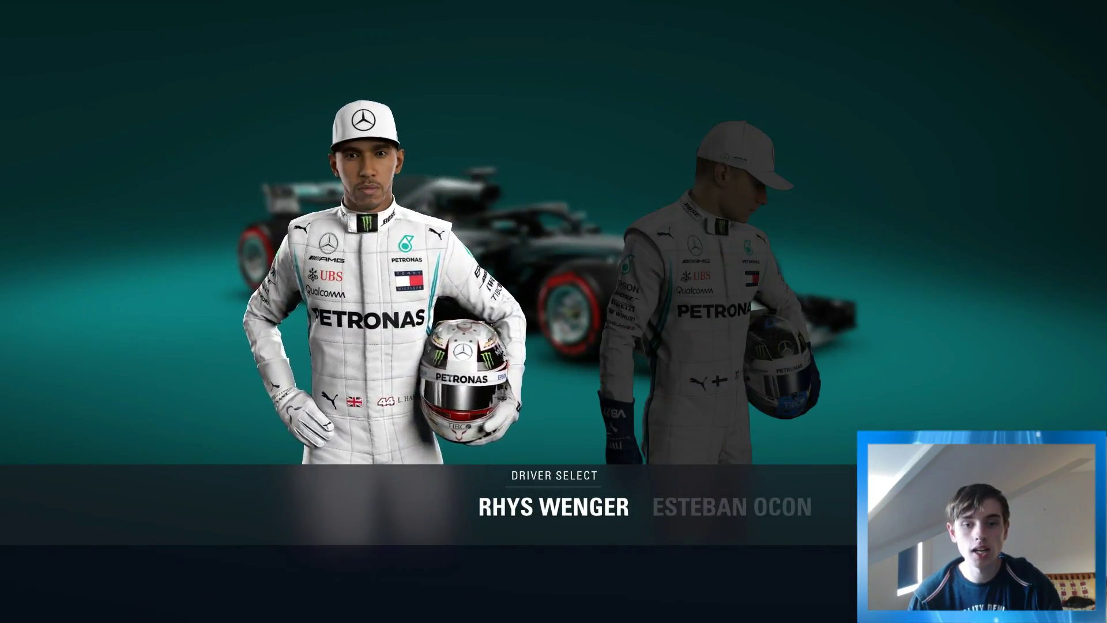
{"action": "key", "text": "Right"}
{"action": "key", "text": "Left"}
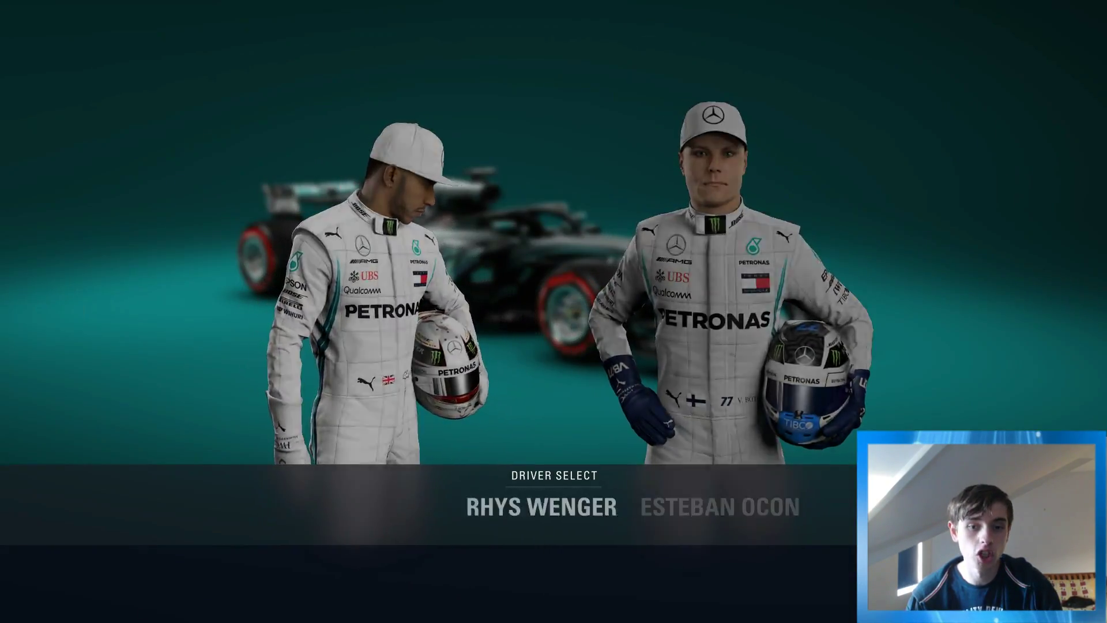
{"action": "key", "text": "Return"}
Step: Choose Canada - Circuit Gilles-Villeneuve as the round 1 track and proceed to the race
{"action": "key", "text": "Right"}
{"action": "key", "text": "Right"}
{"action": "key", "text": "Right"}
{"action": "key", "text": "Right"}
{"action": "key", "text": "Right"}
{"action": "key", "text": "Right"}
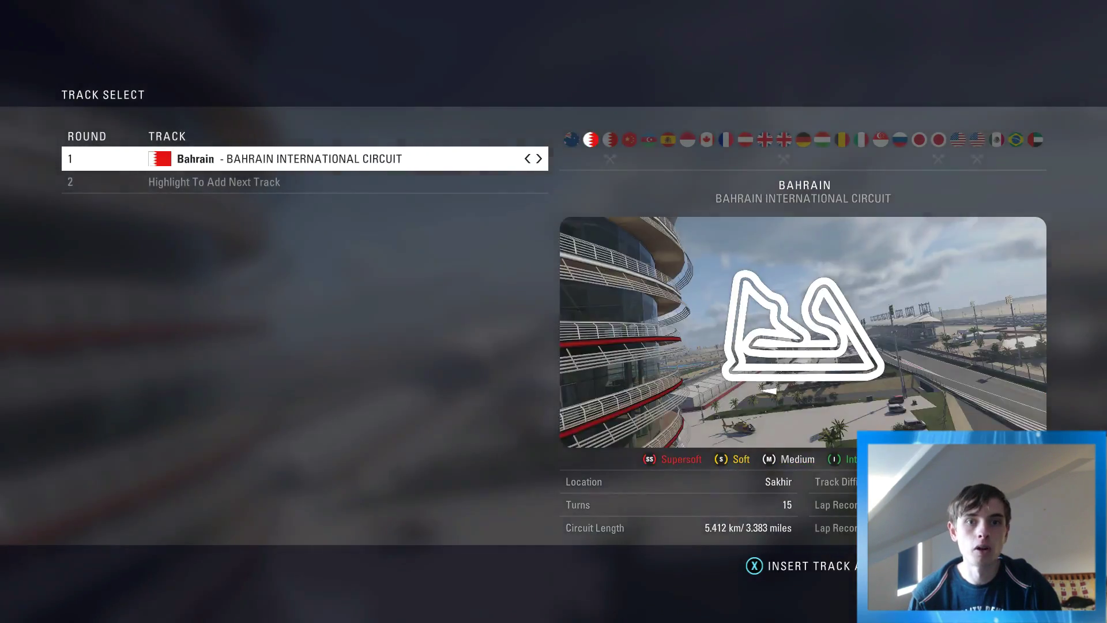
{"action": "key", "text": "Left"}
{"action": "key", "text": "Right"}
{"action": "key", "text": "Right"}
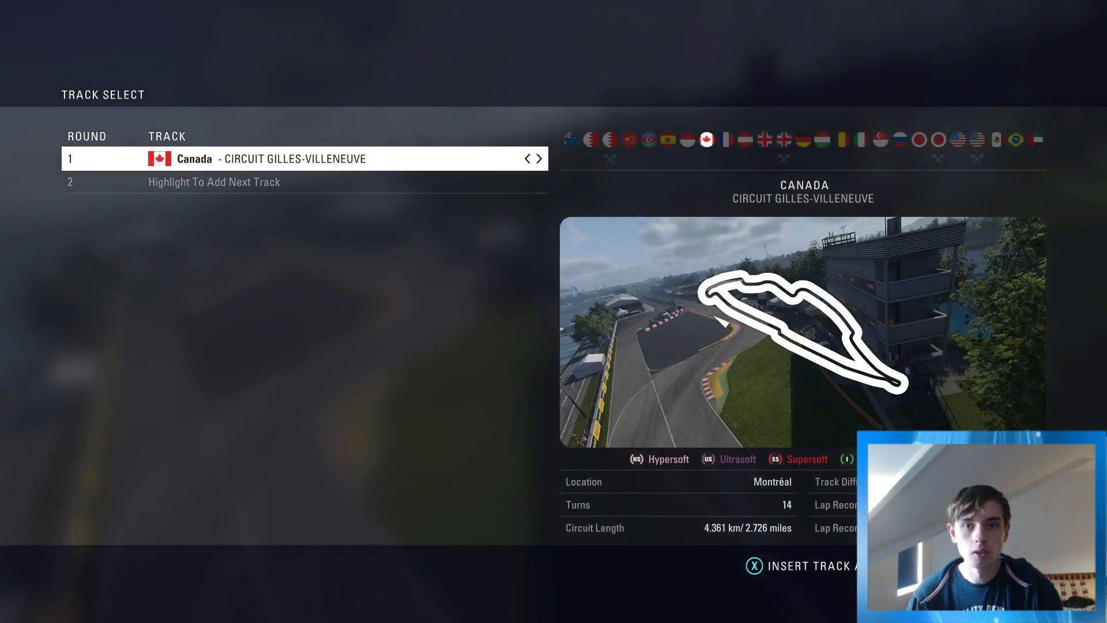
{"action": "key", "text": "Return"}
{"action": "key", "text": "Return"}
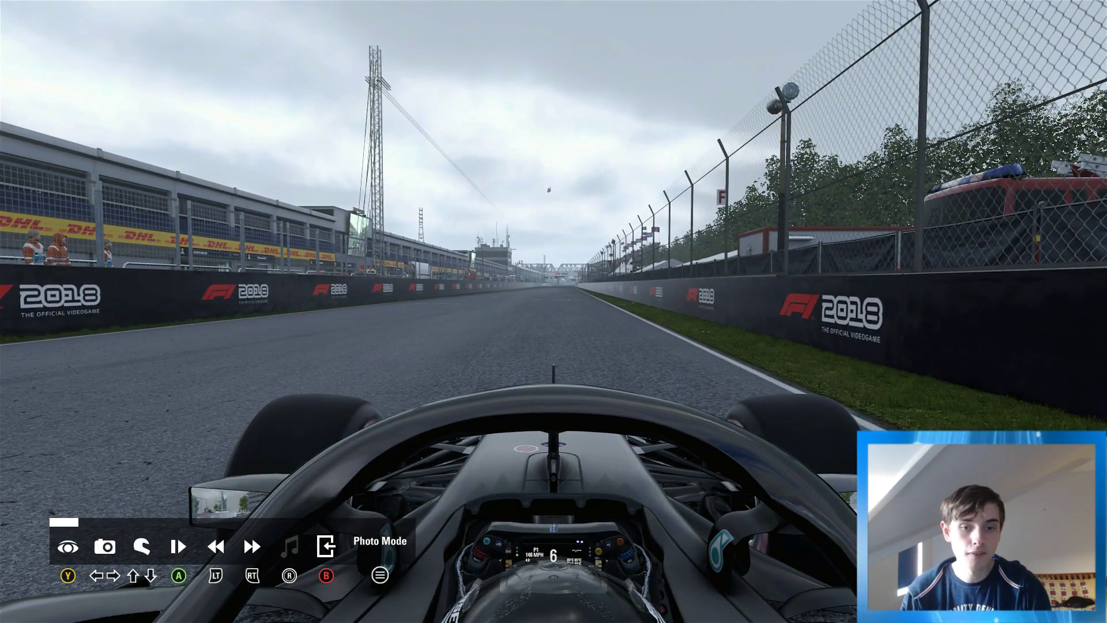
Step: Enter Photo Mode from the replay and examine the custom Mercedes livery and FD98 decal from several angles
{"action": "key", "text": "Escape"}
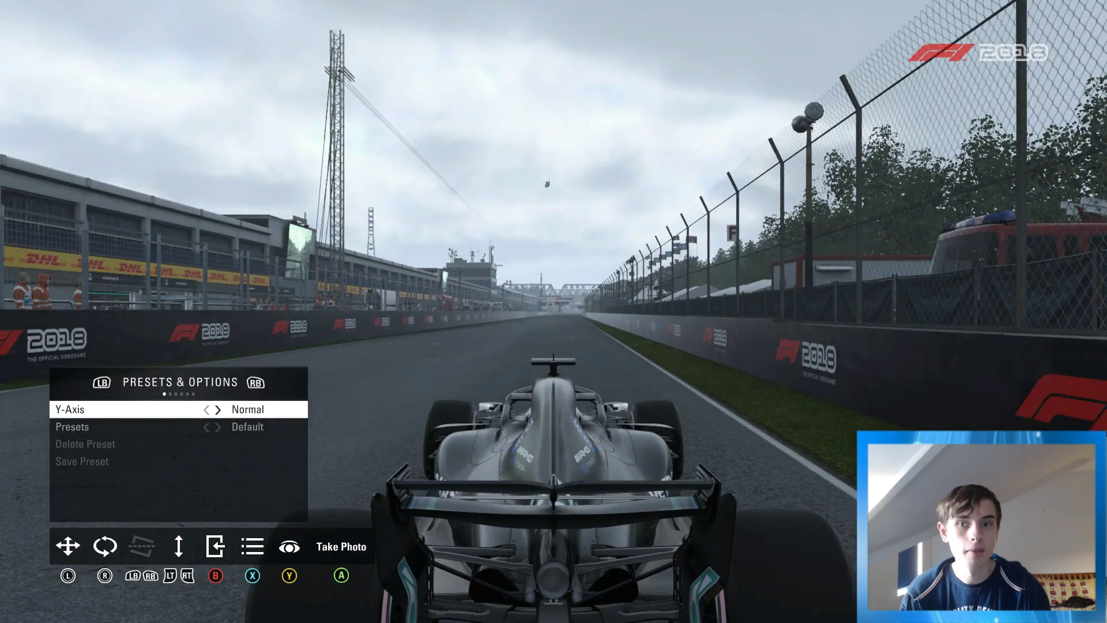
{"action": "key", "text": "y"}
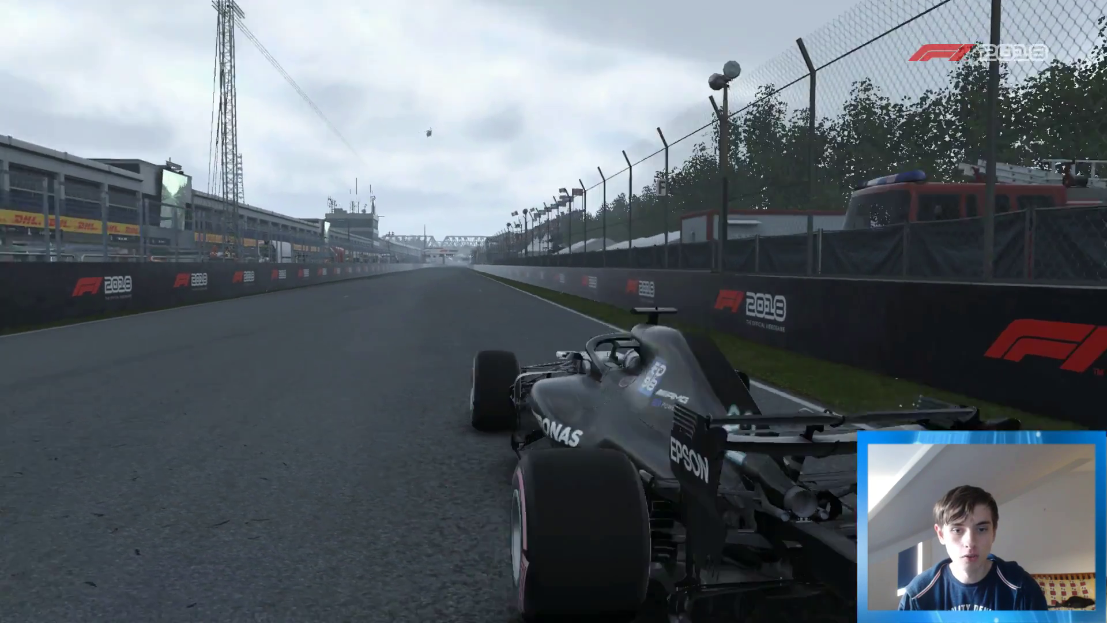
{"action": "key", "text": "a"}
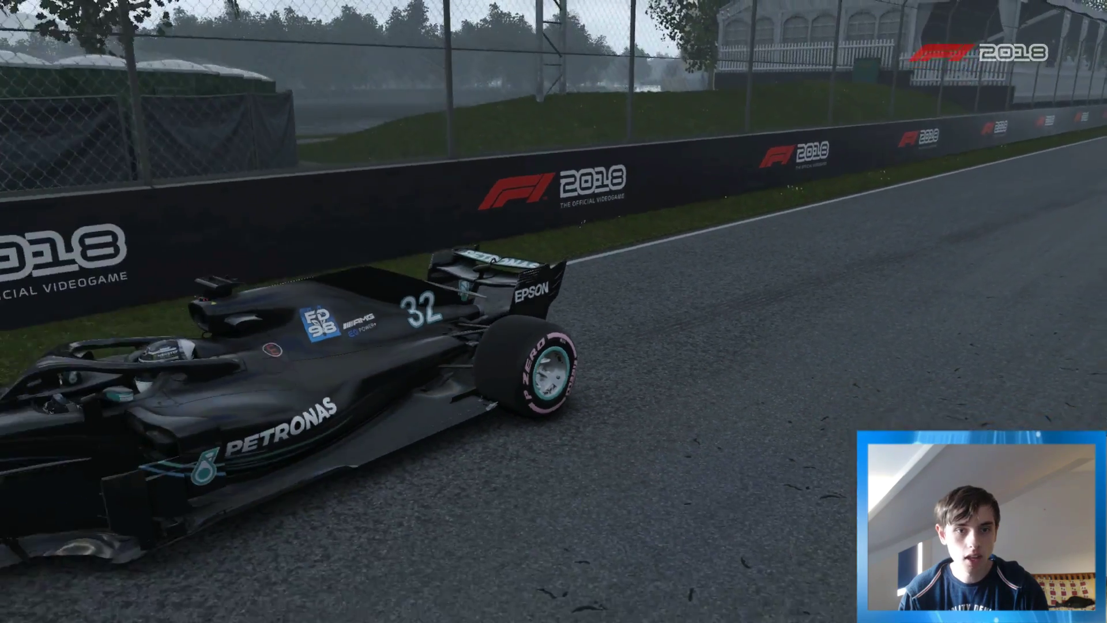
{"action": "key", "text": "a"}
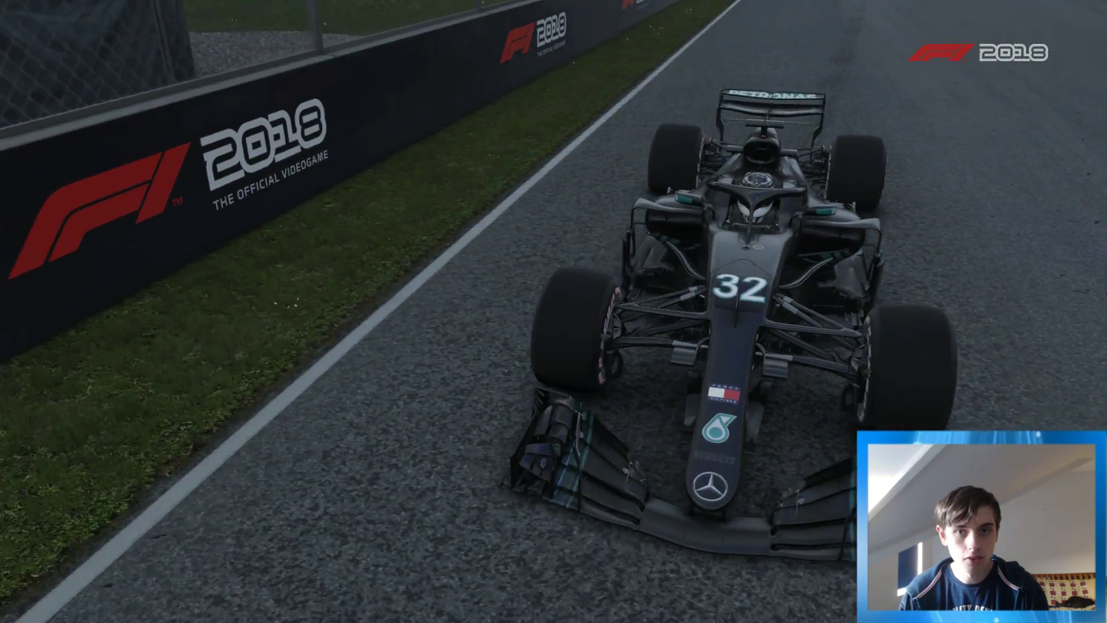
{"action": "key", "text": "w"}
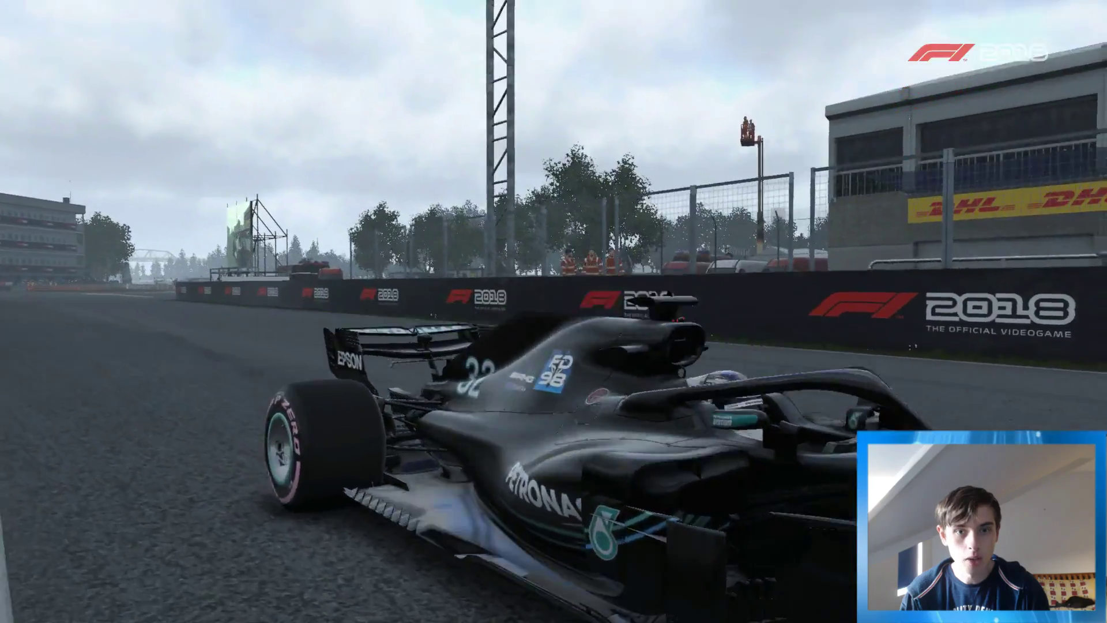
{"action": "key", "text": "a"}
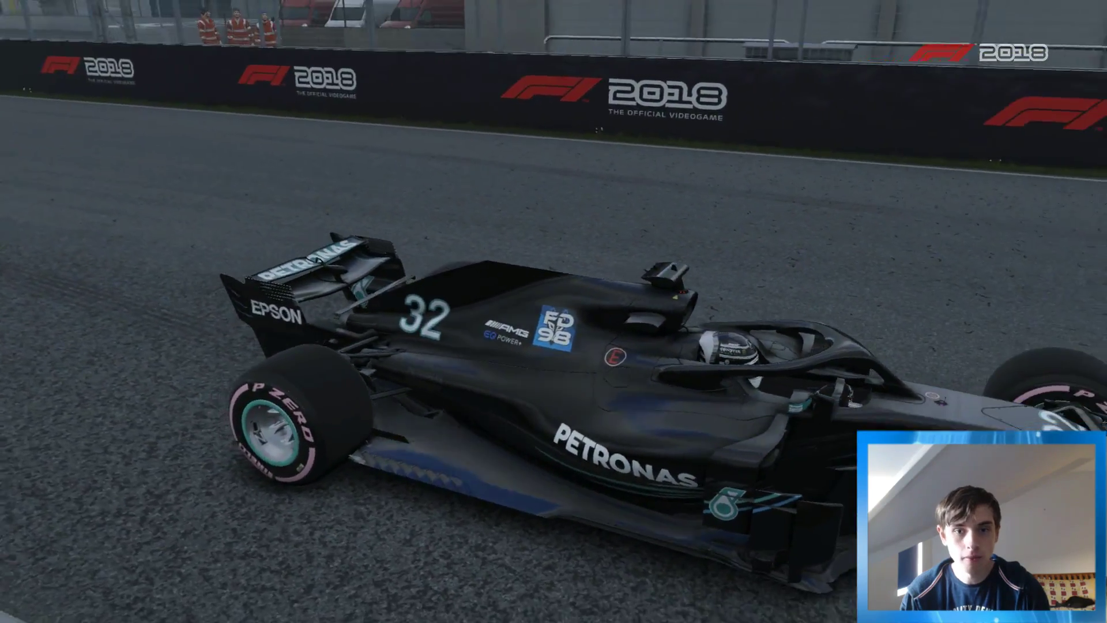
{"action": "key", "text": "w"}
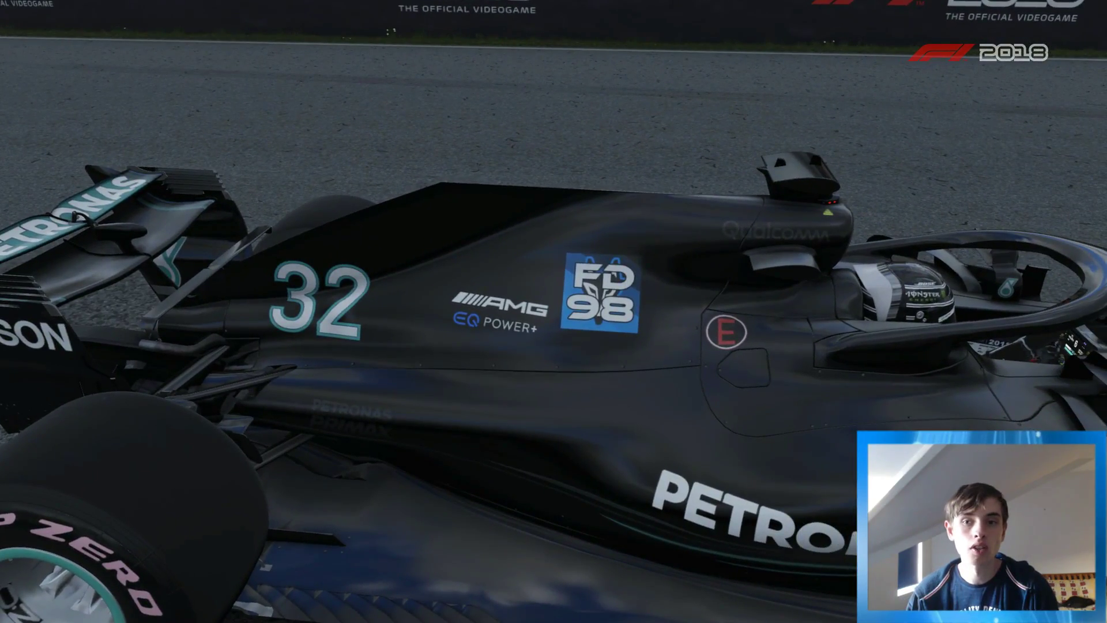
{"action": "key", "text": "s"}
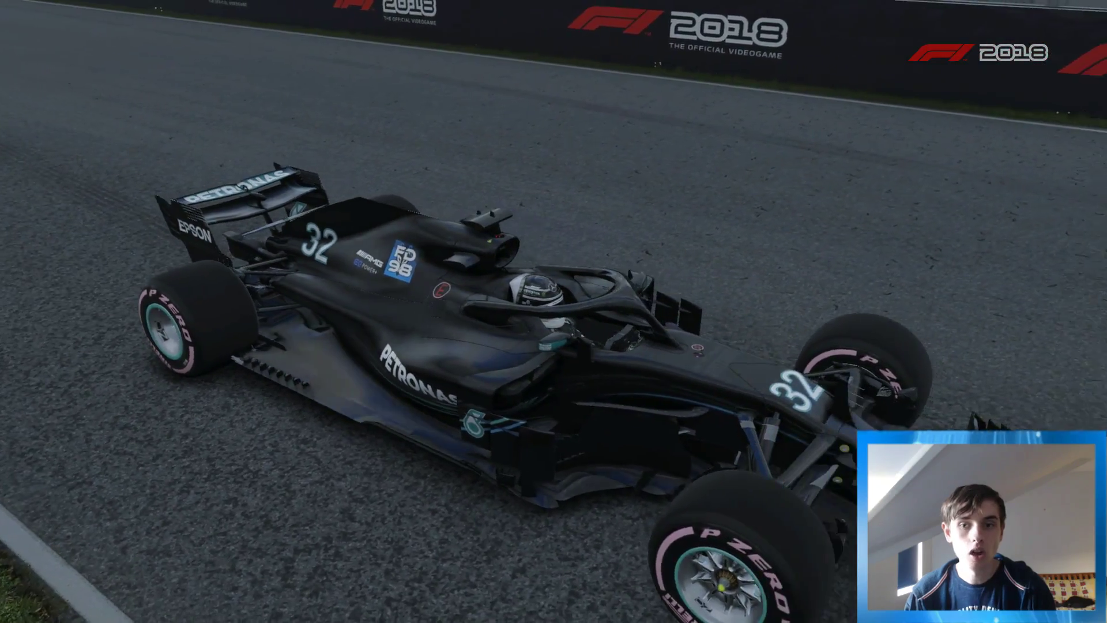